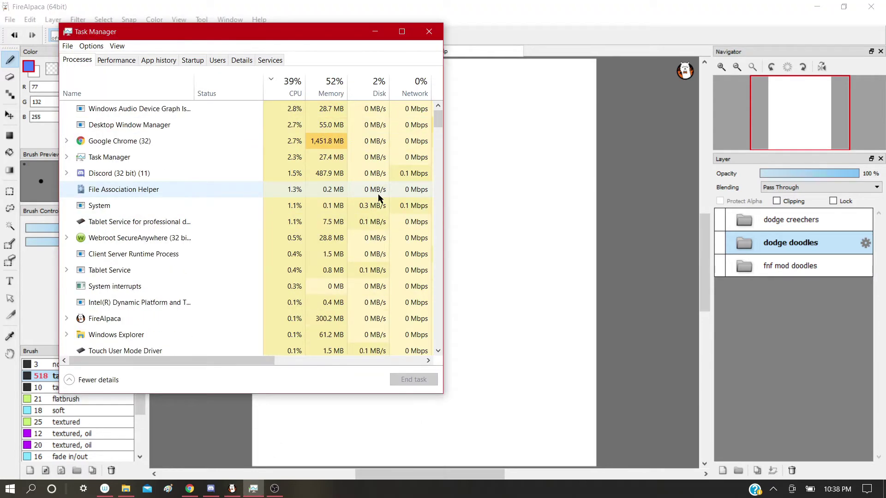
Step: End the COM Surrogate process in the Task Manager process list and return to the FireAlpaca canvas
text(co)
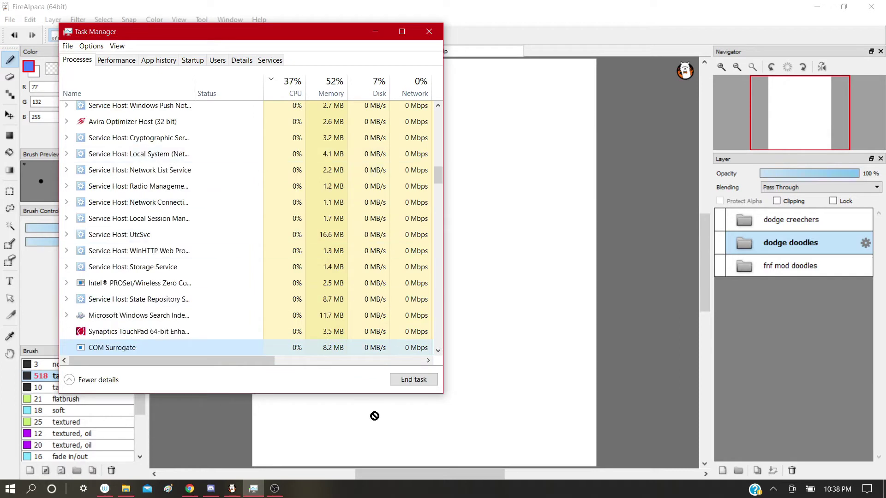
right_click(243, 347)
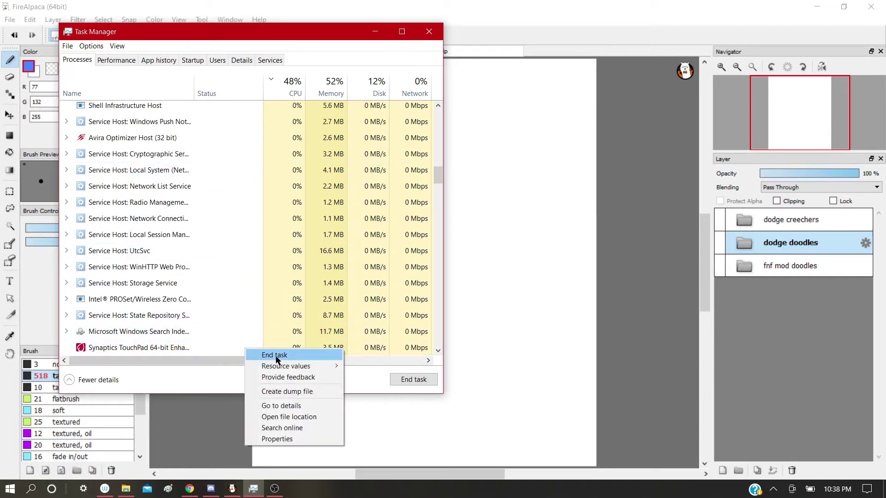
click(276, 356)
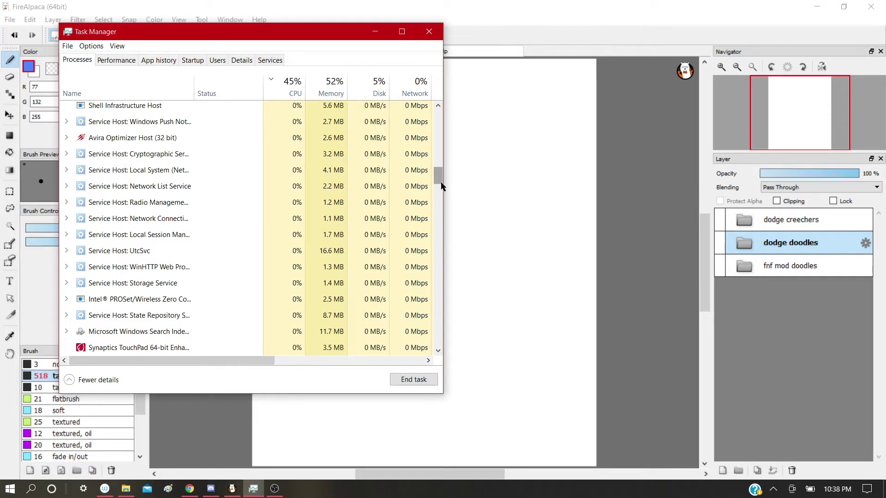
scroll(437, 181, up, 1)
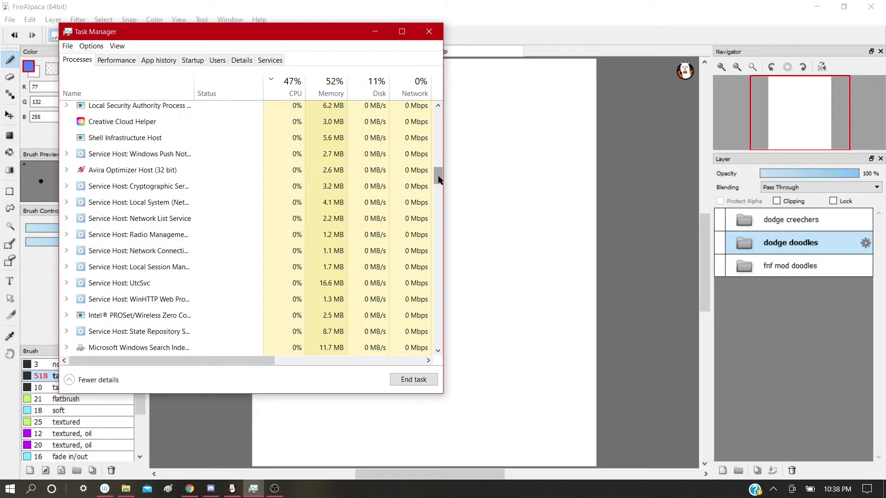
scroll(411, 228, down, 2)
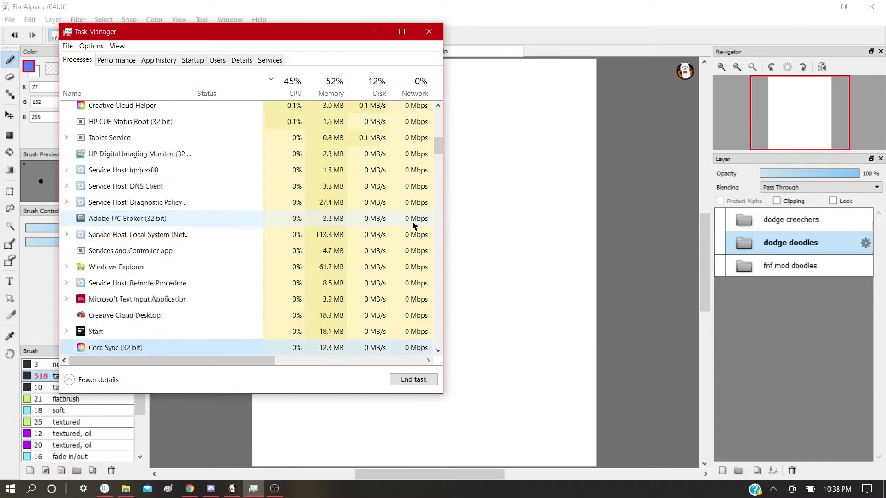
scroll(438, 187, up, 1)
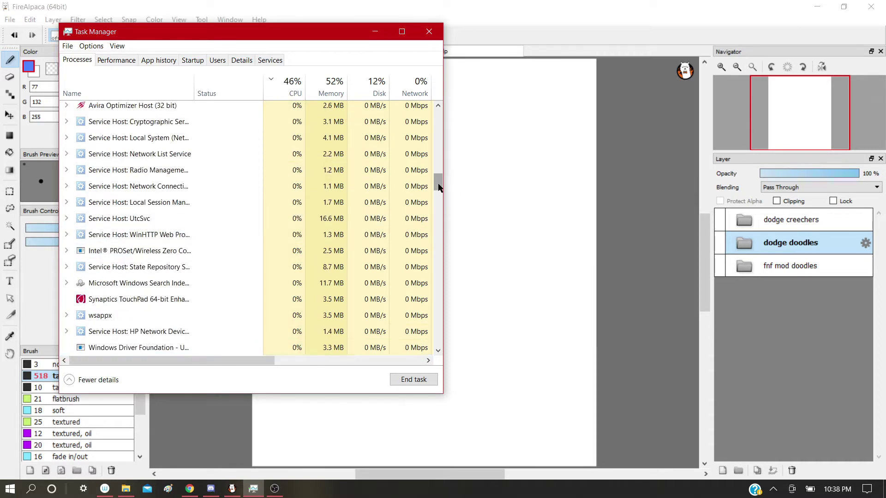
click(488, 92)
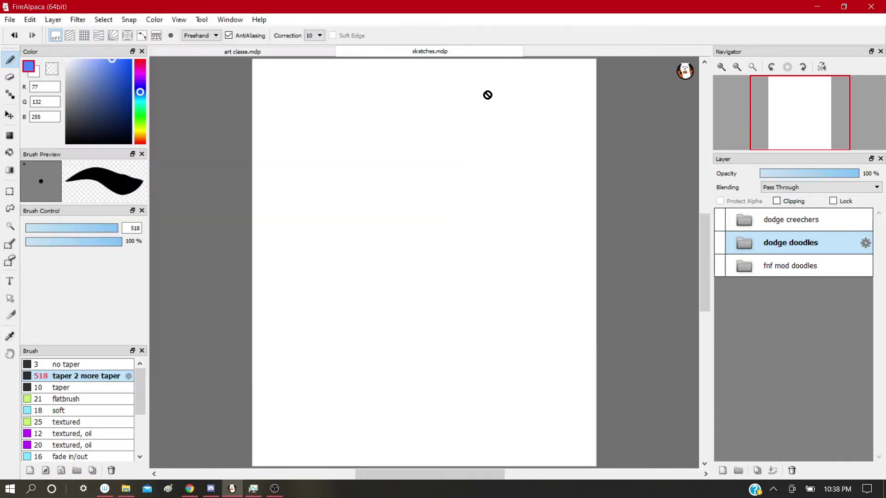
Step: Close the sketches.mdp document
right_click(451, 52)
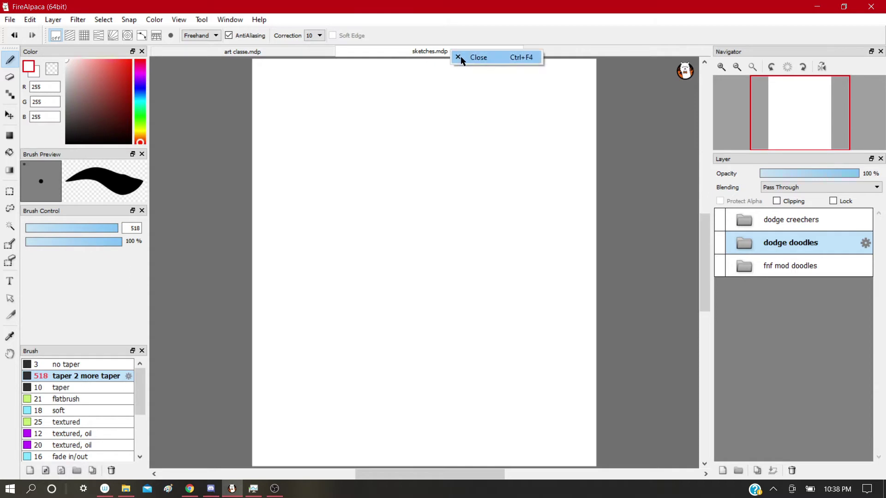
click(461, 57)
click(416, 266)
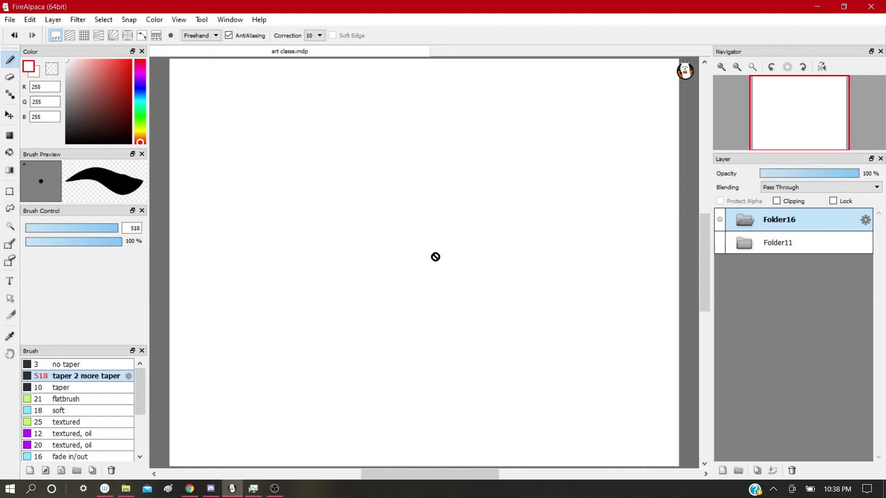
click(10, 19)
mouse_move(30, 19)
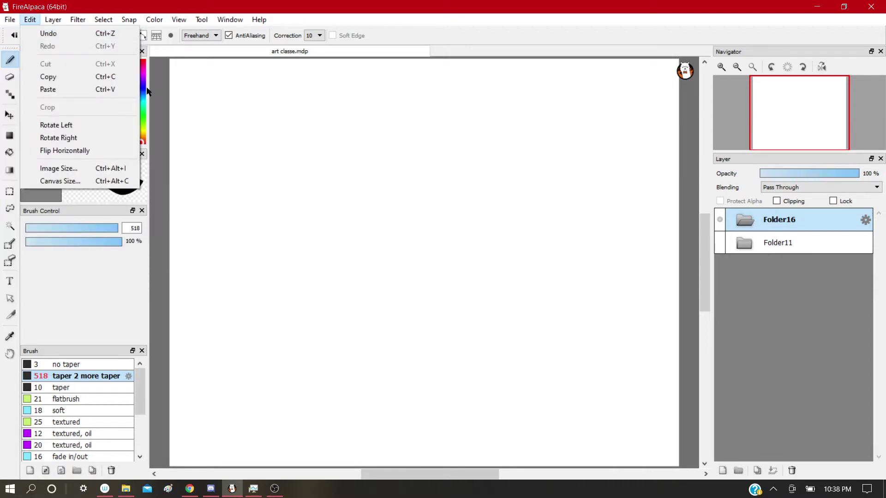
click(406, 222)
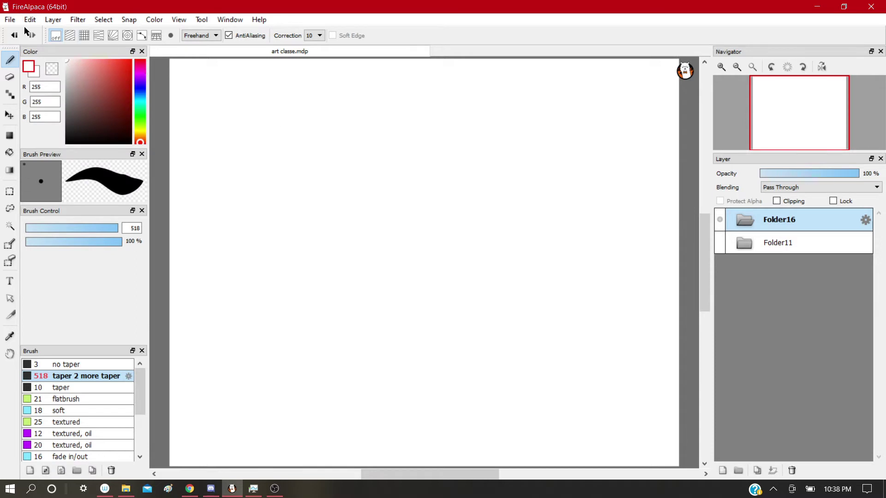
Step: Start a new image using the 1280 × 720 px (350 dpi) history preset and make its background transparent
click(10, 20)
click(23, 32)
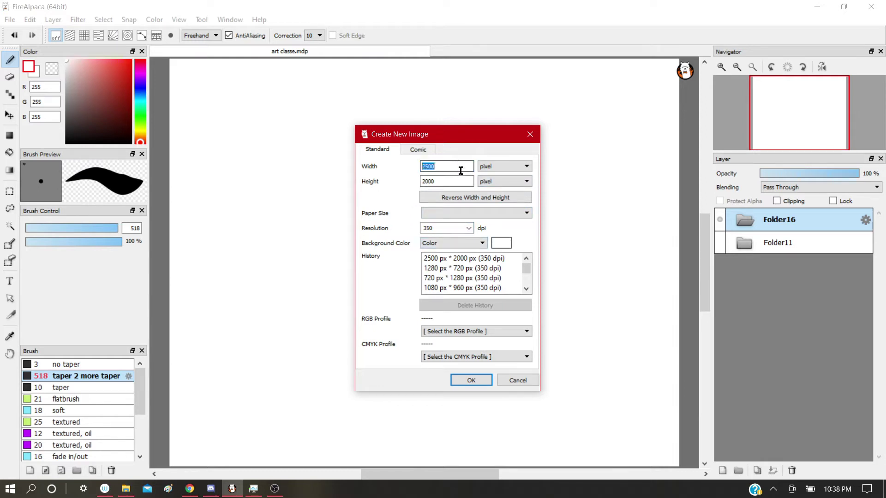
click(481, 269)
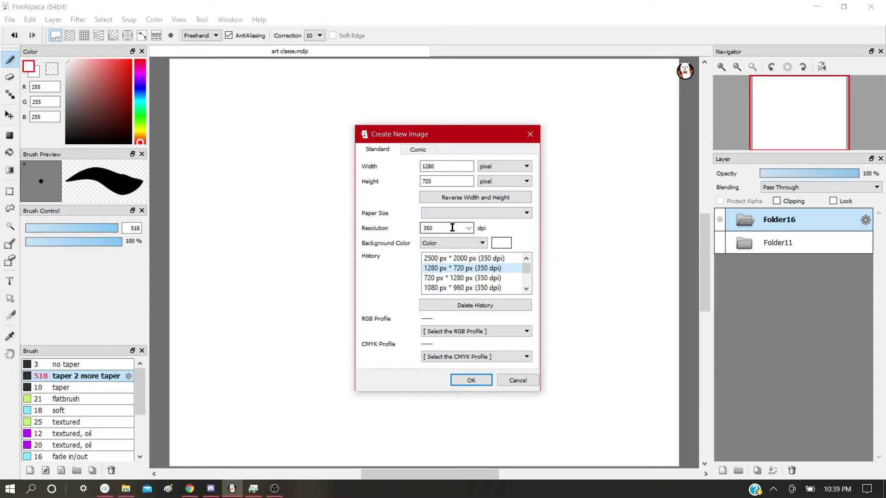
click(469, 245)
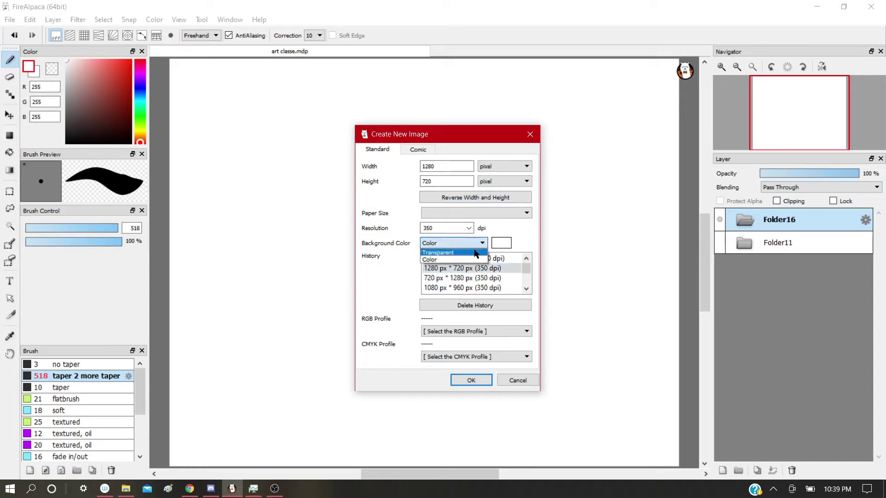
click(472, 253)
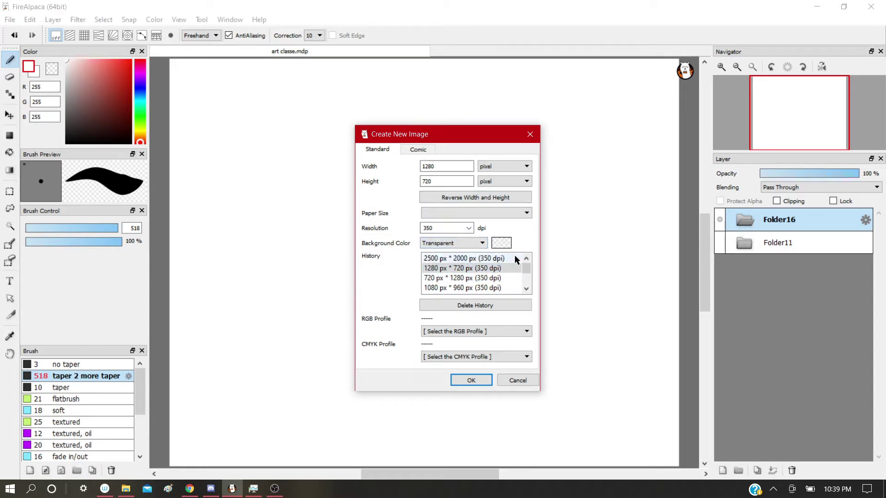
Step: Check the background colour, comic template and paper size options without changing them, and create the new image
click(509, 245)
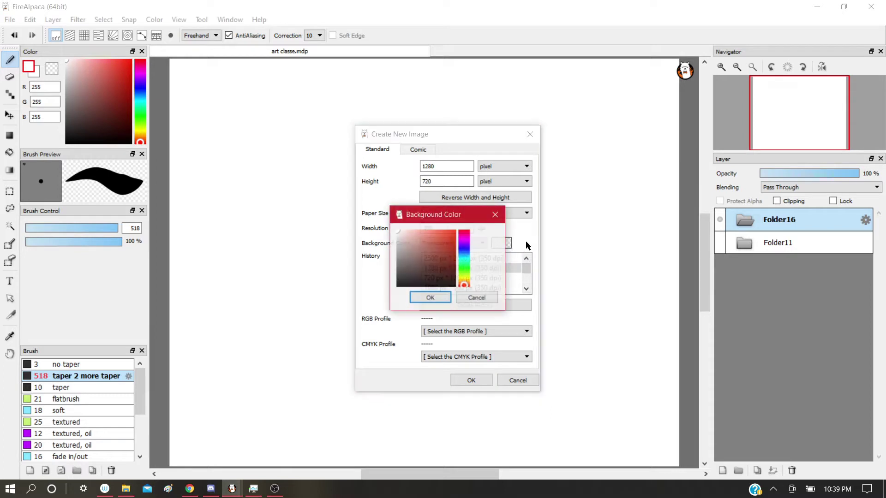
click(495, 214)
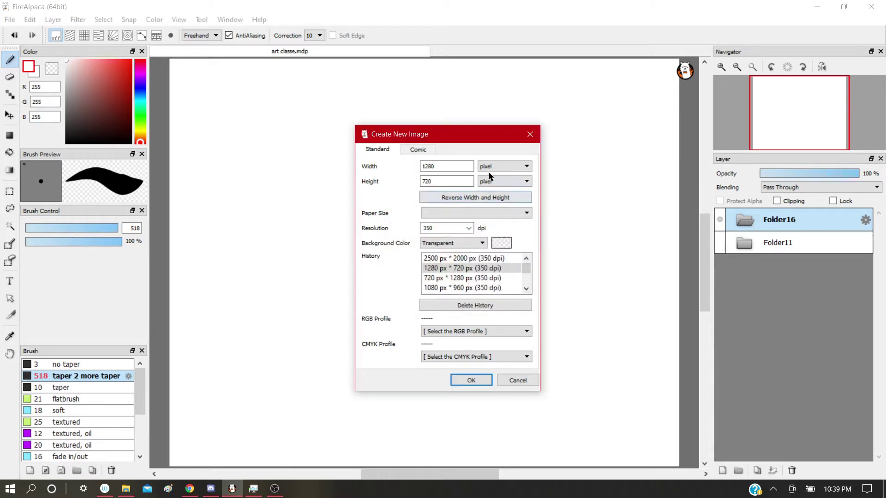
click(418, 149)
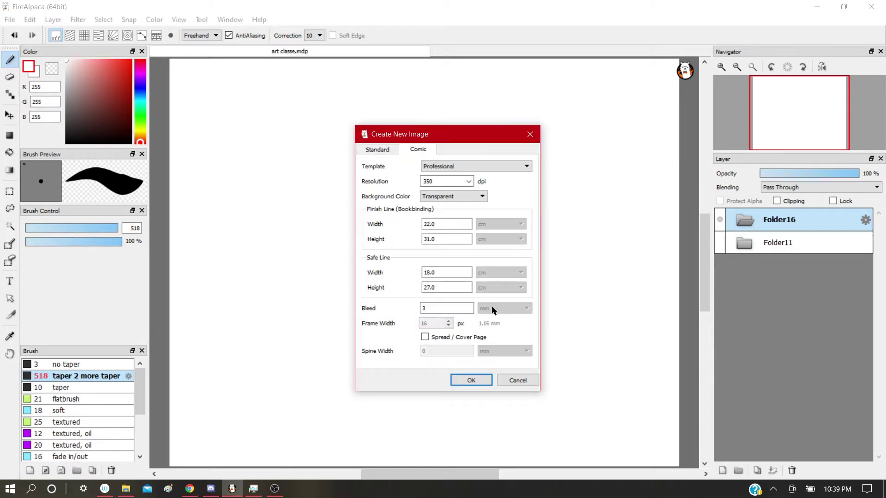
click(388, 150)
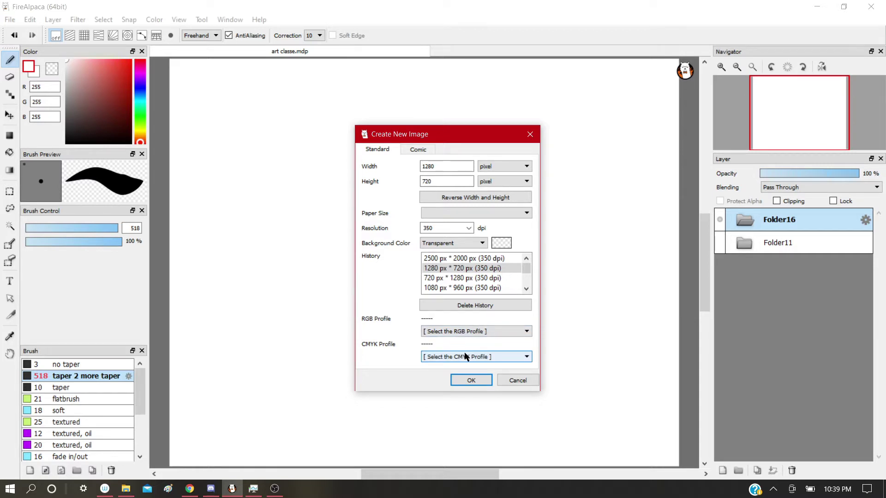
click(527, 212)
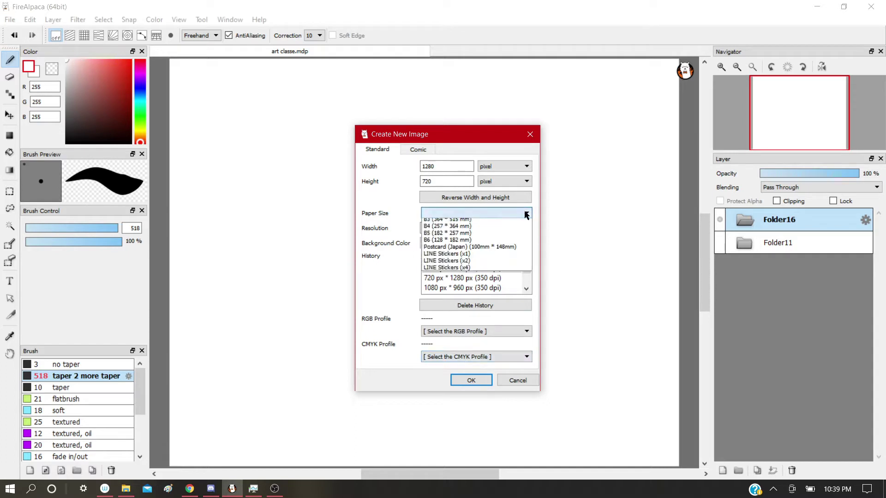
click(527, 213)
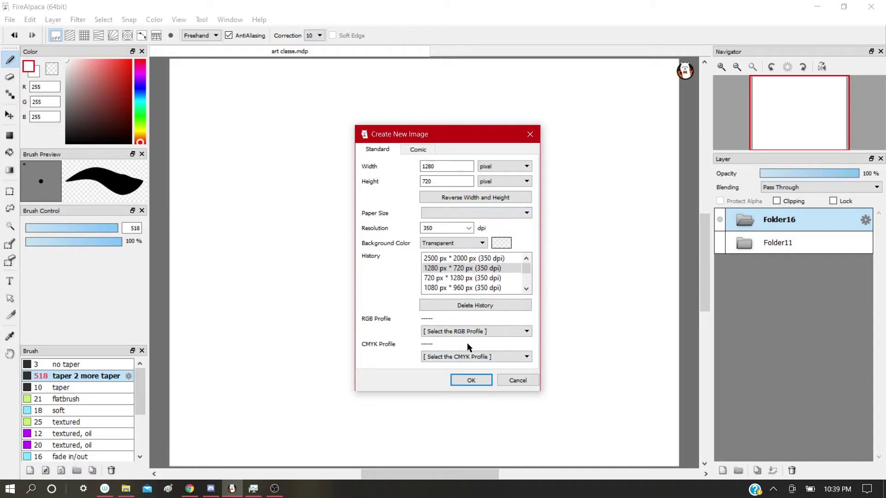
click(471, 380)
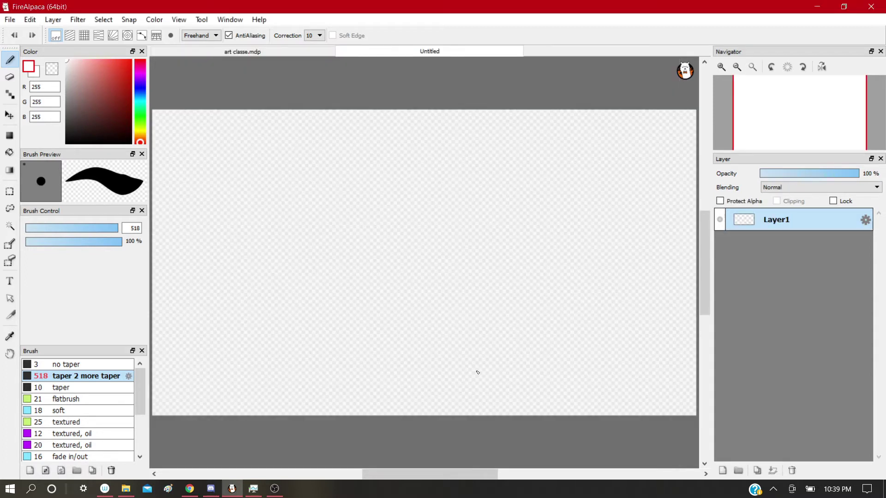
Step: Add a layer folder and move Layer1 into it
click(739, 470)
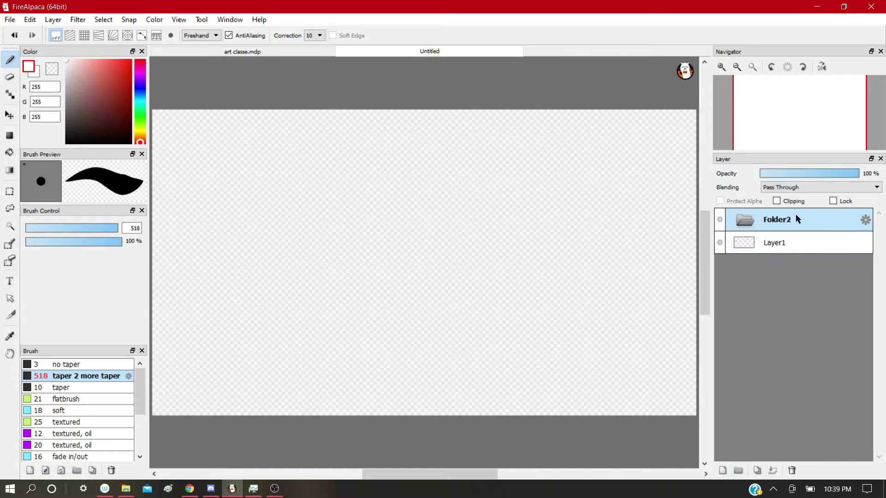
click(771, 251)
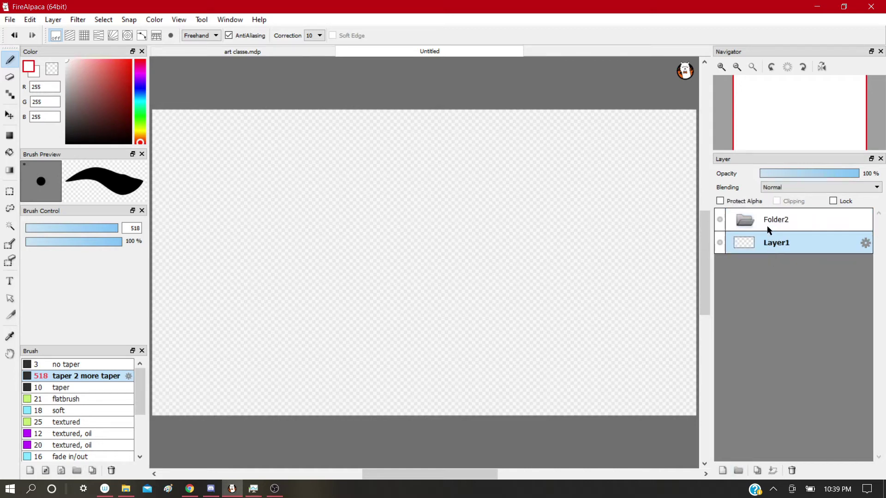
drag(768, 230, 770, 223)
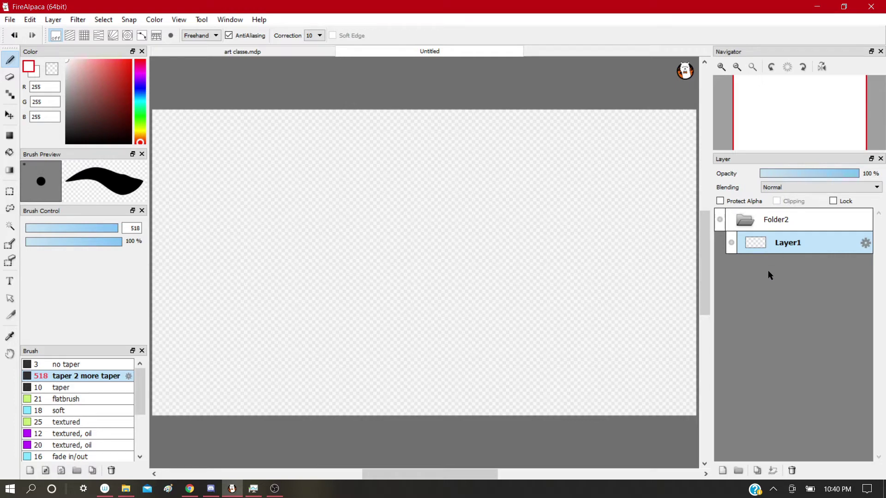
Step: Fill the whole canvas of Layer1 with white and add a new layer above it inside the folder
click(9, 153)
click(250, 170)
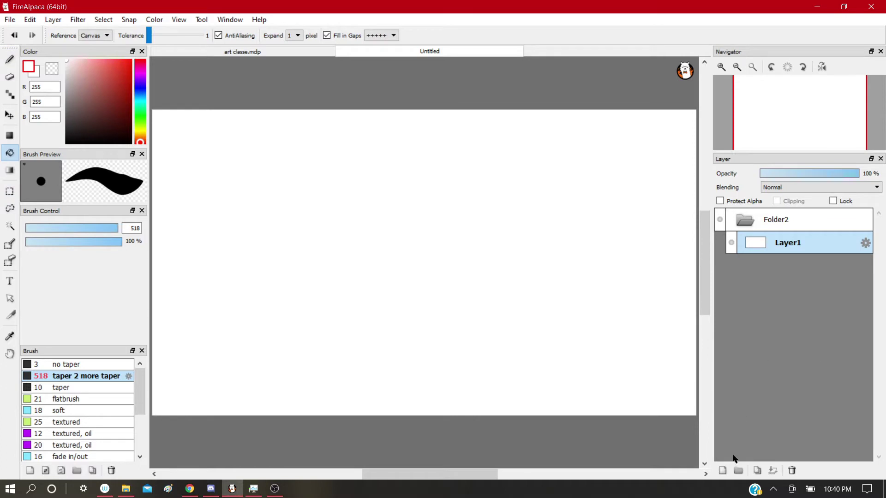
click(723, 470)
Step: Try a large black brush stroke across the middle of the new layer and undo it
click(10, 77)
key(b)
drag(323, 222, 574, 281)
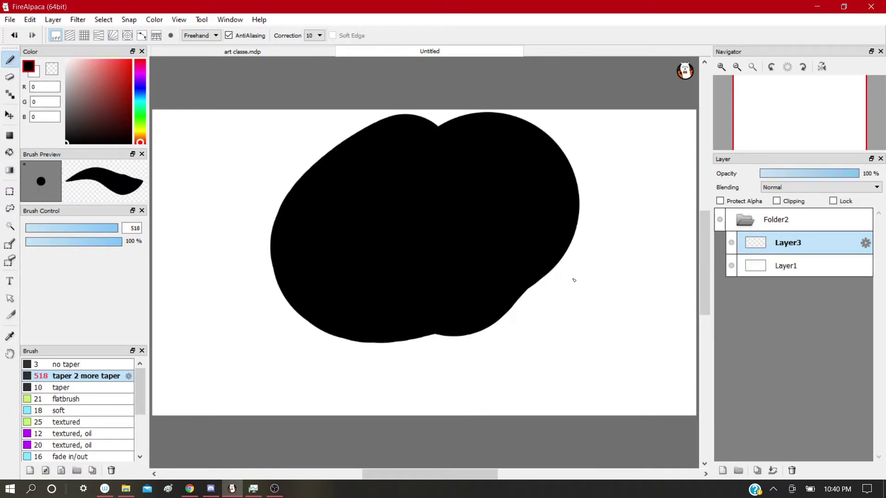
key(ctrl+z)
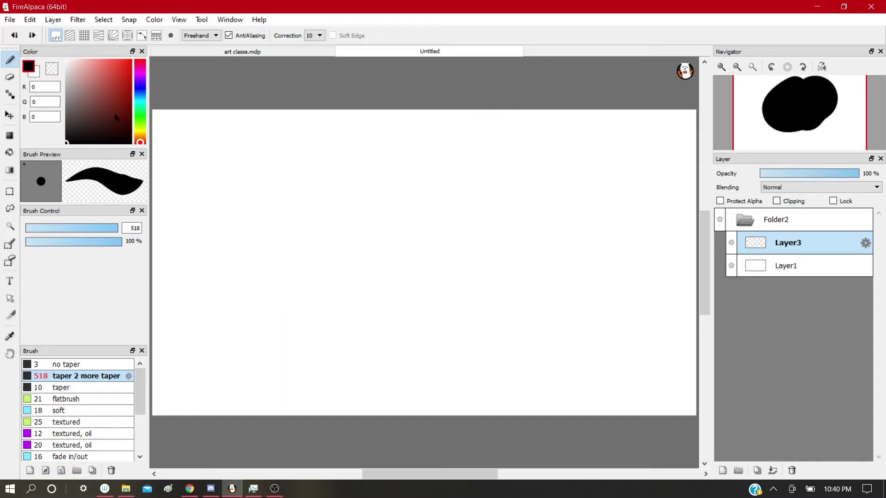
Step: Set the taper 2 more taper brush width to 20 and enlarge the brush list to show more brushes
click(54, 172)
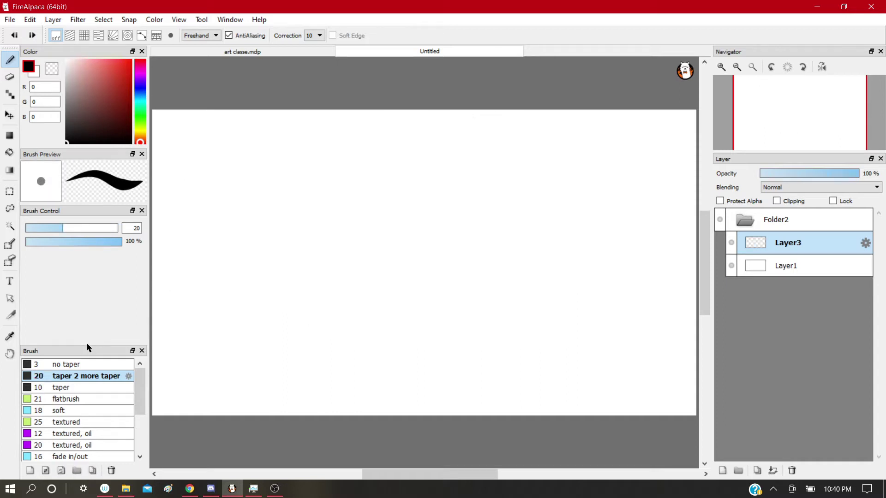
mouse_move(86, 344)
mouse_down()
mouse_move(92, 281)
mouse_move(94, 447)
mouse_move(88, 417)
mouse_move(90, 446)
mouse_move(90, 431)
mouse_up()
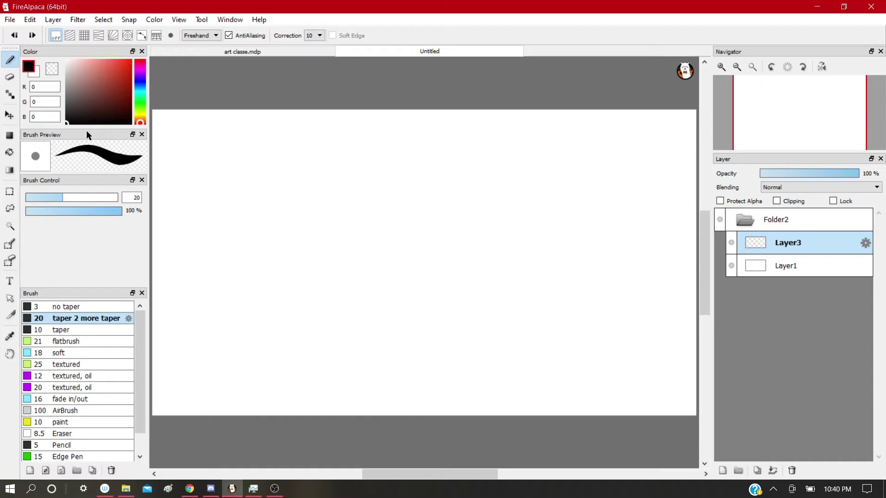
mouse_move(85, 126)
mouse_down()
mouse_move(85, 217)
mouse_move(84, 120)
mouse_move(85, 129)
mouse_up()
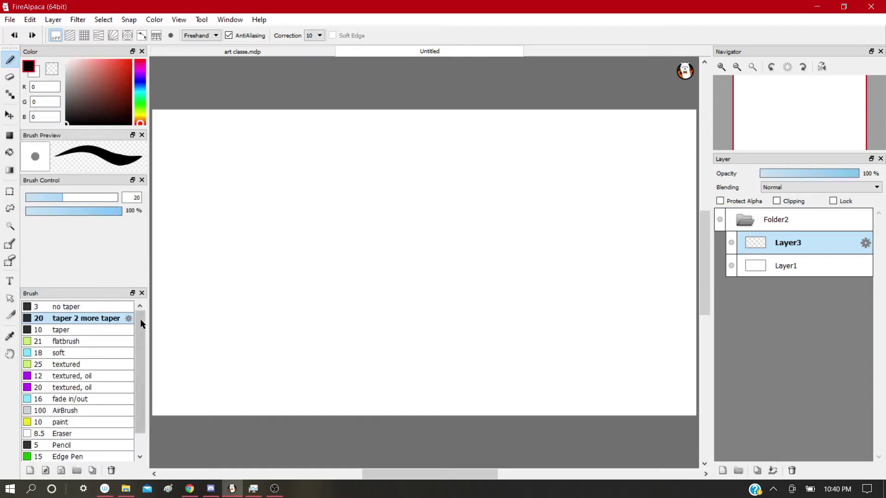
Step: Look through the whole brush list and select the flatbrush
drag(137, 328, 144, 386)
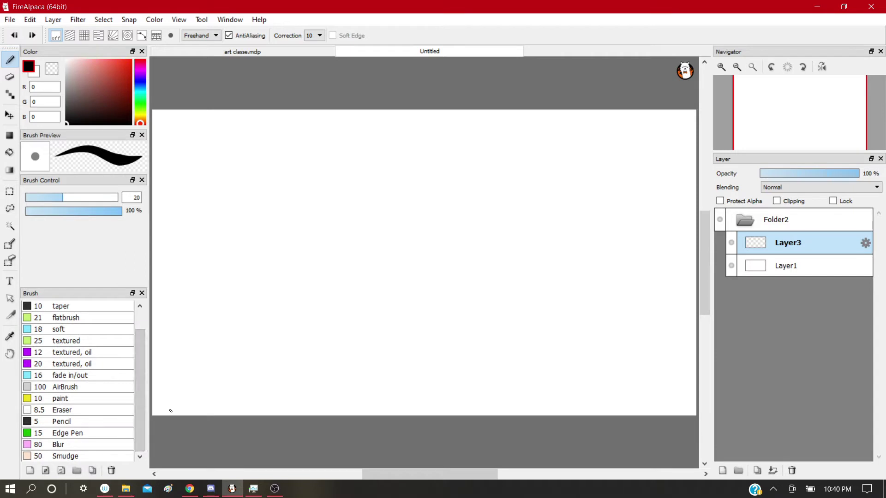
drag(145, 344, 137, 320)
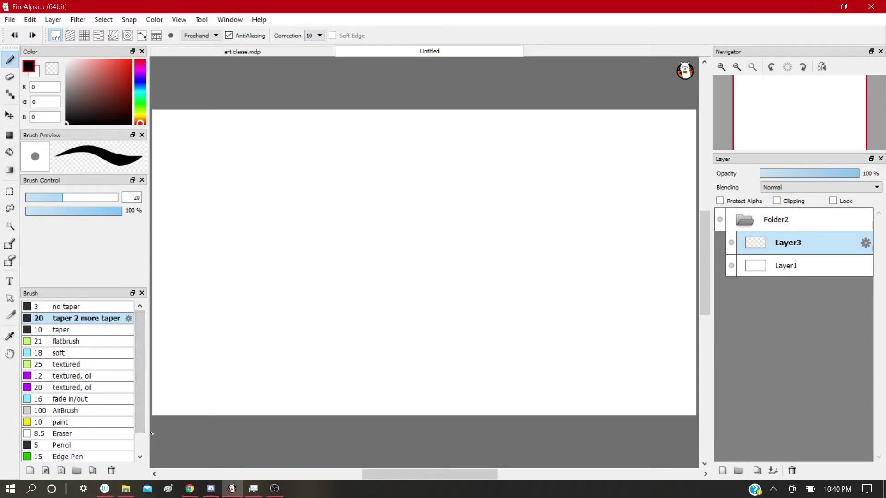
click(66, 342)
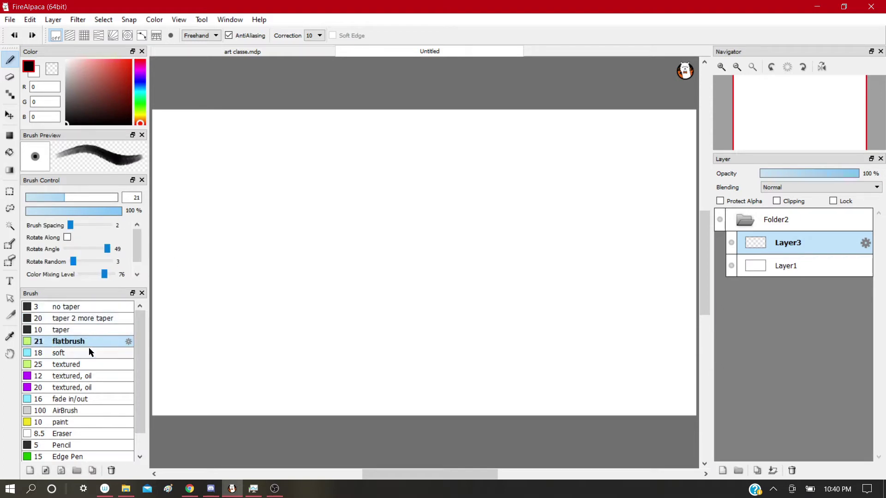
Step: Try brush spacing 100, width 482 px and minimum width 86 % in the flatbrush settings and close them without saving
click(131, 342)
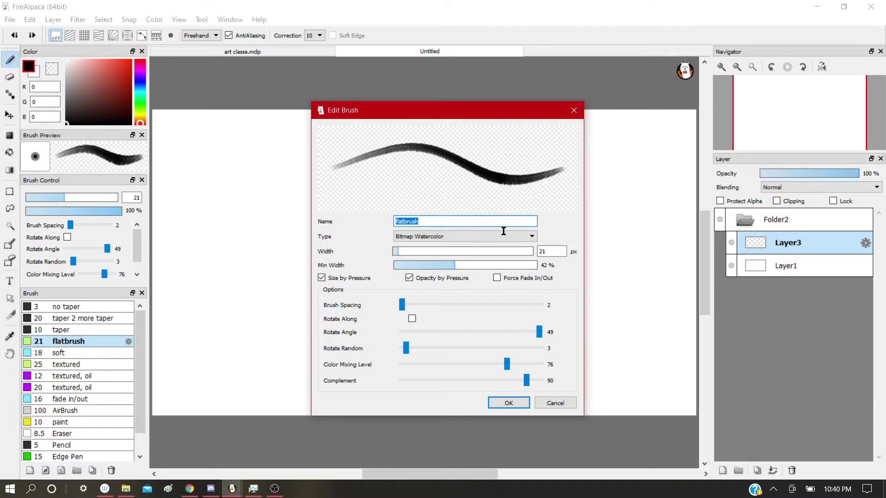
drag(403, 305, 543, 288)
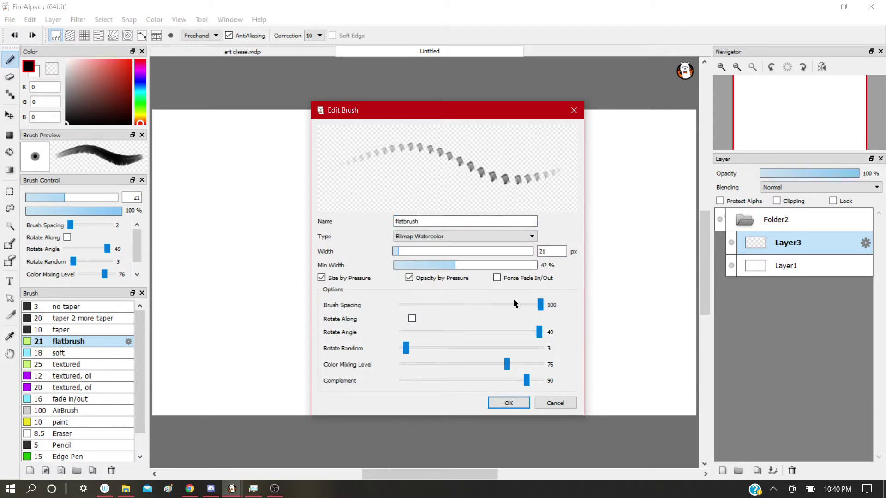
mouse_move(459, 272)
mouse_down()
mouse_move(464, 262)
mouse_move(484, 281)
mouse_move(518, 265)
mouse_move(514, 236)
mouse_up()
click(485, 255)
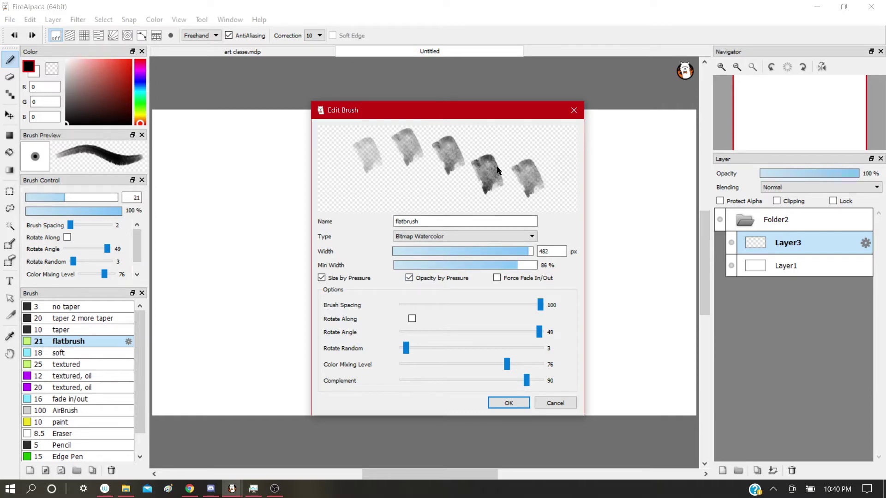
click(574, 109)
Step: Try two curved black flatbrush strokes across the middle of the canvas and undo them
mouse_move(352, 197)
mouse_down()
mouse_move(283, 220)
mouse_move(350, 257)
mouse_move(461, 254)
mouse_up()
mouse_move(432, 146)
mouse_down()
mouse_move(474, 221)
mouse_move(366, 383)
mouse_up()
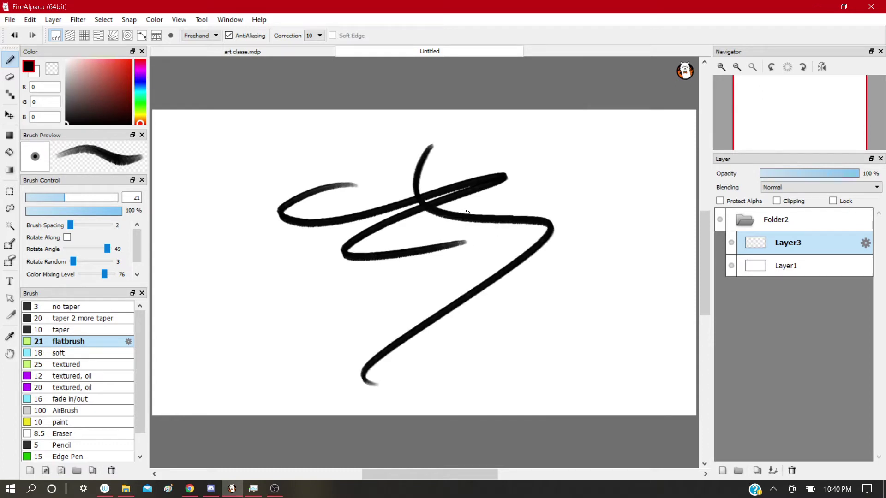
key(ctrl+z)
key(ctrl+z)
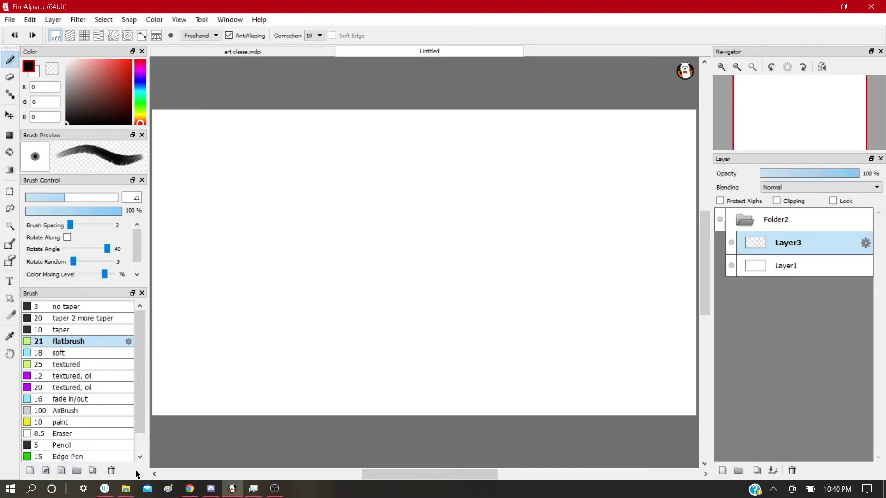
Step: Try a zigzag line with the Dot tool at 1 pixel and undo it
click(9, 76)
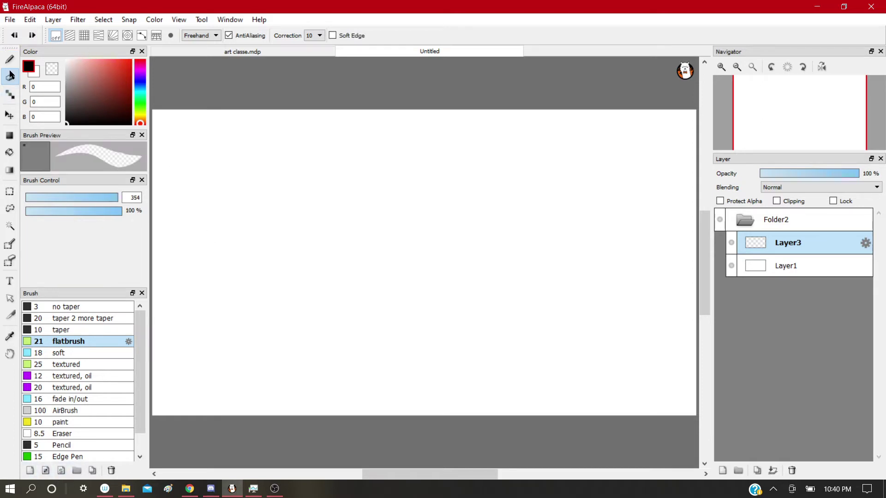
click(10, 95)
mouse_move(320, 182)
mouse_down()
mouse_move(330, 247)
mouse_move(419, 332)
mouse_move(449, 337)
mouse_up()
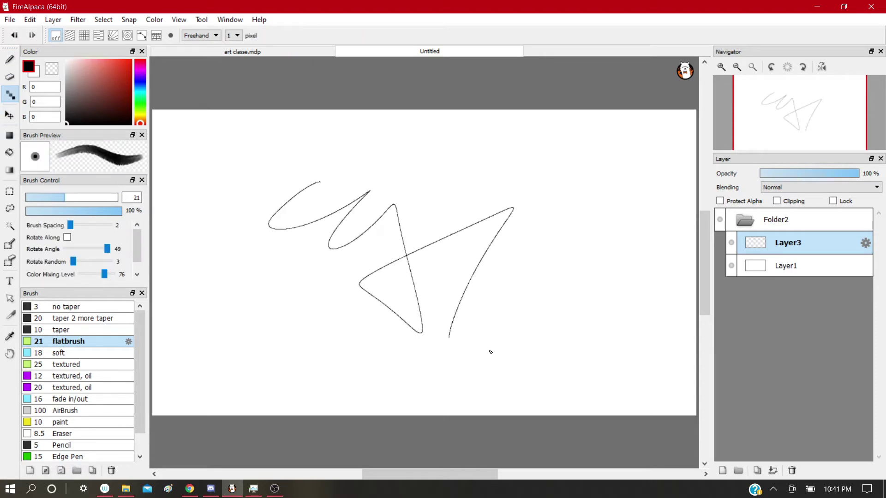
key(ctrl+z)
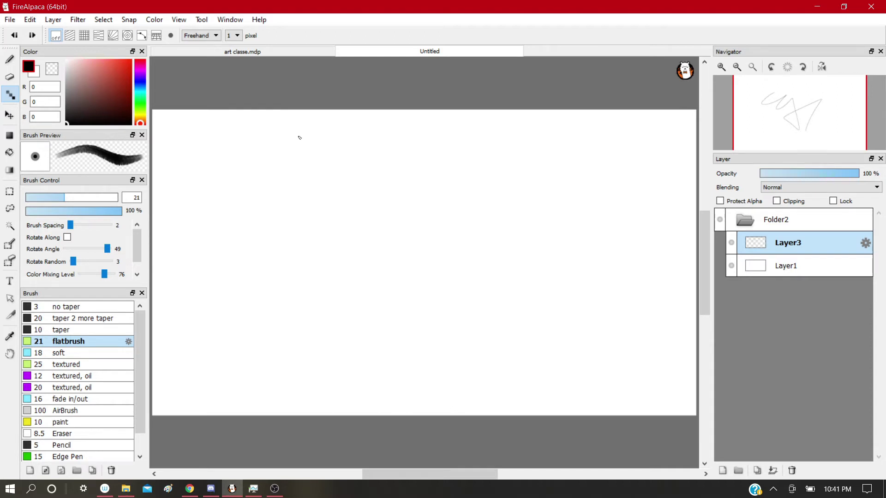
Step: Set the Dot tool size to 3 pixels, try a curved line with it and undo the line
click(234, 36)
click(231, 59)
mouse_move(360, 229)
mouse_down()
mouse_move(391, 231)
mouse_move(457, 307)
mouse_move(510, 289)
mouse_up()
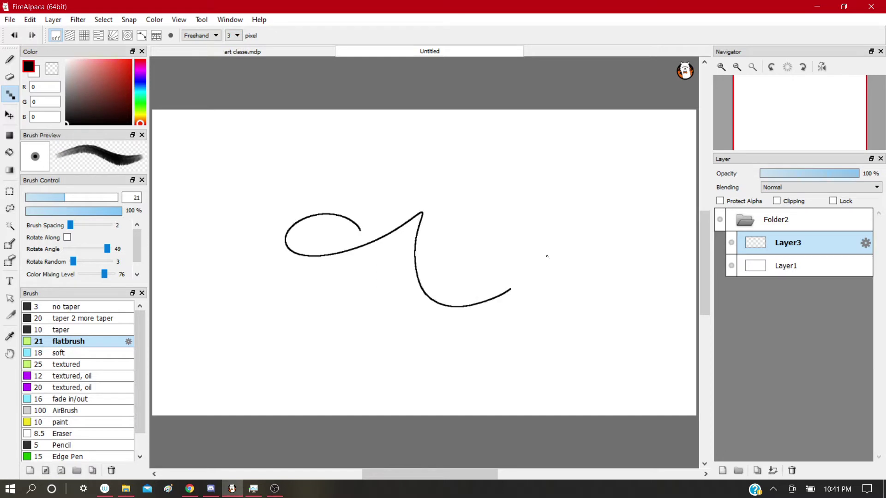
key(ctrl+z)
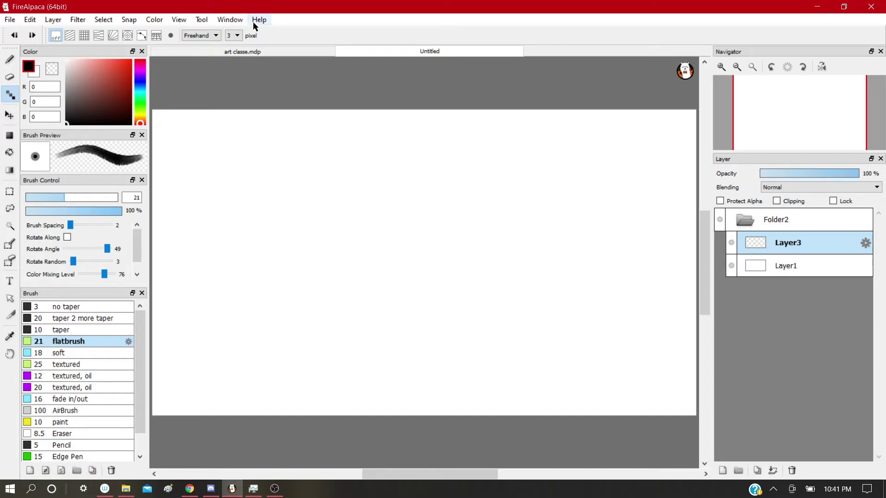
click(215, 36)
click(275, 55)
Step: Draw a wavy black flatbrush stroke in the middle of Layer3 and shift it to the right with the Move tool
click(11, 115)
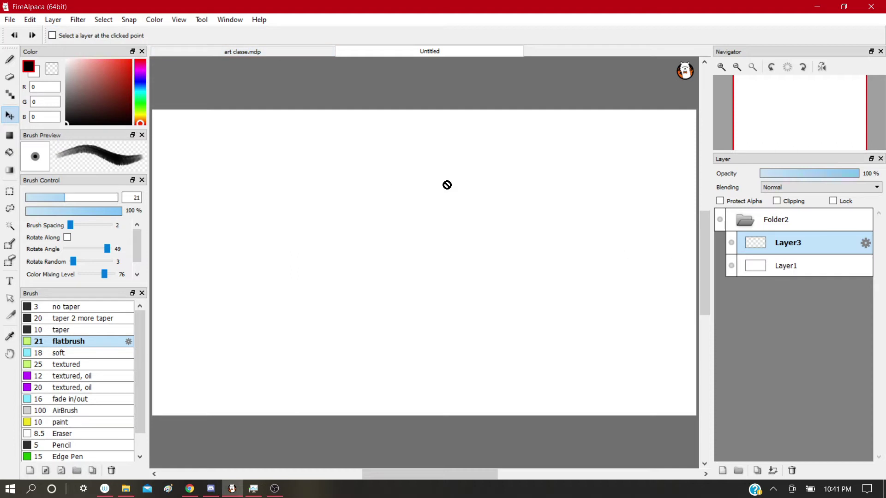
key(b)
mouse_move(326, 215)
mouse_down()
mouse_move(423, 287)
mouse_move(522, 255)
mouse_up()
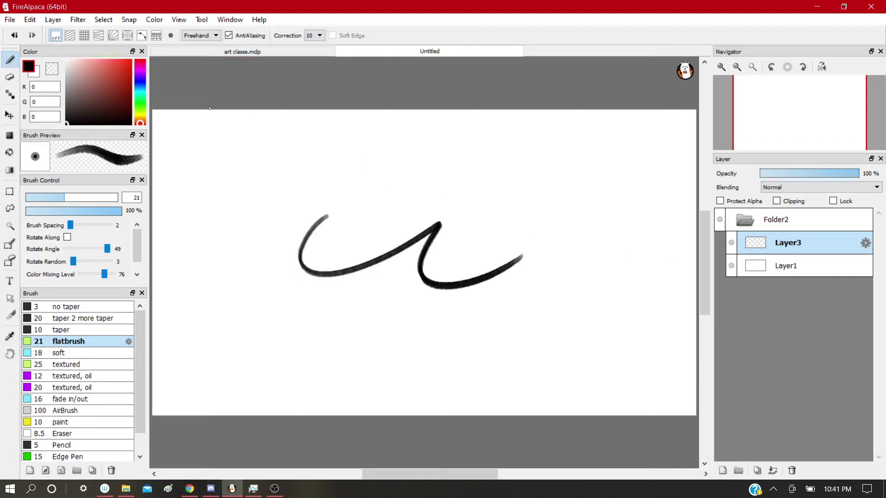
click(10, 117)
drag(341, 242, 449, 226)
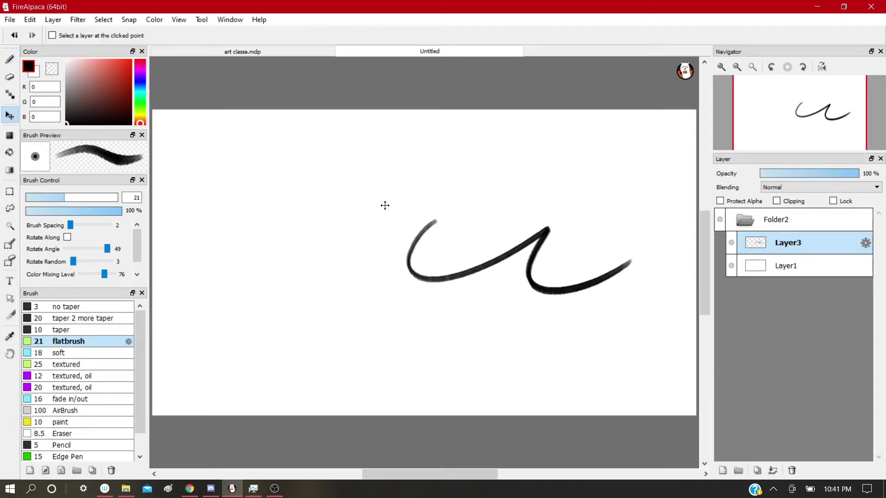
Step: Try transforming the wavy stroke to a lower position, cancel it, and move the stroke back toward the canvas centre
click(103, 20)
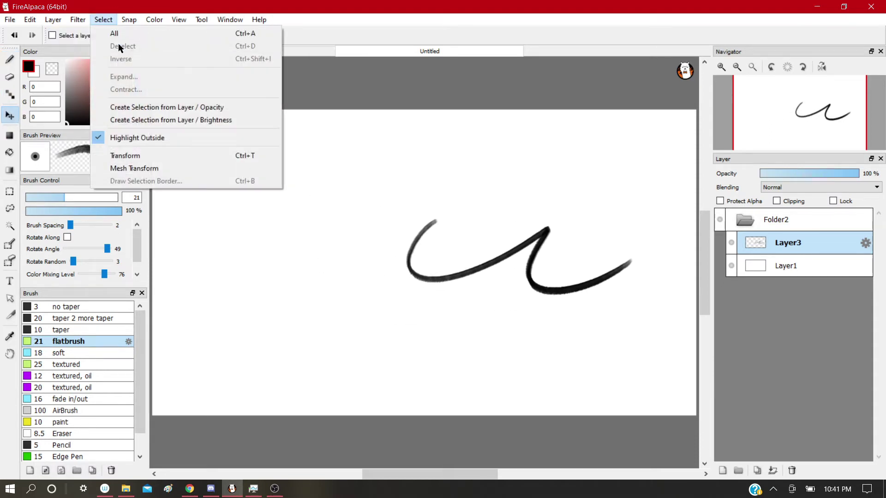
click(138, 157)
mouse_move(480, 239)
mouse_down()
mouse_move(257, 221)
mouse_move(258, 189)
mouse_move(465, 338)
mouse_up()
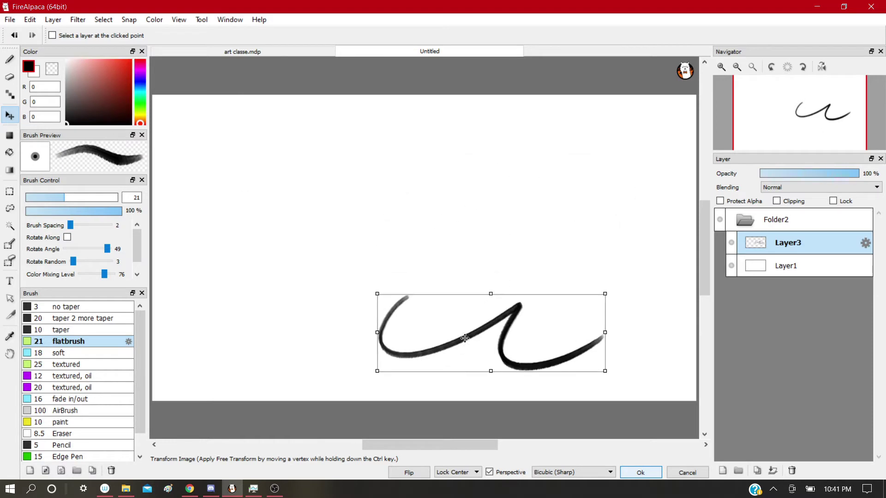
click(687, 473)
mouse_move(422, 244)
mouse_down()
mouse_move(373, 251)
mouse_move(400, 315)
mouse_move(396, 263)
mouse_up()
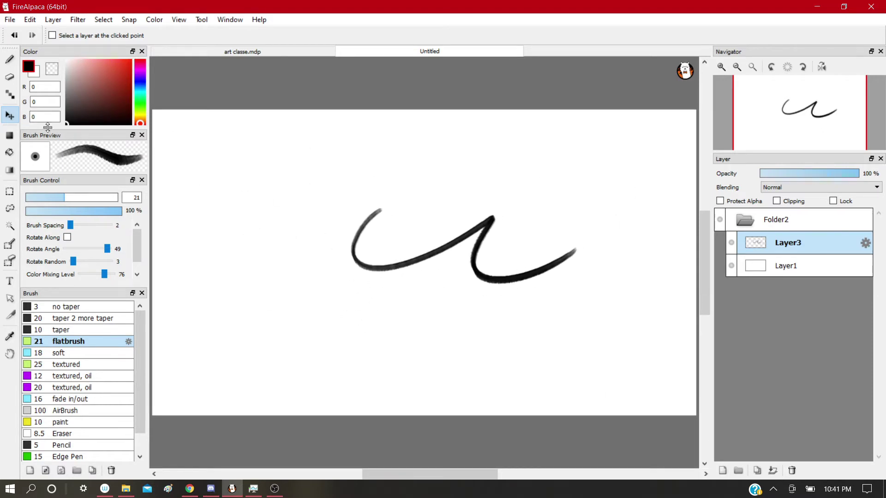
Step: Try several filled black rectangles of different proportions over the wavy stroke, undoing each one before drawing the next
click(9, 135)
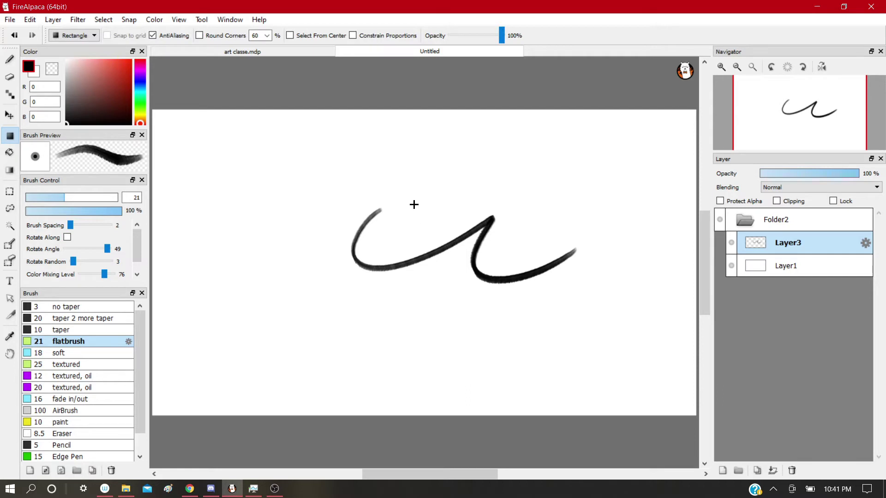
drag(237, 192, 326, 248)
key(ctrl+z)
drag(317, 155, 488, 300)
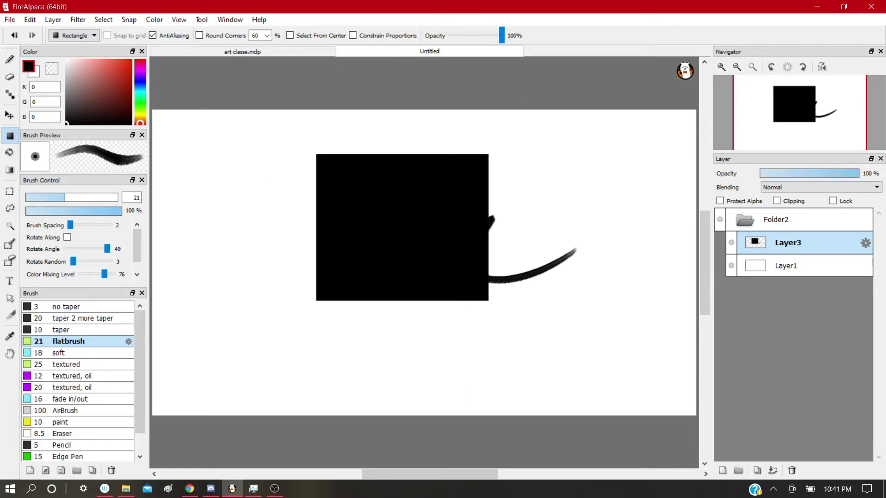
key(ctrl+z)
drag(229, 217, 444, 255)
key(ctrl+z)
drag(244, 188, 430, 261)
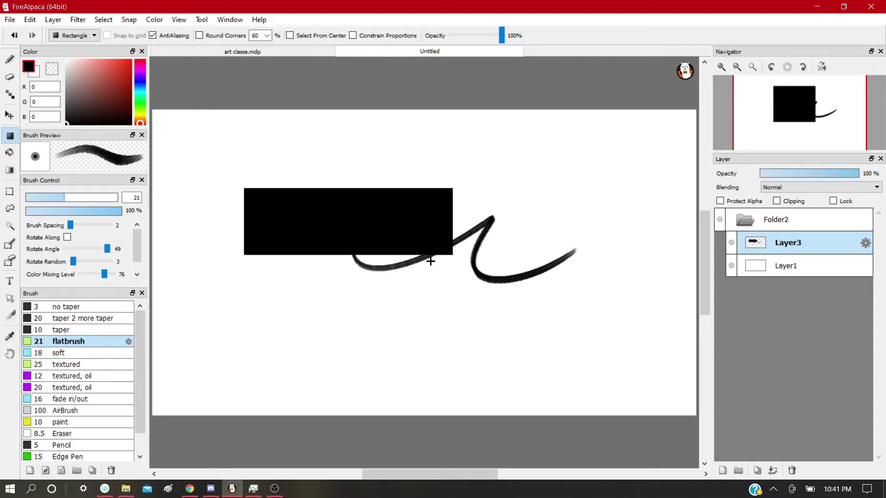
Step: Set the rectangle's corner percentage to 100 and try more filled rectangles near the wavy stroke, undoing the previous ones
click(267, 36)
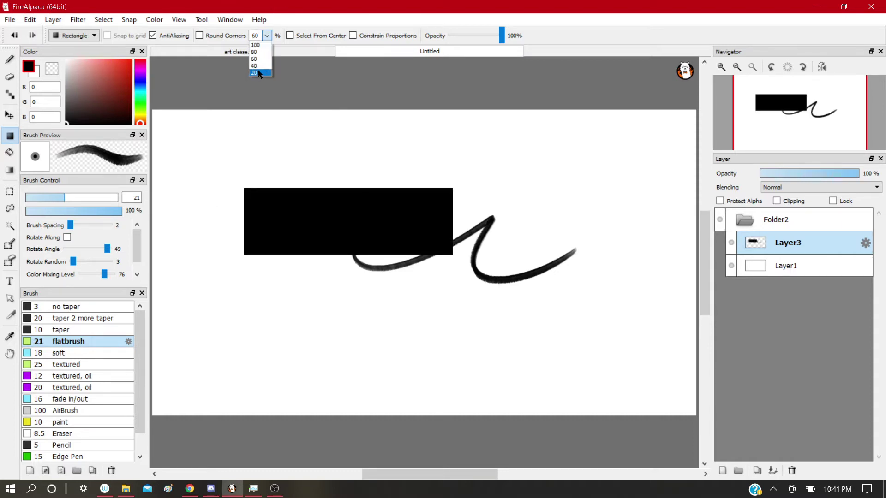
click(261, 47)
mouse_move(255, 159)
mouse_down()
mouse_move(307, 191)
mouse_move(420, 192)
mouse_up()
key(ctrl+z)
key(ctrl+z)
mouse_move(291, 170)
mouse_down()
mouse_move(374, 188)
mouse_move(500, 258)
mouse_up()
key(ctrl+z)
drag(328, 190, 415, 220)
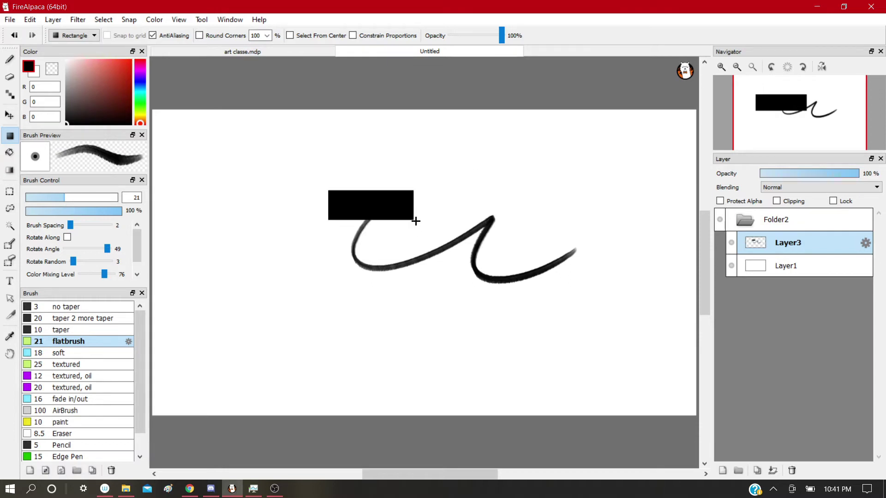
key(ctrl+z)
drag(250, 172, 360, 234)
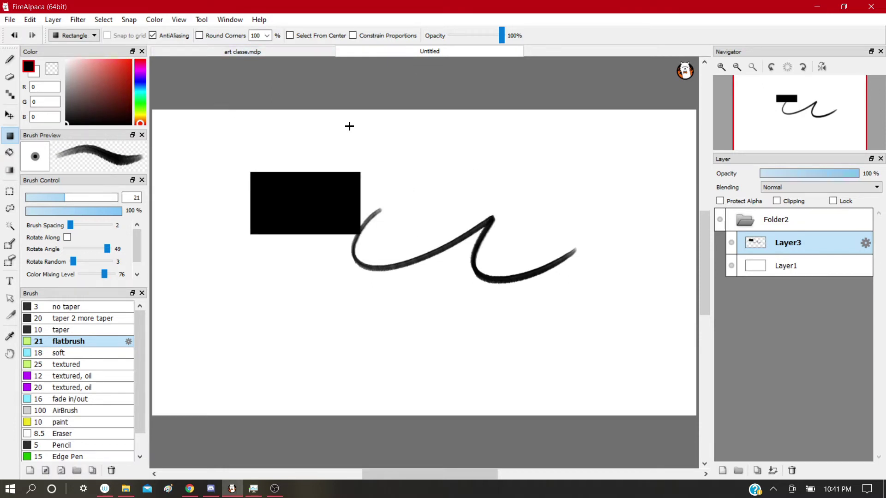
Step: Turn on Constrain Proportions for the rectangle shape, try two proportioned rectangles, and undo all rectangles
click(353, 35)
key(ctrl+z)
mouse_move(252, 164)
mouse_down()
mouse_move(323, 186)
mouse_move(387, 240)
mouse_up()
key(ctrl+z)
mouse_move(414, 165)
mouse_down()
mouse_move(539, 265)
mouse_move(455, 178)
mouse_up()
key(ctrl+z)
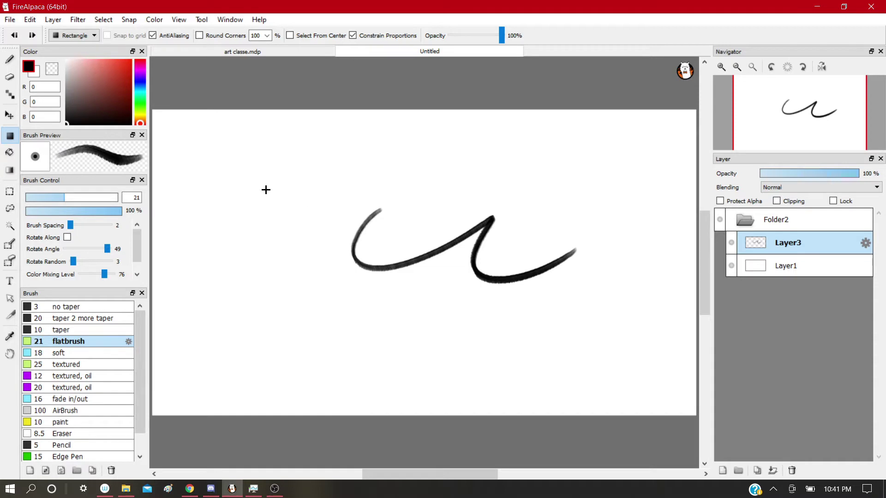
Step: Try a black Bucket fill around the wavy stroke, undo it and the stroke's last move, and set the fill's Expand to 3 pixels
click(9, 153)
click(339, 186)
key(ctrl+z)
key(ctrl+z)
key(ctrl+z)
key(ctrl+z)
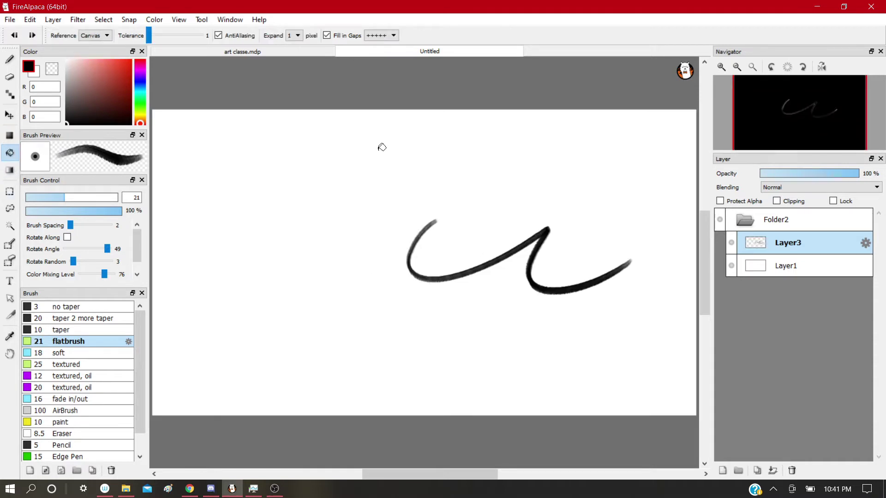
click(295, 35)
click(294, 60)
Step: Paint a thick flatbrush stroke at width 122 on Layer3, thinner zigzag strokes beside it, and one below at width 48
click(9, 59)
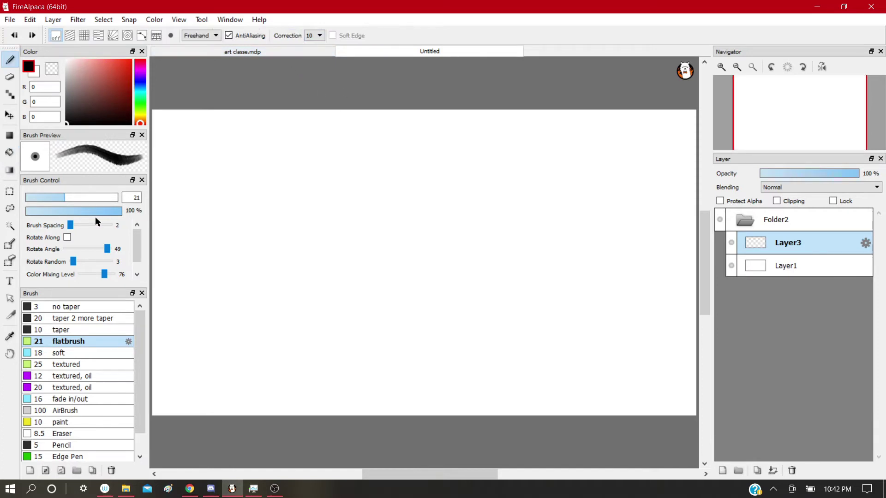
click(115, 198)
mouse_move(351, 180)
mouse_down()
mouse_move(369, 256)
mouse_move(473, 235)
mouse_up()
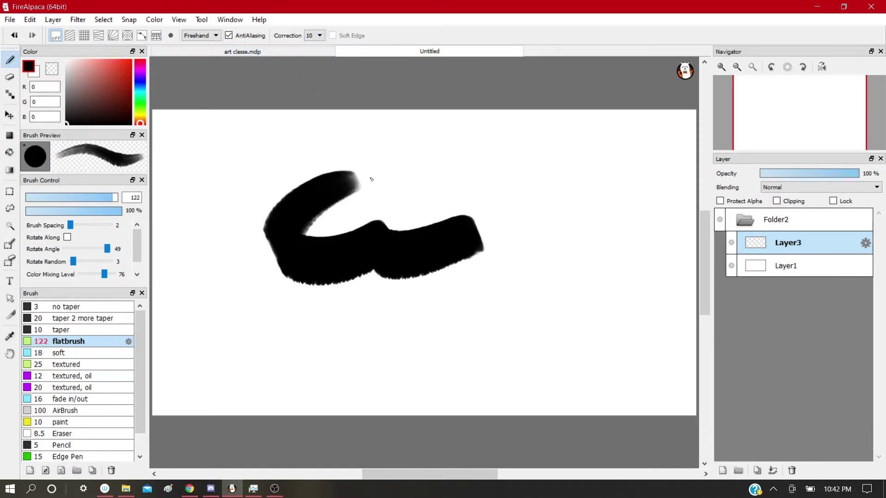
click(64, 197)
mouse_move(369, 166)
mouse_down()
mouse_move(383, 183)
mouse_move(370, 180)
mouse_move(398, 168)
mouse_move(483, 177)
mouse_move(496, 198)
mouse_move(522, 197)
mouse_move(526, 231)
mouse_move(570, 257)
mouse_move(512, 329)
mouse_up()
click(93, 197)
mouse_move(233, 284)
mouse_down()
mouse_move(316, 334)
mouse_move(381, 337)
mouse_move(447, 360)
mouse_up()
Step: Try a black Bucket fill around the brush strokes, undo it, and choose Expand 3 pixels again
click(9, 152)
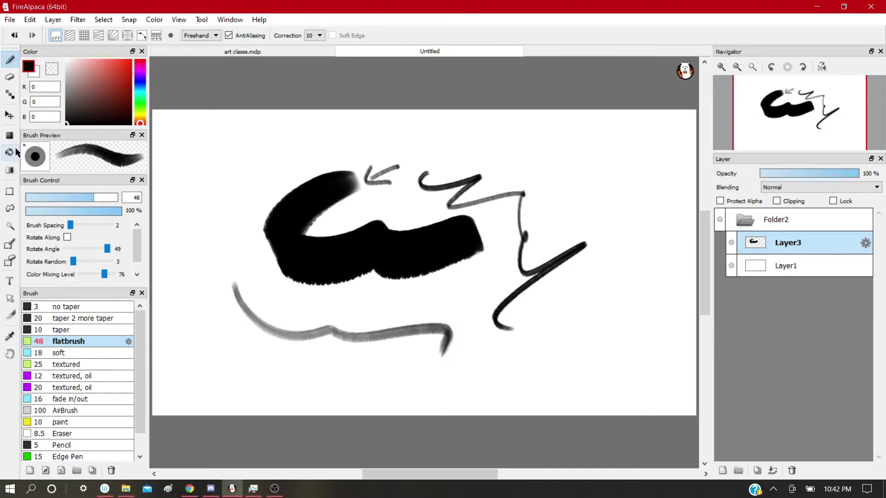
click(411, 195)
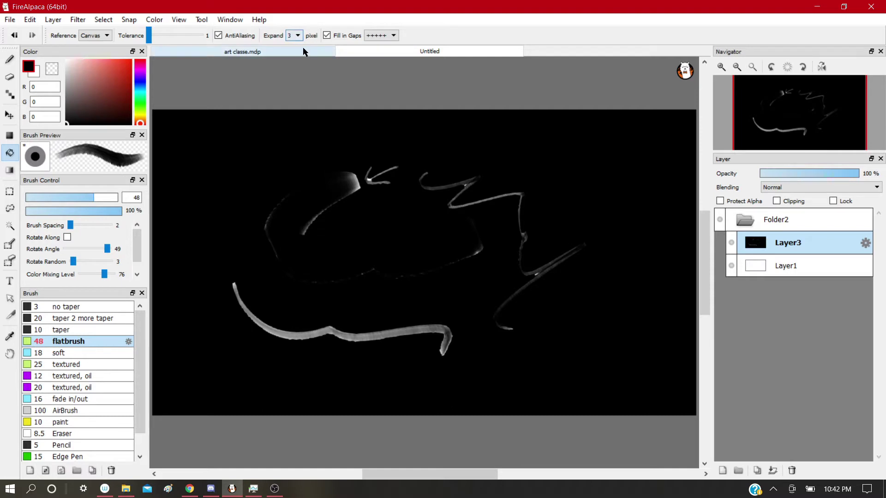
key(ctrl+z)
click(296, 35)
click(292, 67)
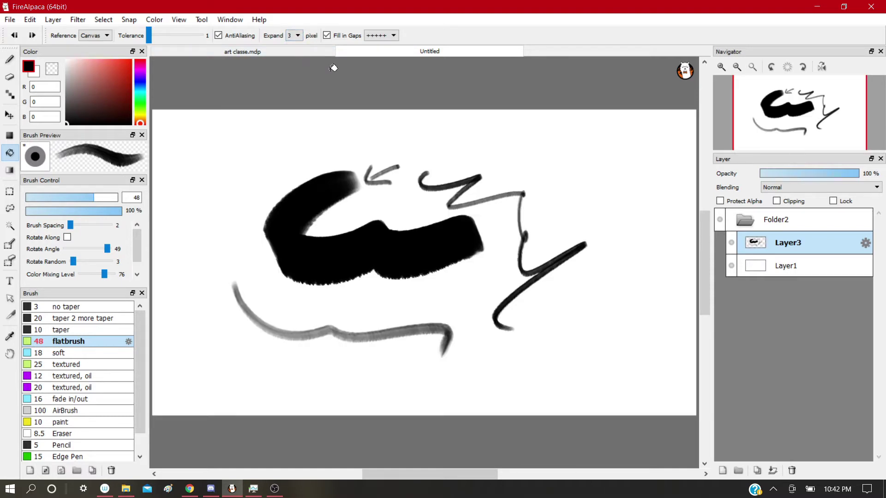
Step: Fill the background around the strokes with black and repeat the fill until the leftover light edges are covered
click(363, 193)
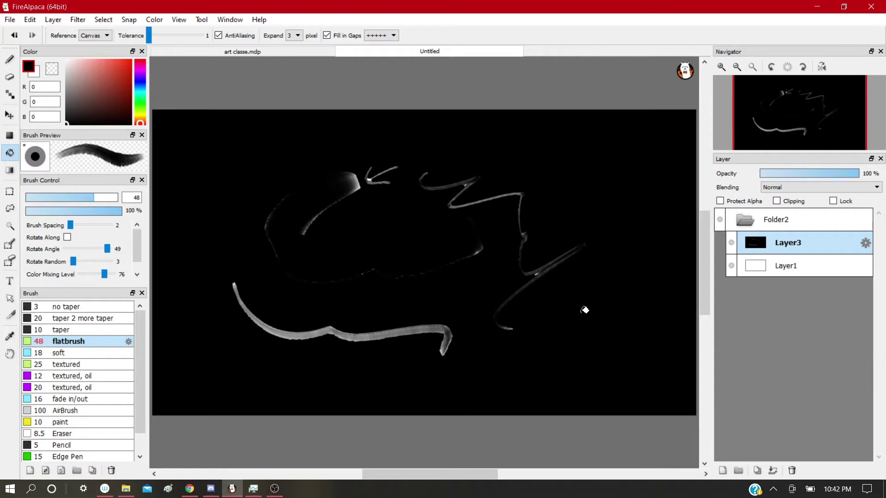
click(624, 306)
click(594, 313)
click(604, 312)
click(561, 317)
click(521, 311)
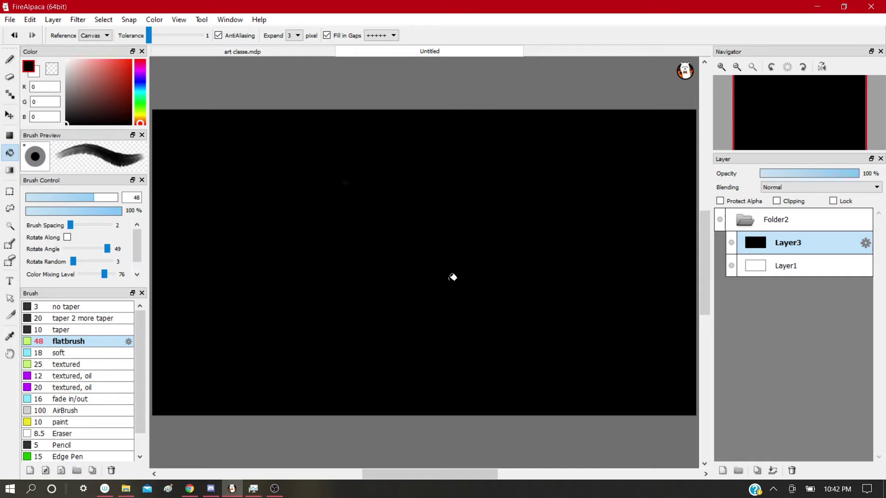
Step: Return to the Brush tool and undo the black fills and the lower grey stroke
key(b)
key(ctrl+z)
key(ctrl+z)
key(ctrl+z)
key(ctrl+z)
key(ctrl+z)
key(ctrl+z)
key(ctrl+z)
key(ctrl+z)
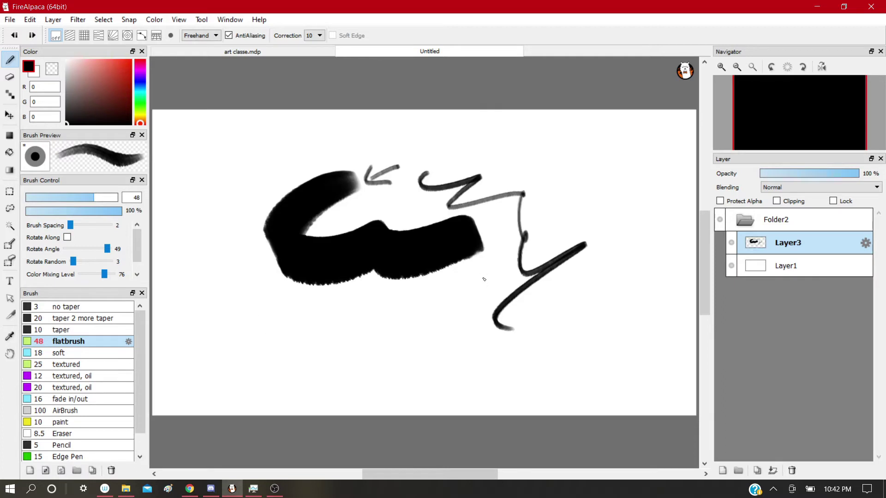
Step: Undo the remaining strokes and draw a simple figure on Layer3 with a tilted oval head and an outlined body below it
key(ctrl+z)
mouse_move(434, 163)
mouse_down()
mouse_move(362, 190)
mouse_move(455, 168)
mouse_up()
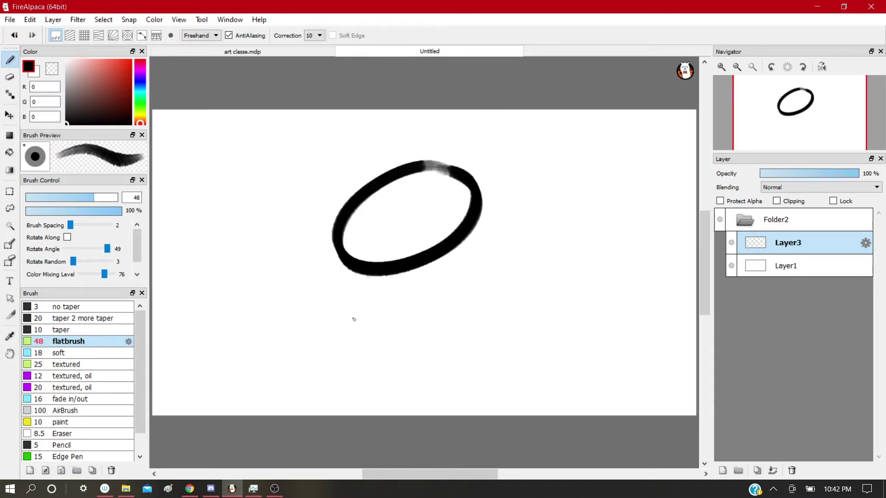
drag(367, 276, 350, 371)
drag(444, 260, 469, 377)
drag(350, 370, 482, 371)
Step: Add a new layer between Layer3 and Layer1 and bucket-fill the figure's head and body with red (215, 95, 74)
click(780, 267)
click(723, 471)
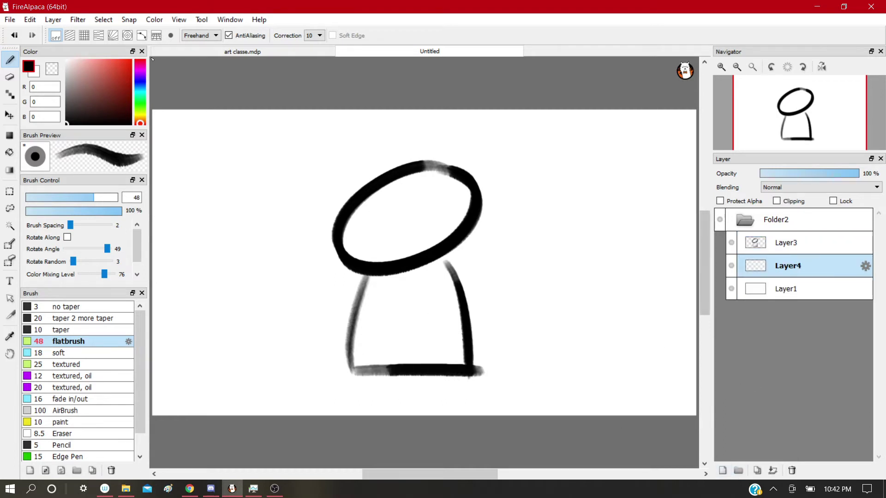
drag(110, 99, 111, 68)
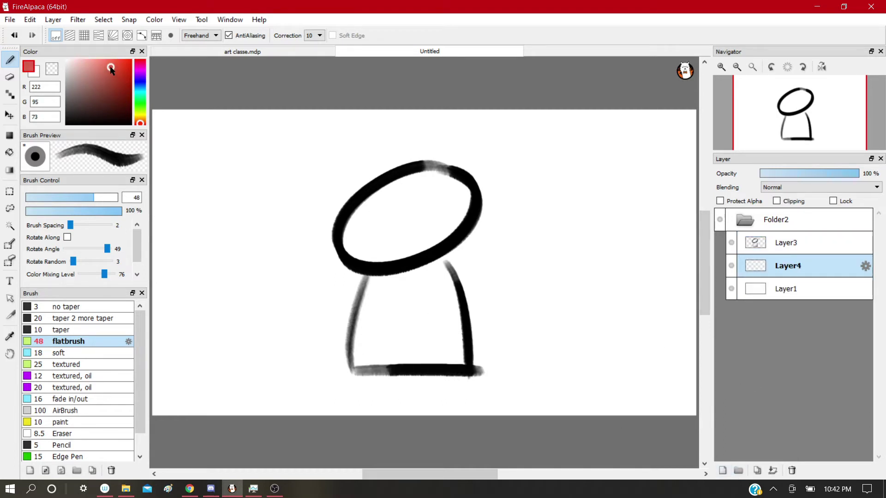
click(9, 152)
click(417, 233)
click(406, 322)
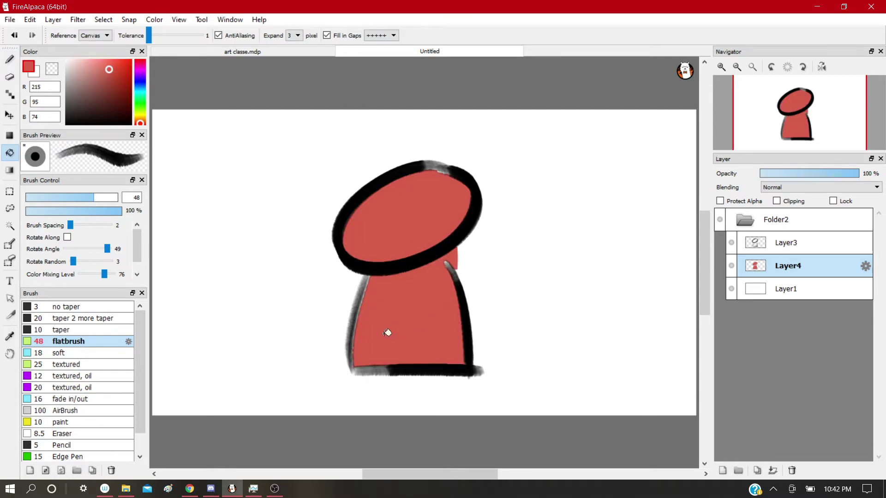
Step: Brush red over the gaps at the figure's outline, then switch to white and paint a mark on the head
click(9, 59)
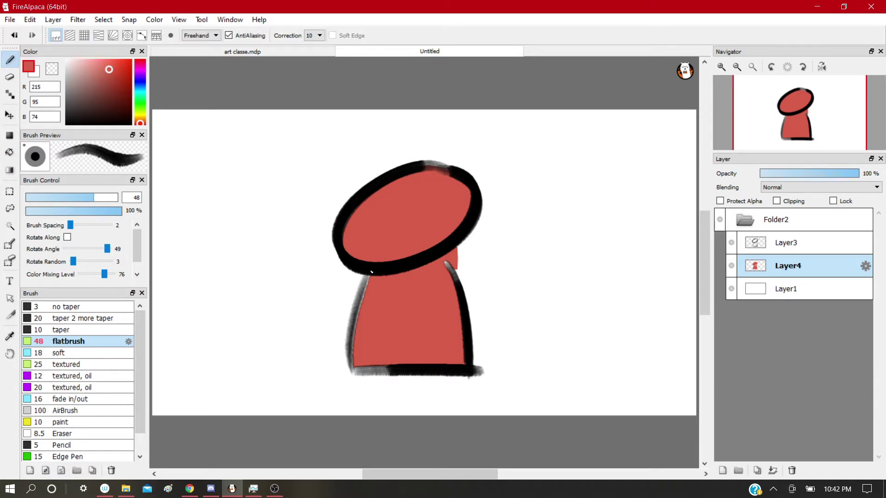
mouse_move(355, 345)
mouse_down()
mouse_move(367, 371)
mouse_move(385, 370)
mouse_up()
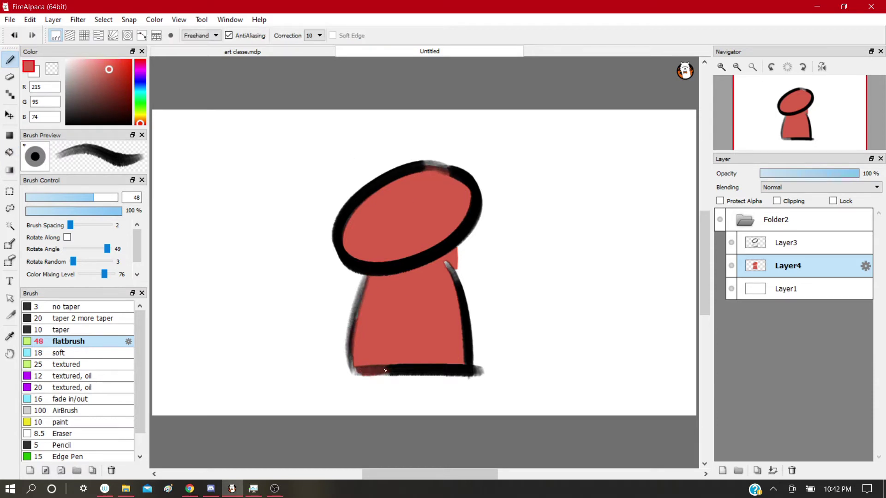
click(63, 60)
mouse_move(380, 207)
mouse_down()
mouse_move(414, 208)
mouse_move(398, 228)
mouse_move(375, 228)
mouse_move(414, 231)
mouse_up()
Step: Undo the brush touch-ups, red fills, added layer and figure outline until the canvas is blank
key(ctrl+z)
key(ctrl+z)
key(ctrl+z)
key(ctrl+z)
key(ctrl+z)
key(ctrl+z)
key(ctrl+z)
key(ctrl+z)
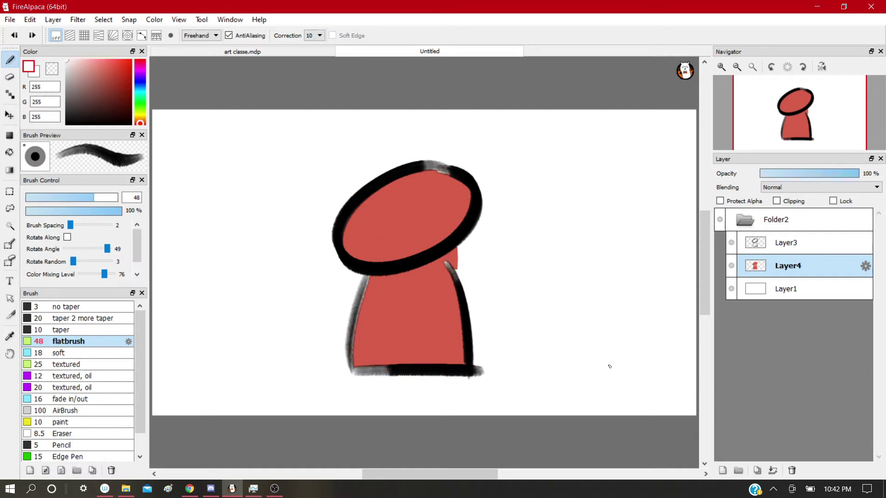
key(ctrl+z)
key(ctrl+z)
key(ctrl+z)
key(ctrl+z)
key(ctrl+z)
key(ctrl+z)
key(ctrl+z)
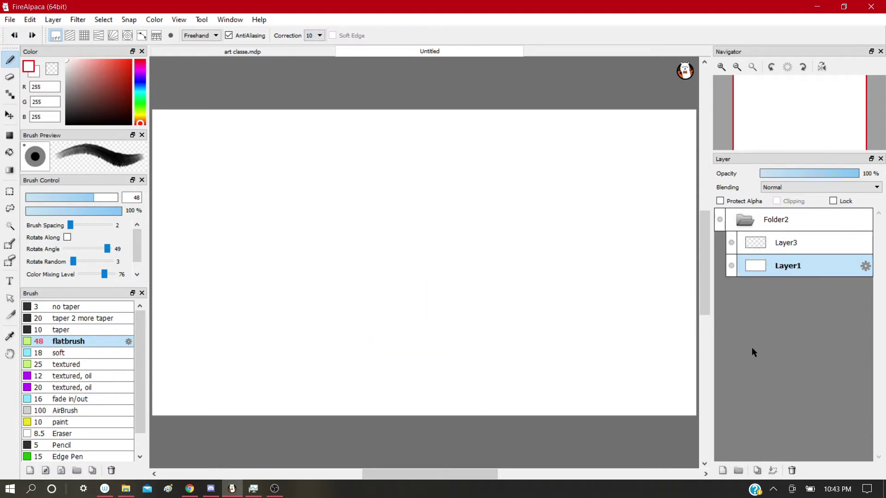
Step: Apply linear red-to-white gradients to Layer1 with the Gradient tool, redrawing them until the fade runs vertically from red at the top
click(10, 170)
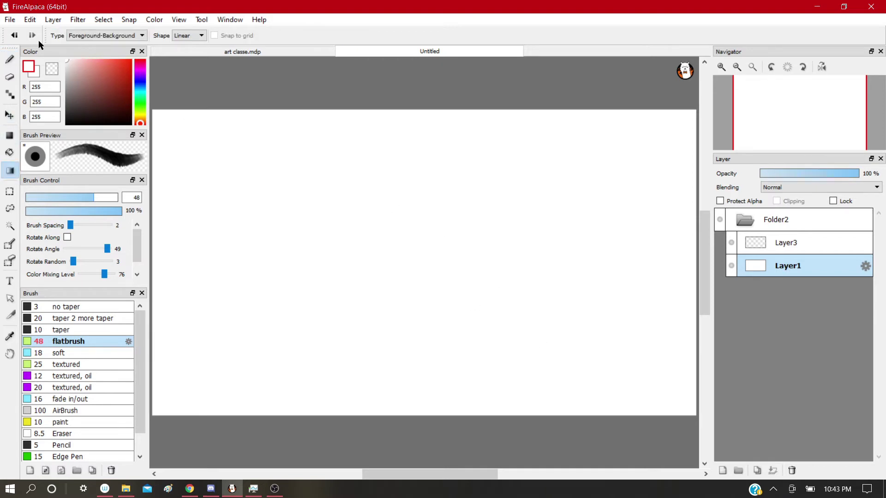
drag(95, 82, 131, 60)
drag(344, 250, 490, 360)
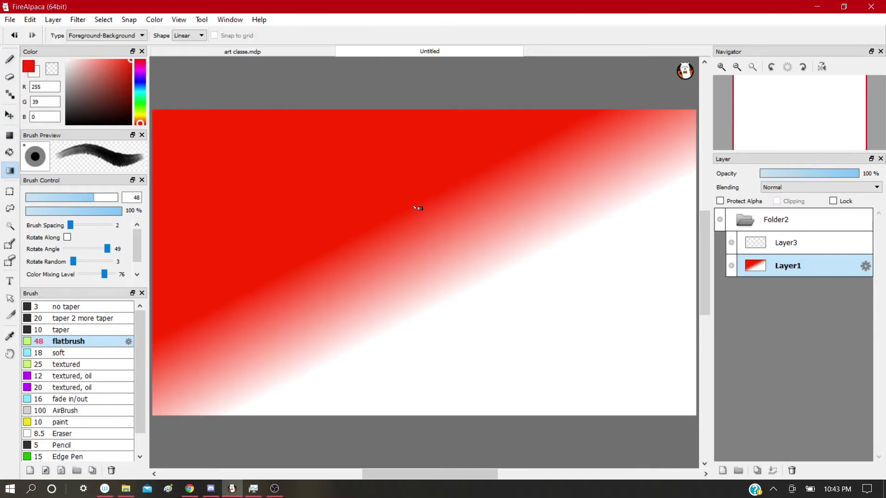
drag(414, 208, 419, 300)
drag(403, 172, 431, 413)
drag(418, 157, 422, 408)
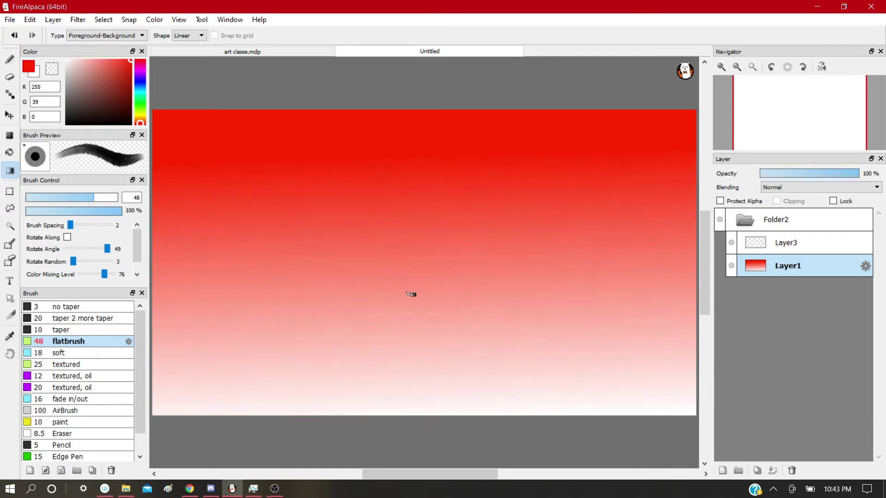
Step: Make red the background colour, set the foreground to dark red (110, 29, 15), and redraw Layer1's gradient diagonally
click(39, 76)
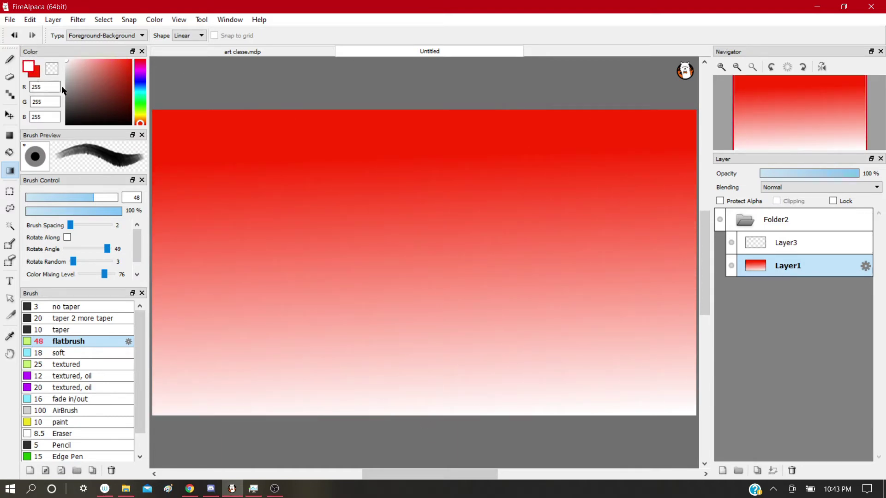
click(123, 97)
drag(286, 150, 410, 340)
drag(336, 214, 401, 339)
drag(348, 179, 457, 381)
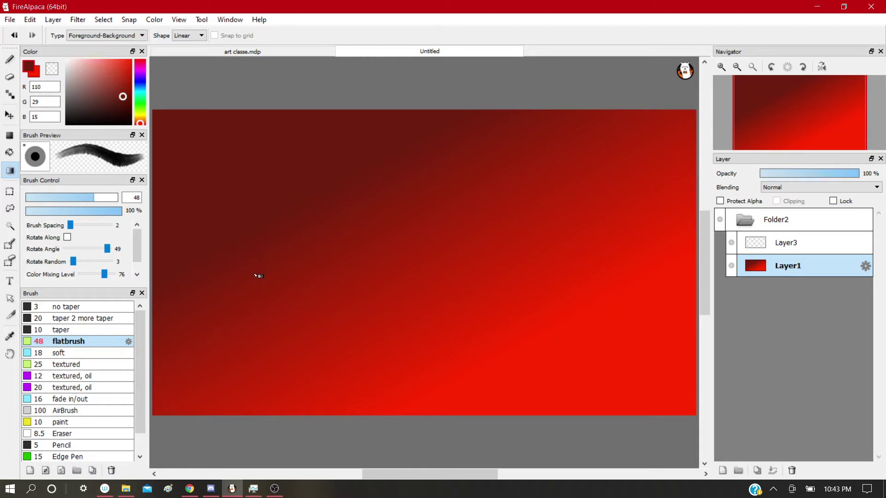
Step: Hide Layer1, try a diagonal Foreground-Transparent gradient on Layer3, and undo it
click(36, 74)
click(39, 71)
click(118, 35)
click(108, 53)
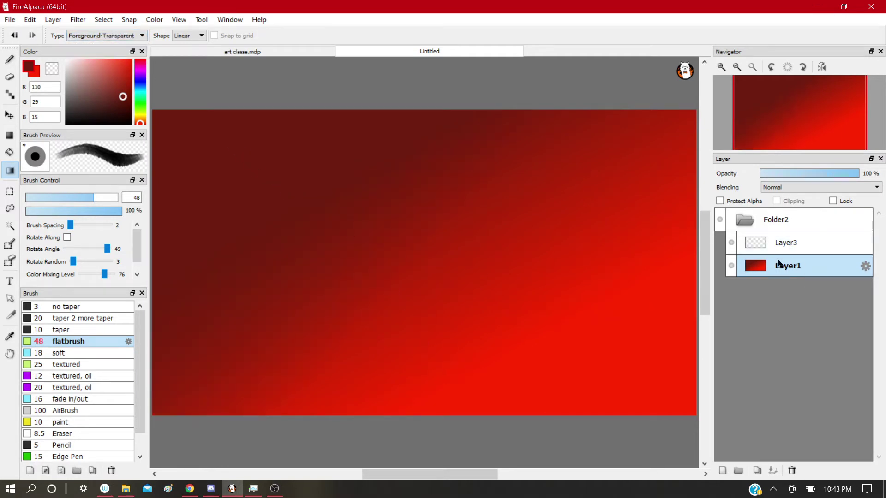
click(731, 266)
click(781, 244)
drag(284, 165, 510, 281)
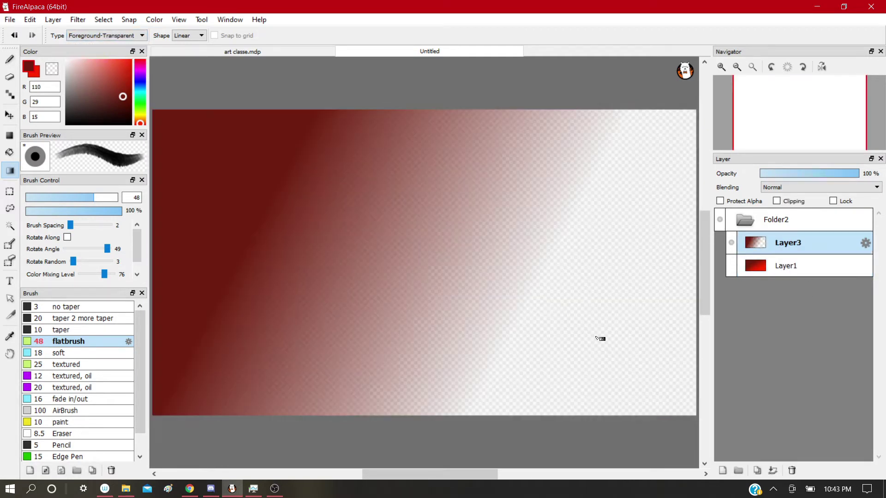
key(ctrl+z)
Step: Try a diagonal Transparent-Foreground gradient across Layer3 and undo it
click(138, 36)
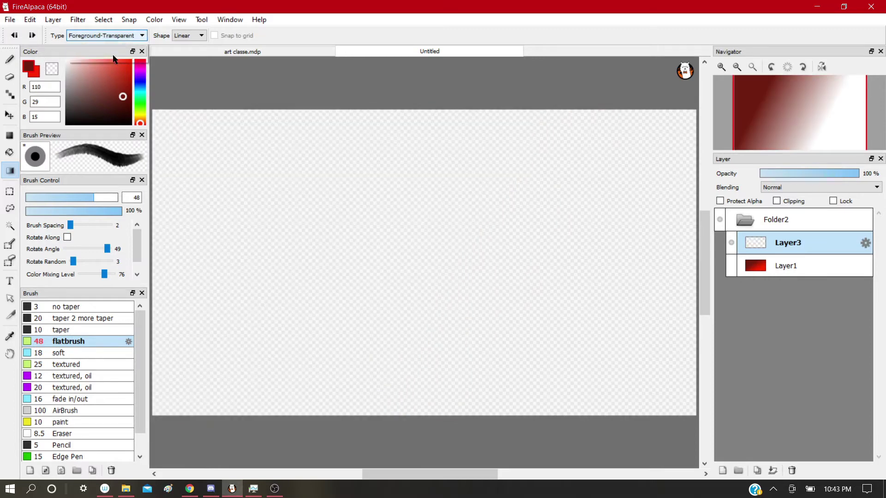
click(108, 59)
drag(229, 144, 511, 353)
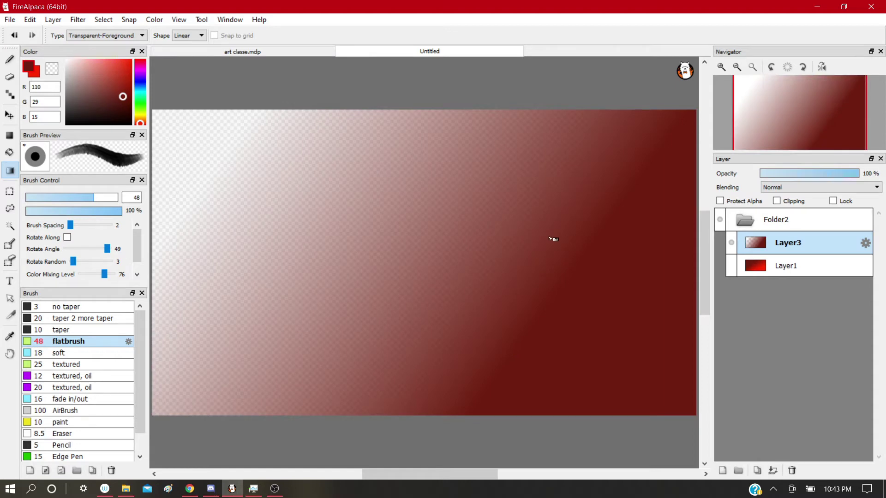
key(ctrl+z)
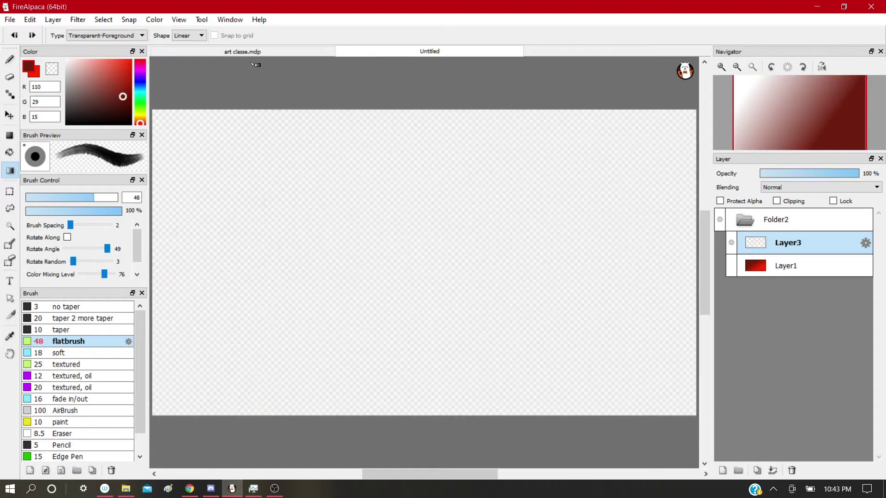
Step: Set the gradient shape to Circular, try radial gradients on Layer3, and clear them from the layer
click(190, 36)
click(194, 56)
drag(383, 226, 537, 240)
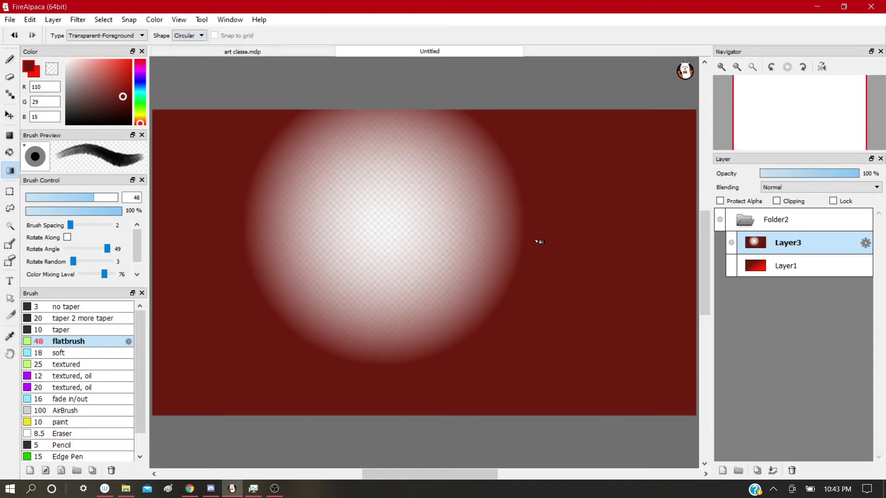
drag(410, 216, 594, 325)
drag(332, 252, 332, 253)
key(g)
key(m)
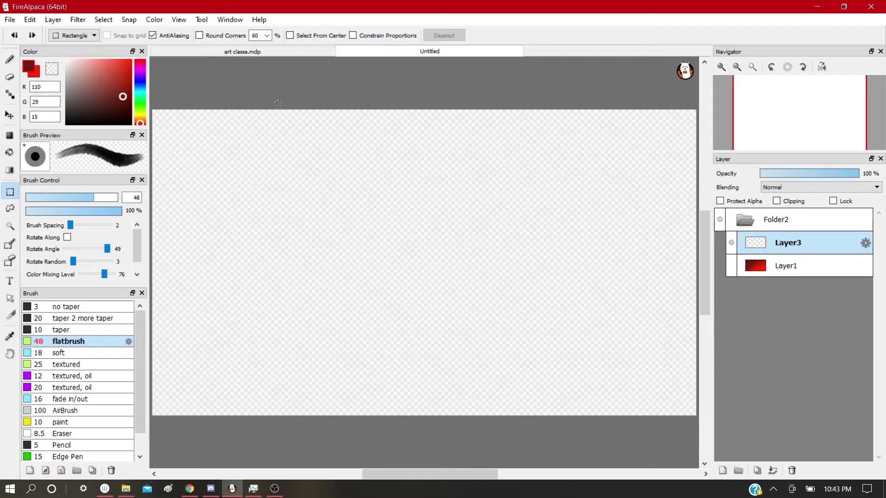
Step: Paint a thick dark red zigzag on Layer3 with the flatbrush, replacing the first attempted stroke
click(9, 59)
mouse_move(334, 271)
mouse_down()
mouse_move(356, 303)
mouse_move(339, 278)
mouse_move(600, 284)
mouse_up()
key(ctrl+z)
mouse_move(261, 196)
mouse_down()
mouse_move(271, 262)
mouse_move(531, 302)
mouse_up()
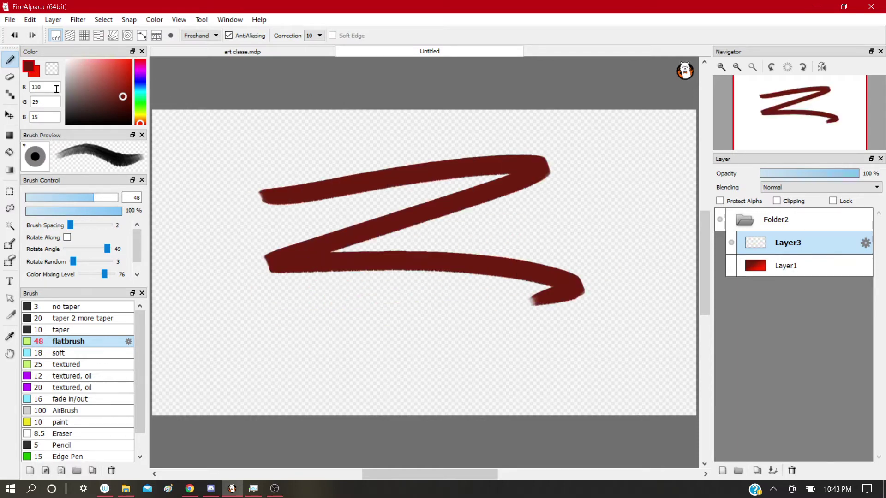
Step: Select a tall rectangle over the zigzag's middle, shift it downward with Transform, then undo the deselection and the shift
key(m)
drag(320, 133, 454, 353)
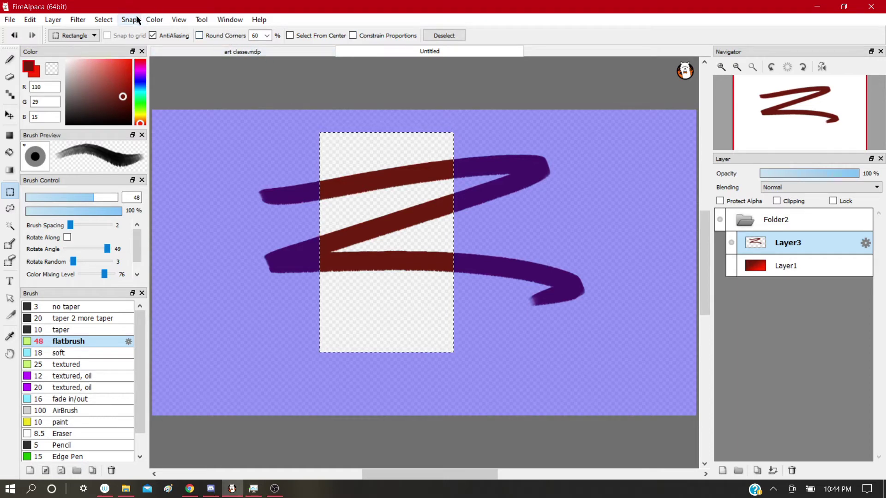
click(109, 20)
click(143, 157)
mouse_move(394, 238)
mouse_down()
mouse_move(355, 273)
mouse_move(382, 263)
mouse_move(391, 265)
mouse_move(391, 277)
mouse_move(393, 260)
mouse_up()
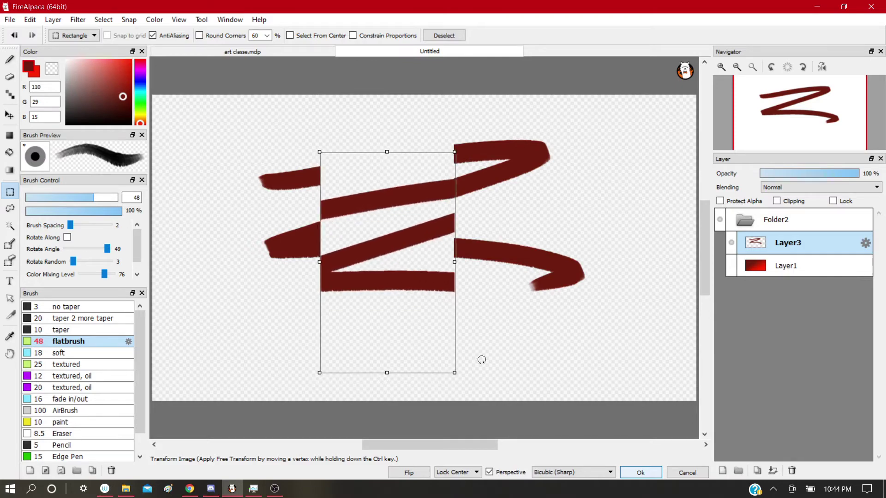
click(638, 472)
click(458, 39)
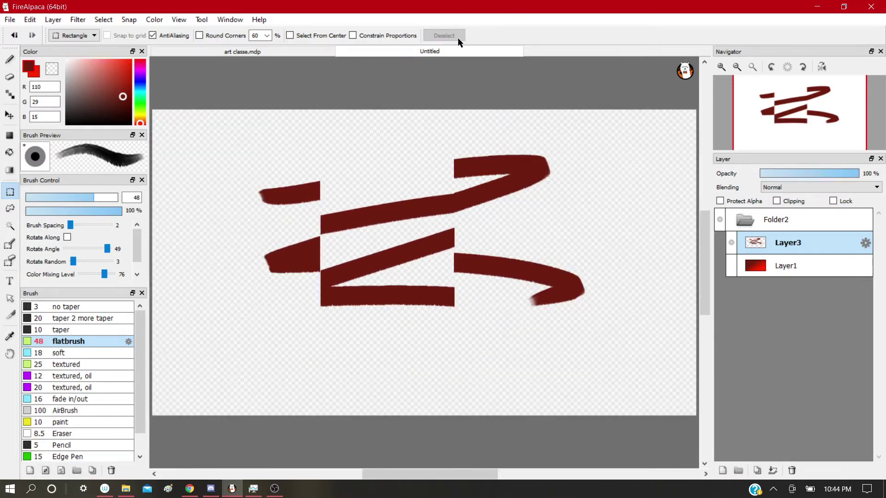
key(ctrl+z)
key(ctrl+z)
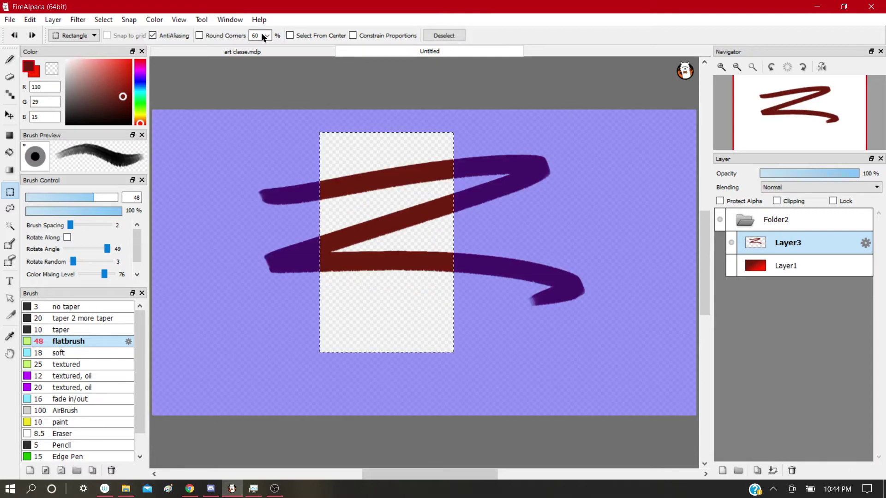
Step: Set the selection's corner rounding to 100 %, try a small rectangle above the zigzag, and deselect everything
click(262, 36)
click(260, 45)
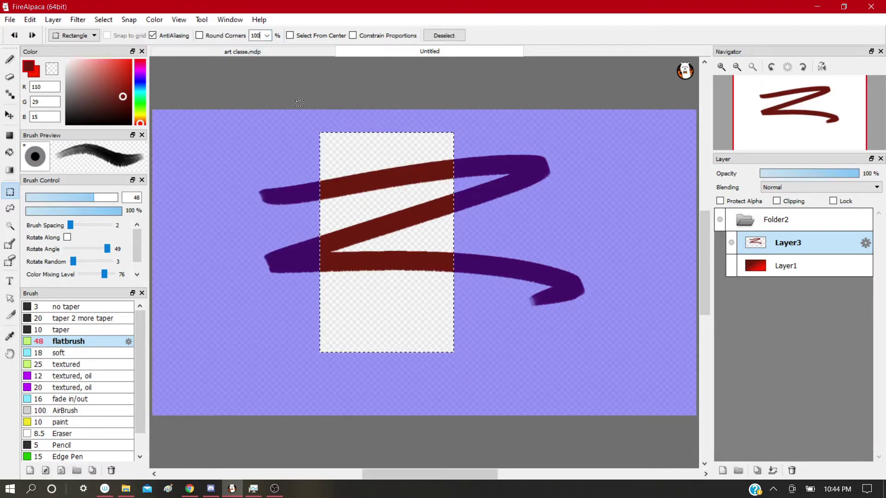
drag(263, 145, 316, 178)
key(ctrl+z)
key(ctrl+d)
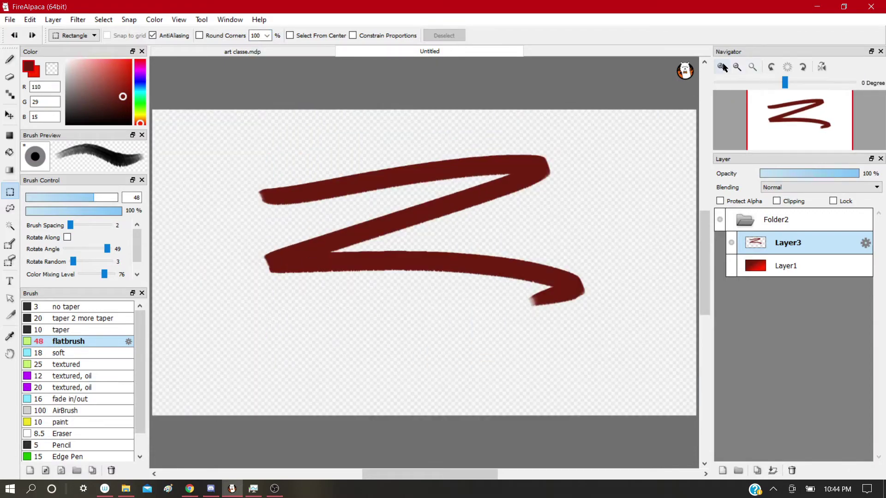
Step: Select a square-cornered area on the zigzag's lower stroke, enable Round Corners, select a rounded area for comparison, and deselect
click(722, 67)
click(722, 67)
click(722, 67)
click(722, 67)
drag(403, 233, 616, 408)
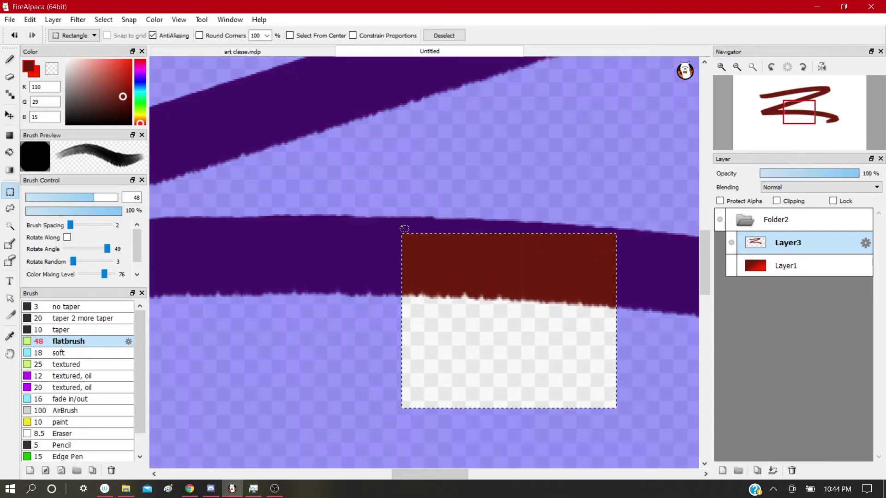
click(199, 35)
drag(325, 143, 561, 325)
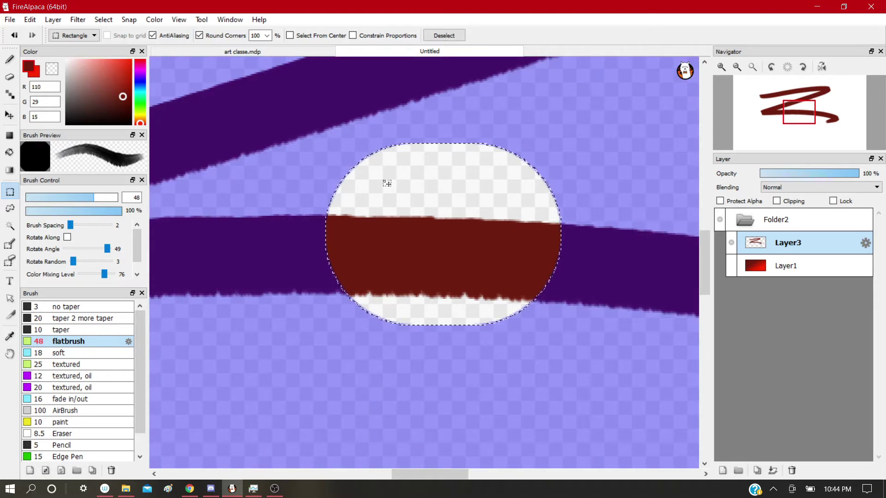
key(ctrl+d)
Step: Keep the corner rounding at 100 % and try rounded selections of different proportions across the lower stroke, deselecting each
click(267, 35)
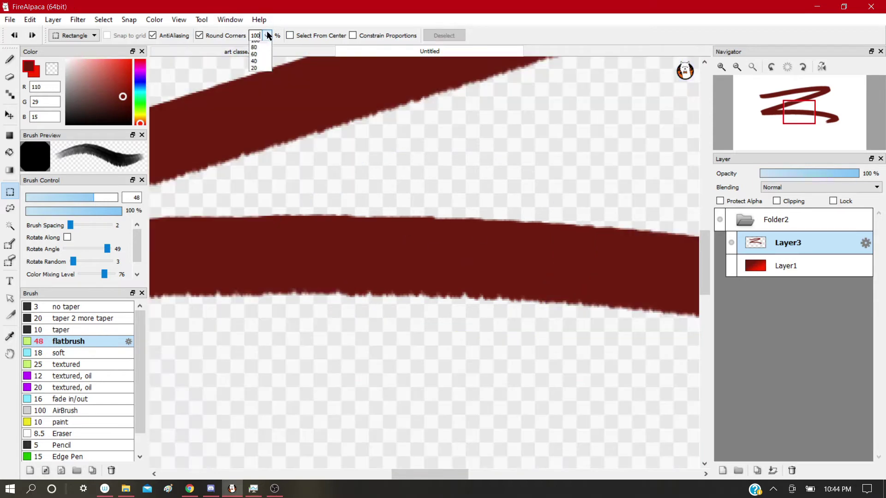
click(254, 41)
drag(326, 155, 519, 364)
key(ctrl+d)
drag(314, 166, 523, 233)
key(ctrl+d)
drag(337, 137, 457, 394)
key(ctrl+d)
Step: Turn off Round Corners and AntiAliasing, try a square-cornered selection across the zigzag's lower stroke, and deselect it
click(199, 36)
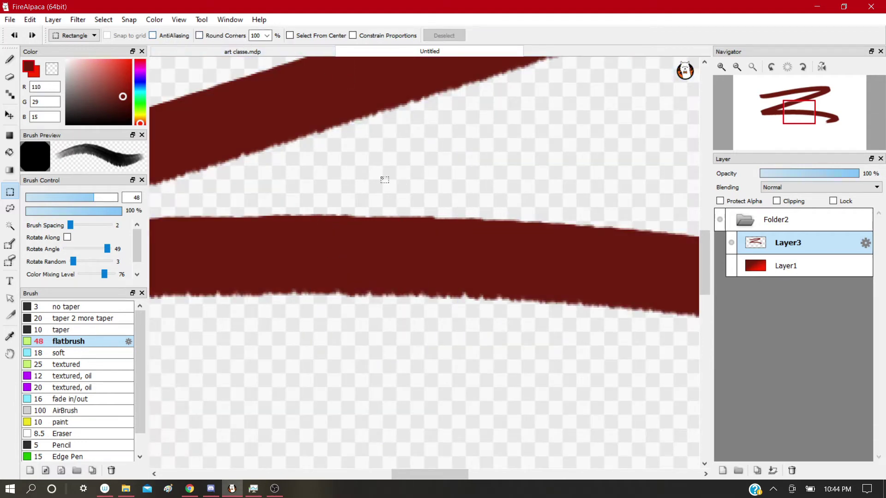
drag(377, 167, 599, 316)
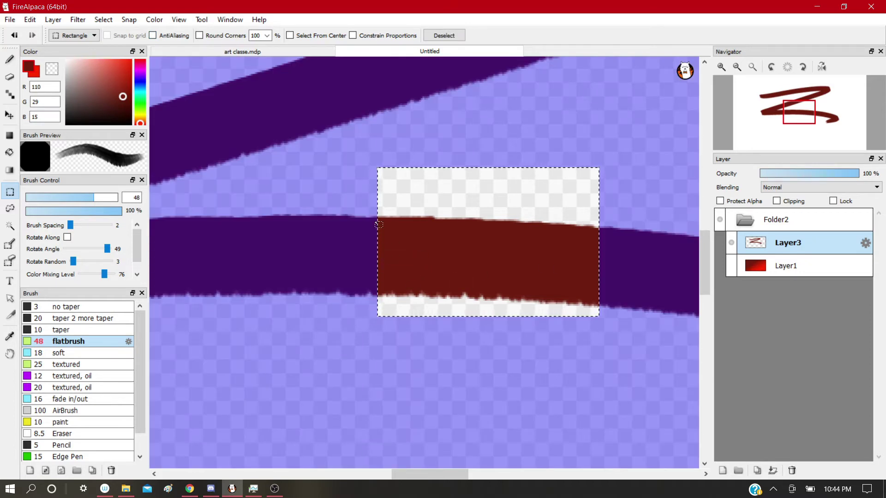
click(374, 312)
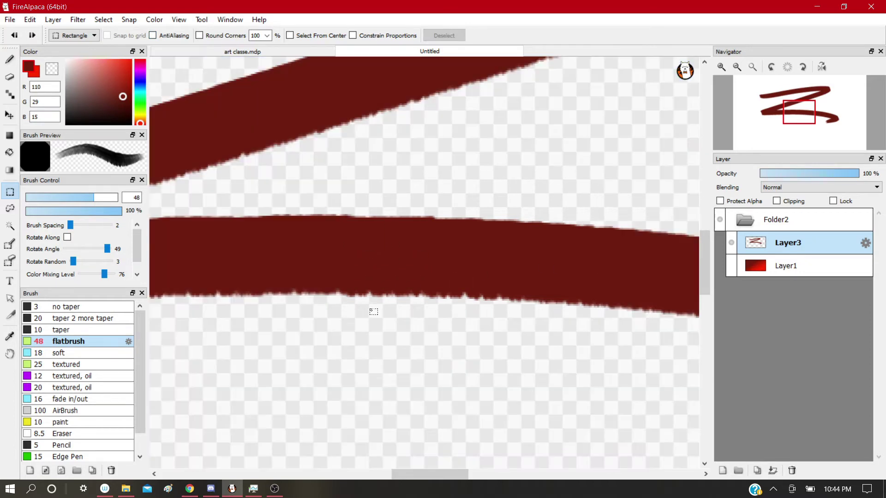
Step: Try shifting a rectangular selection of the lower stroke with Transform, cancel it, and deselect with AntiAliasing back on
drag(331, 175, 506, 301)
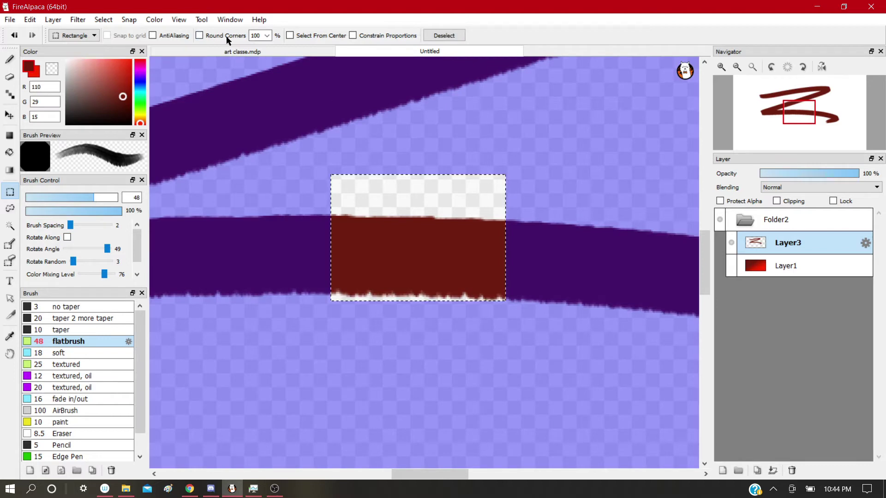
click(104, 19)
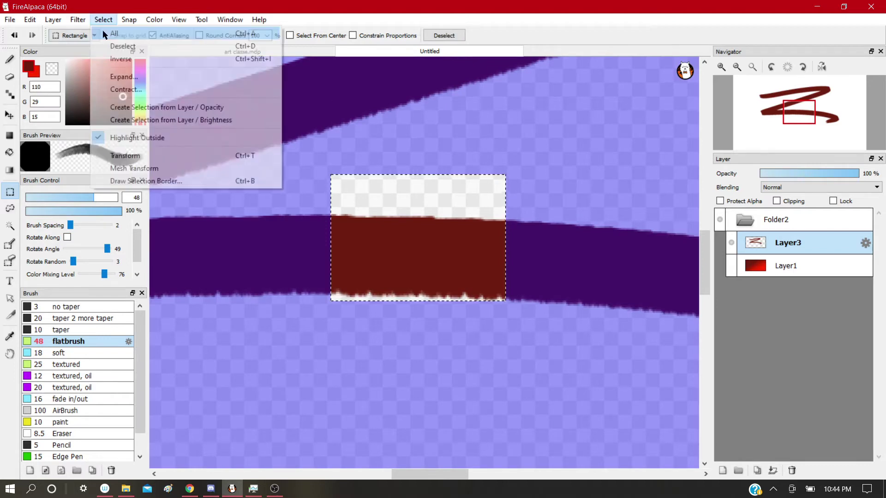
click(160, 164)
drag(415, 256, 429, 234)
click(686, 475)
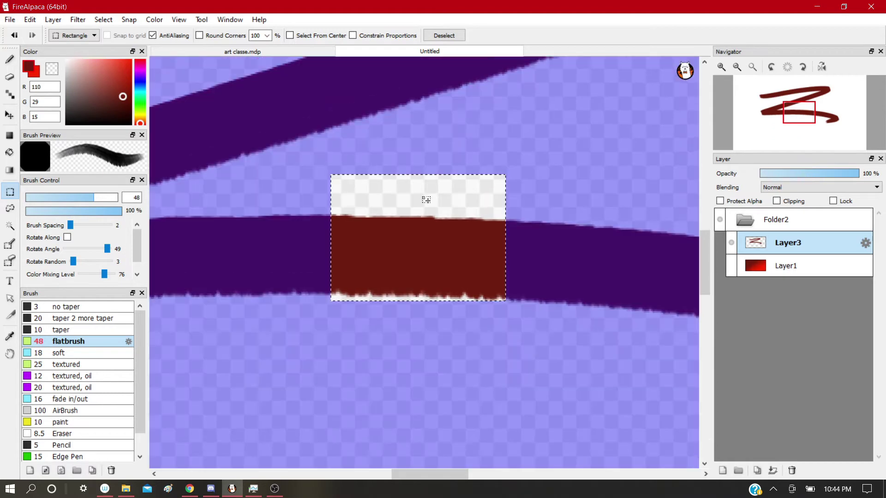
click(441, 35)
Step: Enable Select From Center and Constrain Proportions, trying a selection with each option on the lower stroke and deselecting it
click(290, 35)
drag(336, 247, 446, 407)
click(444, 35)
click(352, 35)
drag(342, 187, 444, 250)
click(444, 35)
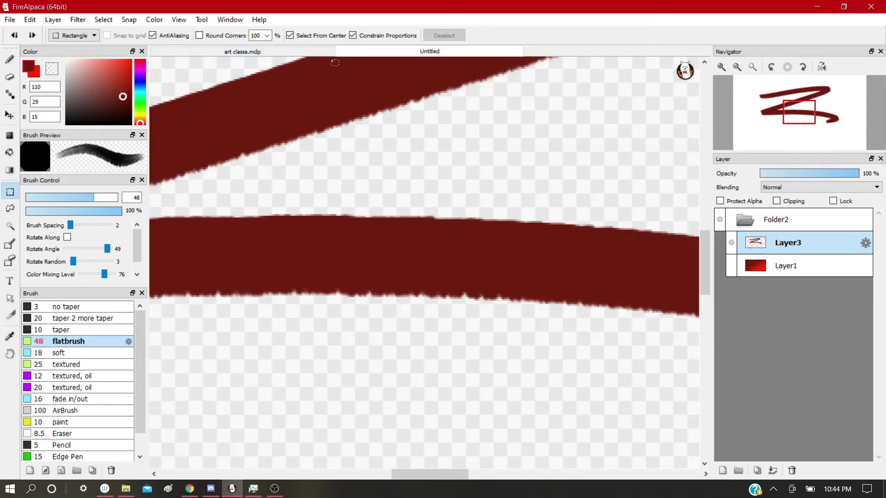
Step: Lasso a freeform area around most of the zigzag, try shifting it with Transform, and drop the change and selection
click(736, 65)
key(l)
mouse_move(453, 133)
mouse_down()
mouse_move(319, 164)
mouse_move(340, 336)
mouse_move(494, 81)
mouse_move(473, 101)
mouse_up()
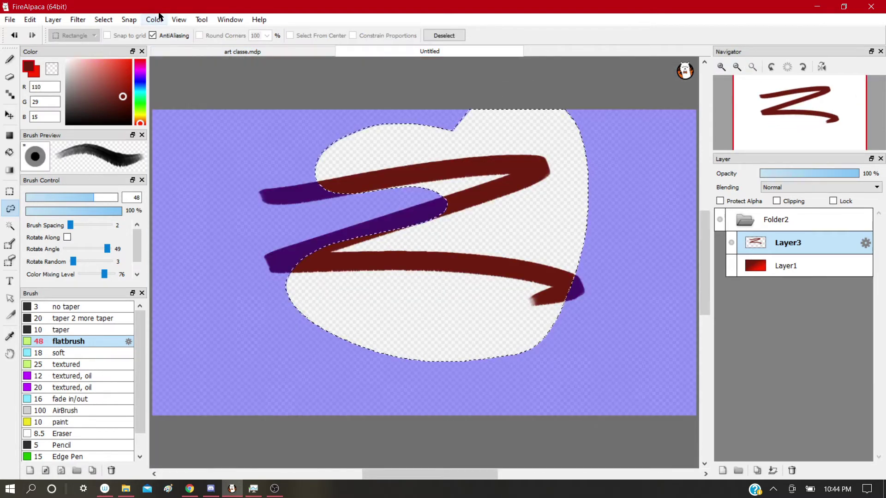
click(104, 19)
click(126, 152)
mouse_move(410, 349)
mouse_down()
mouse_move(422, 314)
mouse_move(431, 314)
mouse_up()
click(641, 476)
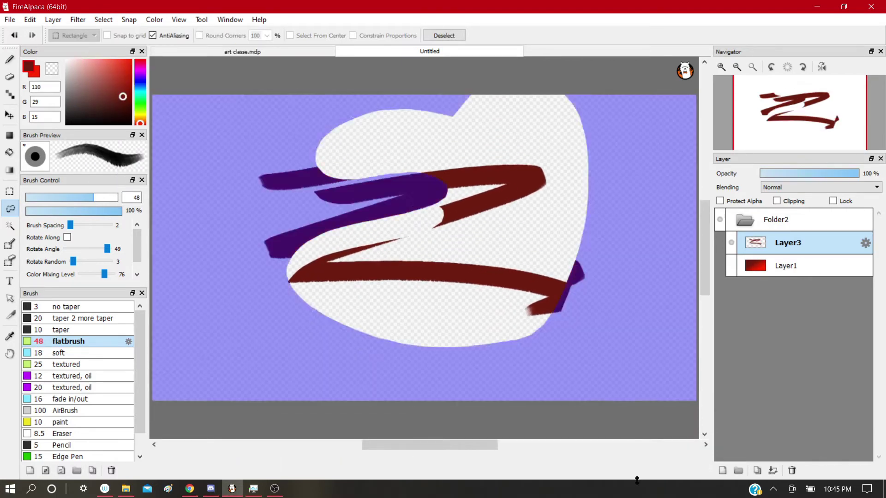
click(444, 35)
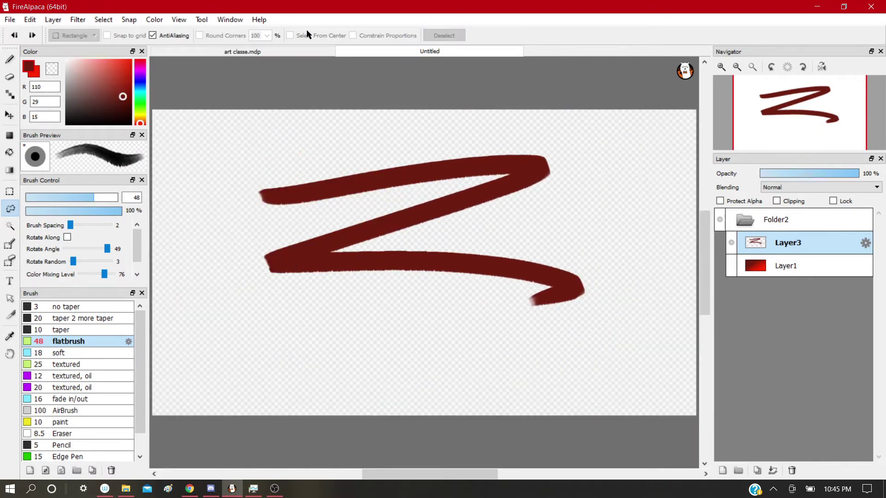
Step: Select the zigzag by inverting a Magic Wand selection of the background, try shifting it downward with Transform, and cancel
click(10, 226)
click(480, 194)
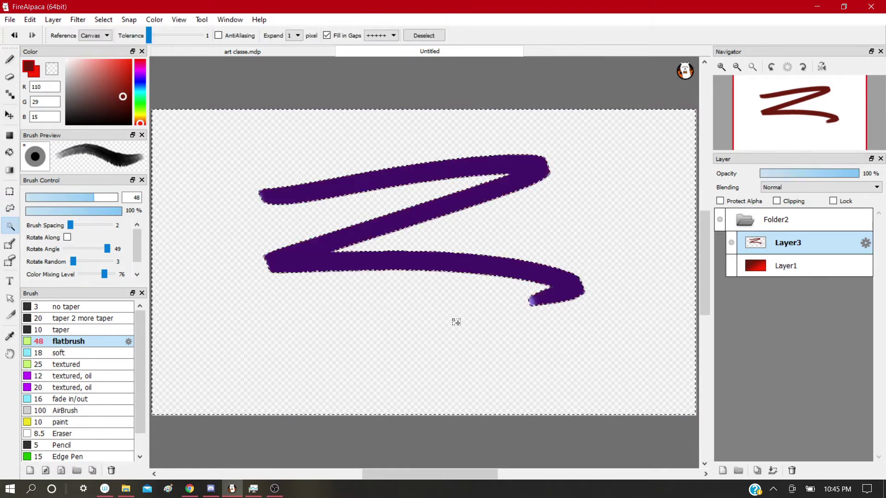
key(ctrl+shift+i)
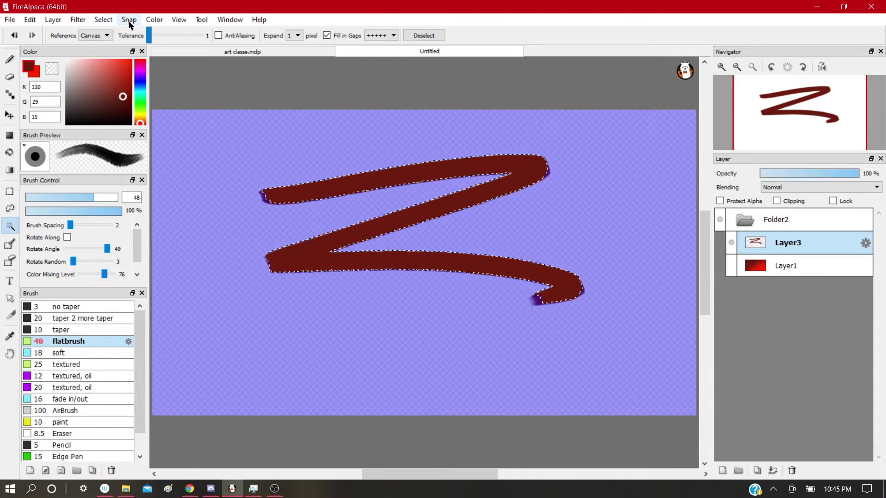
click(103, 19)
click(124, 156)
mouse_move(386, 223)
mouse_down()
mouse_move(405, 277)
mouse_move(360, 300)
mouse_move(315, 297)
mouse_move(282, 375)
mouse_move(430, 341)
mouse_up()
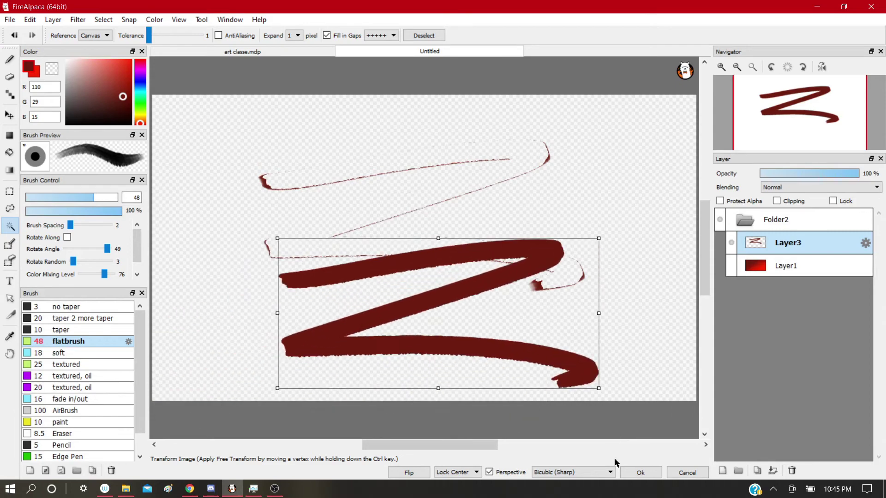
click(686, 473)
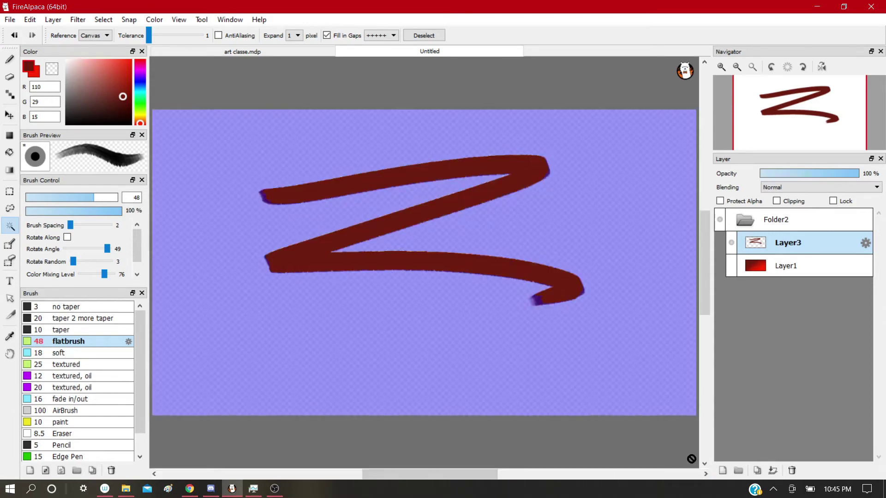
Step: Set the Magic Wand's Expand to 3 pixels, reselect the zigzag, try a slight shift with Transform, then cancel and deselect
click(290, 36)
key(ctrl+d)
key(ctrl+z)
key(ctrl+d)
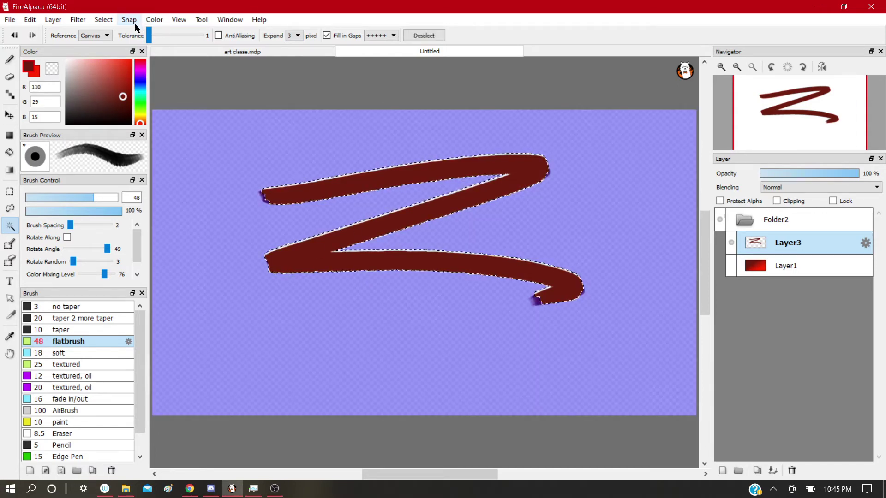
click(104, 20)
click(125, 155)
mouse_move(403, 217)
mouse_down()
mouse_move(395, 340)
mouse_move(505, 309)
mouse_move(400, 237)
mouse_move(397, 217)
mouse_up()
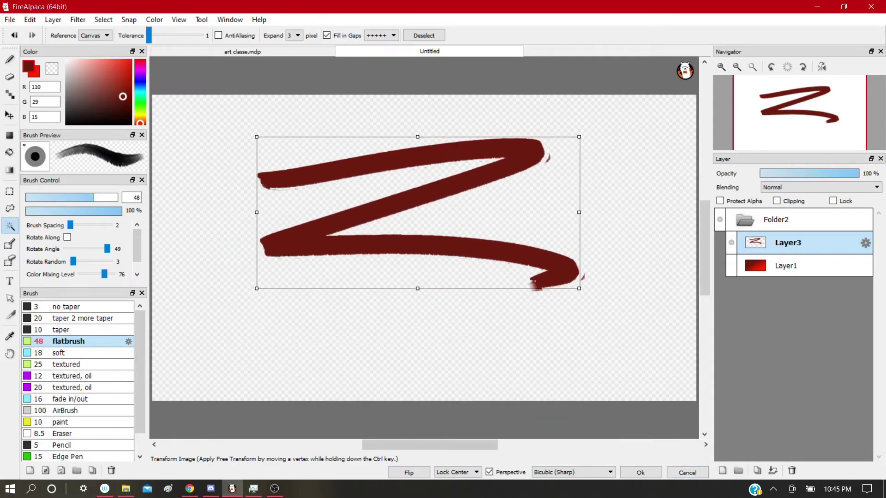
click(686, 473)
key(ctrl+d)
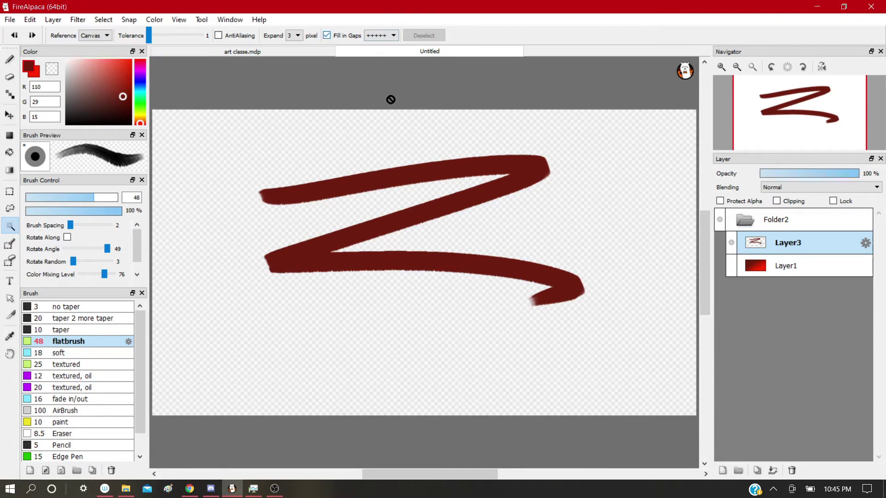
Step: Clear a Magic Wand test selection and brush a loop with a small gap below the zigzag's left corner
click(459, 202)
key(ctrl+d)
click(10, 59)
mouse_move(278, 343)
mouse_down()
mouse_move(292, 325)
mouse_move(304, 349)
mouse_up()
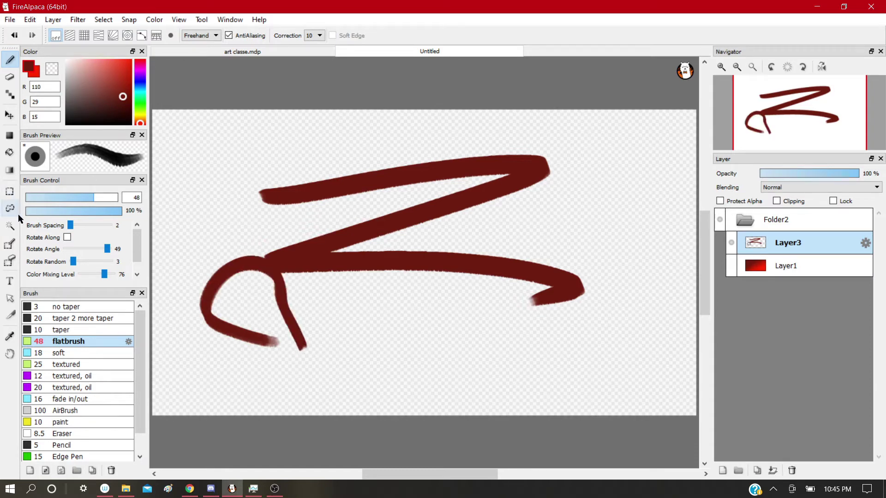
drag(269, 343, 282, 347)
Step: Test the Magic Wand on the background and inside the open loop with Fill in Gaps at +++++, deselecting each
click(9, 225)
click(367, 375)
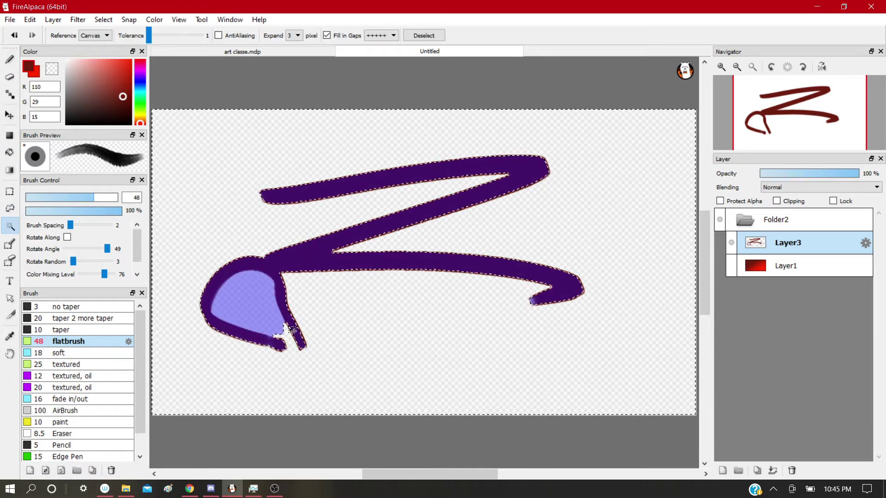
click(424, 36)
click(382, 35)
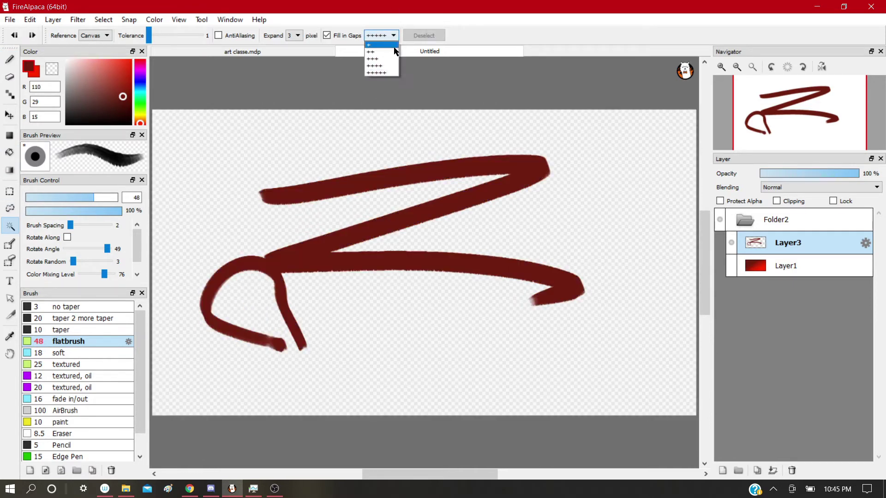
click(382, 73)
click(251, 293)
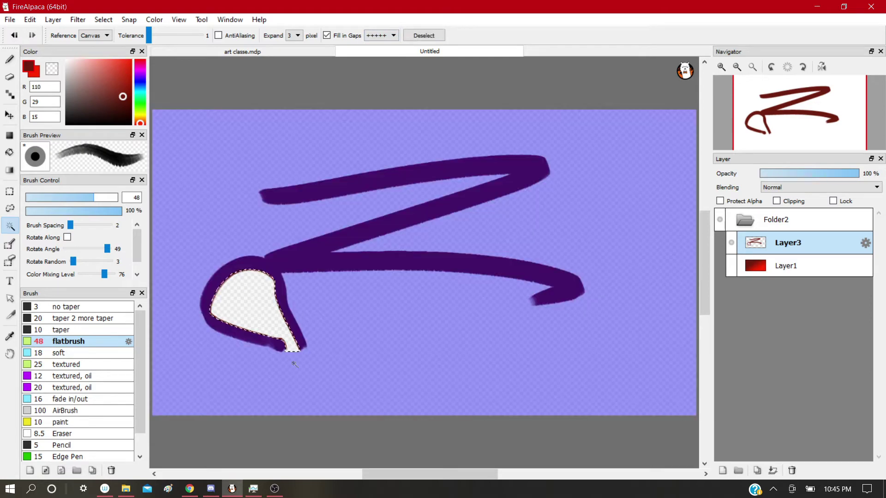
key(ctrl+d)
Step: Set Fill in Gaps to ++, try selecting inside the open loop, then deselect and undo the loop
click(381, 36)
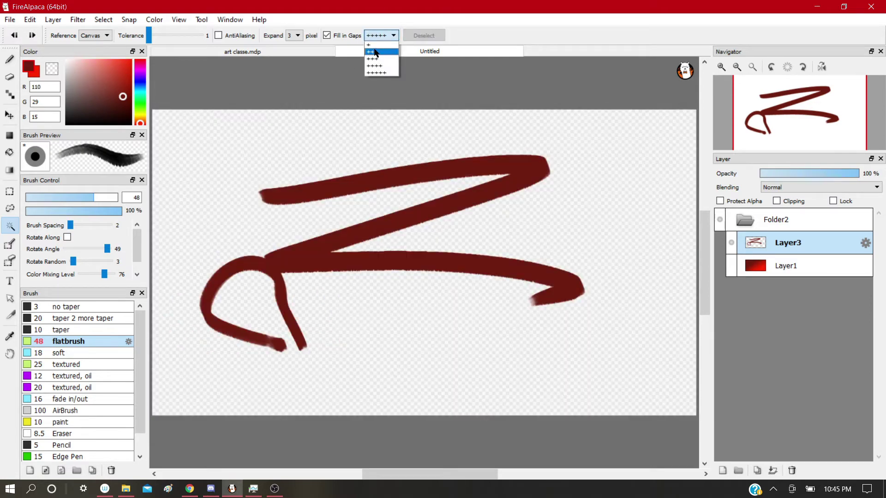
click(376, 54)
click(254, 292)
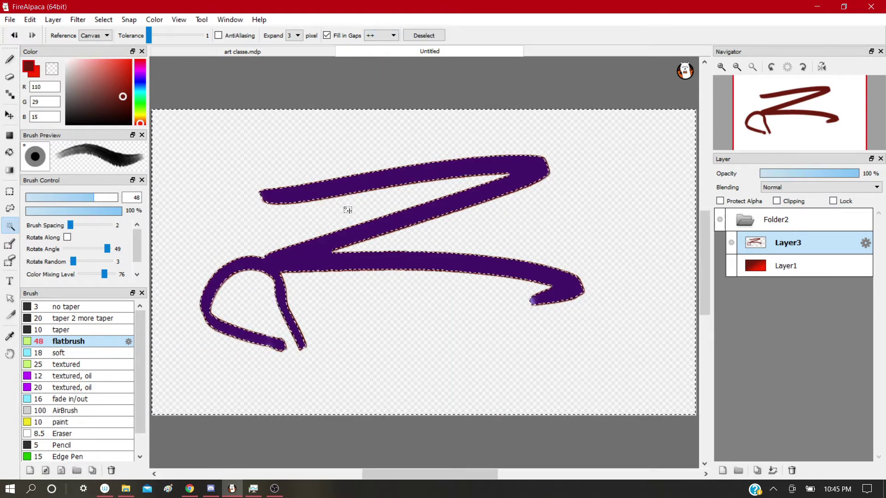
click(459, 247)
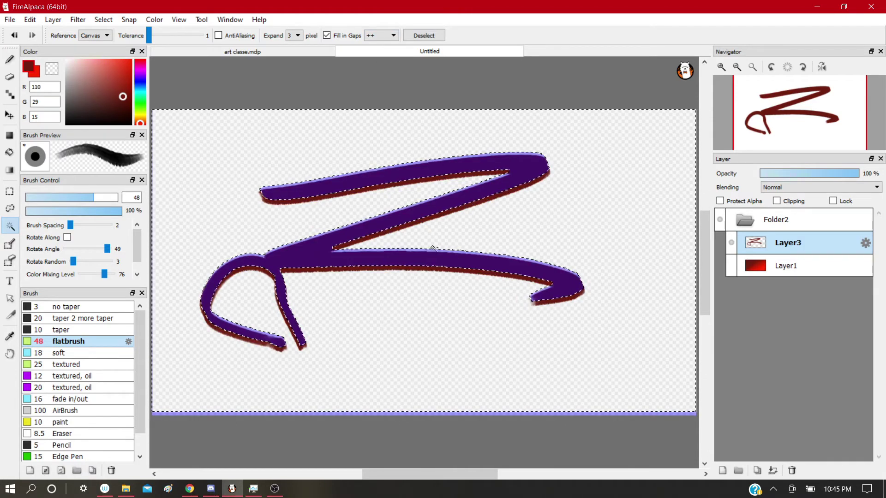
key(ctrl+d)
key(ctrl+z)
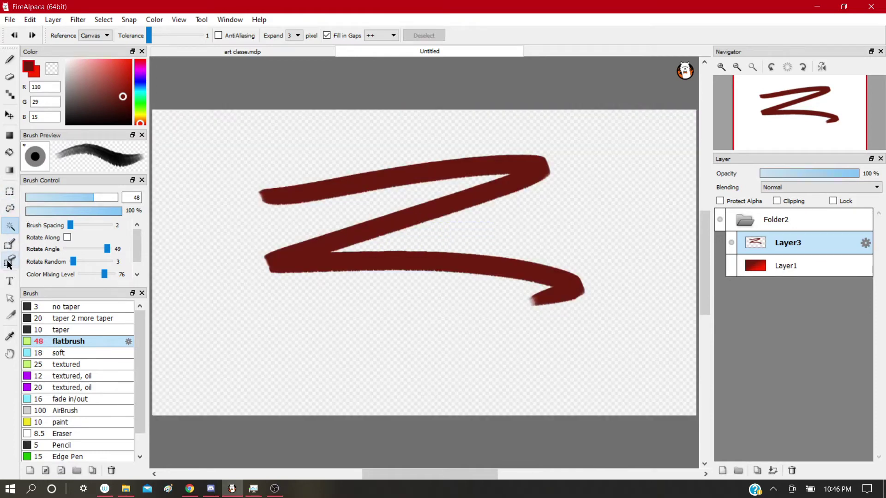
Step: Try painting a selection over and below the lower stroke with the Selection Pen, then undo it
click(10, 244)
mouse_move(310, 320)
mouse_down()
mouse_move(374, 251)
mouse_move(392, 286)
mouse_move(335, 337)
mouse_move(440, 238)
mouse_move(414, 270)
mouse_up()
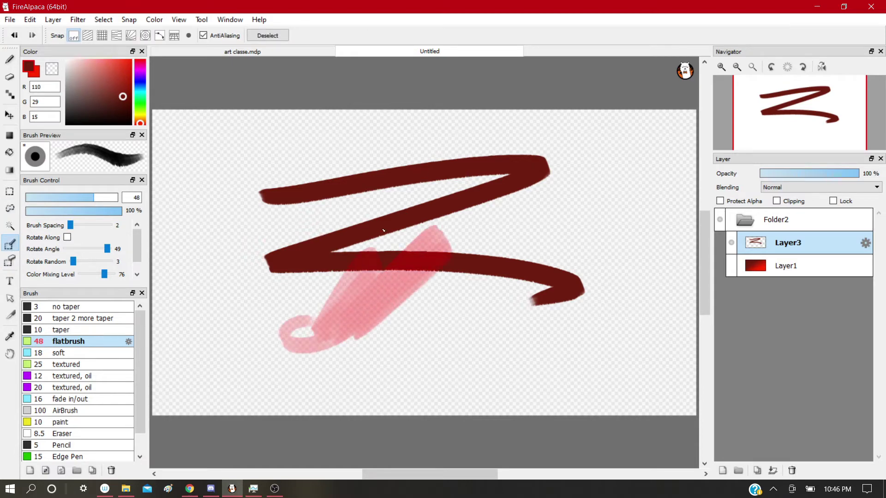
key(ctrl+z)
Step: Paint a selection over the zigzag's left corner with the flatbrush, shift it down and right with Transform, and deselect
mouse_move(253, 235)
mouse_down()
mouse_move(260, 256)
mouse_move(254, 224)
mouse_move(272, 276)
mouse_move(262, 224)
mouse_move(307, 286)
mouse_move(325, 290)
mouse_up()
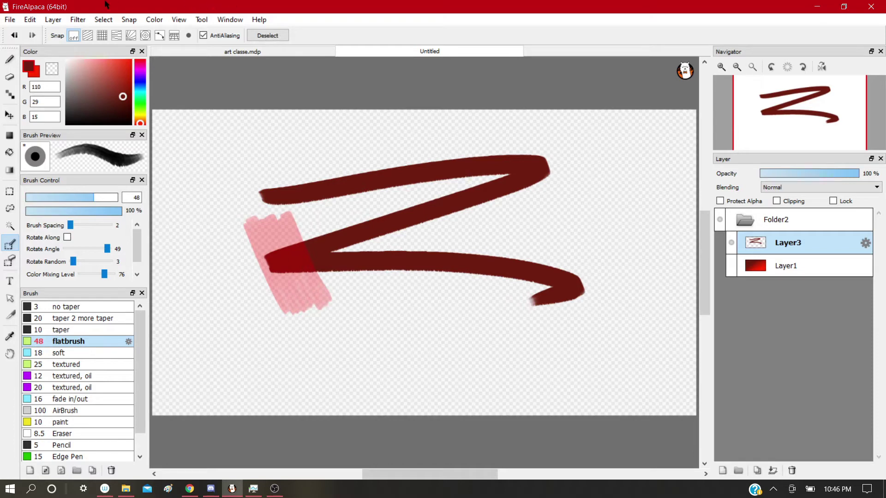
click(103, 20)
click(144, 151)
mouse_move(293, 302)
mouse_down()
mouse_move(294, 318)
mouse_move(376, 347)
mouse_up()
click(650, 470)
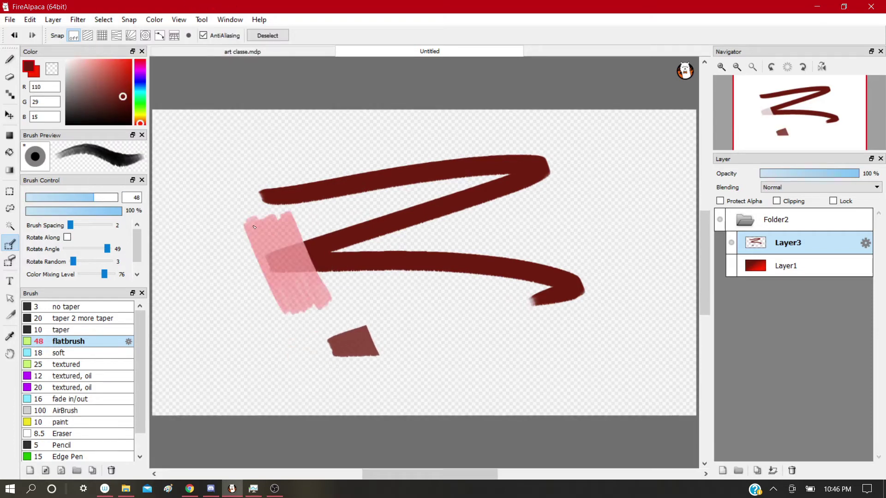
click(284, 35)
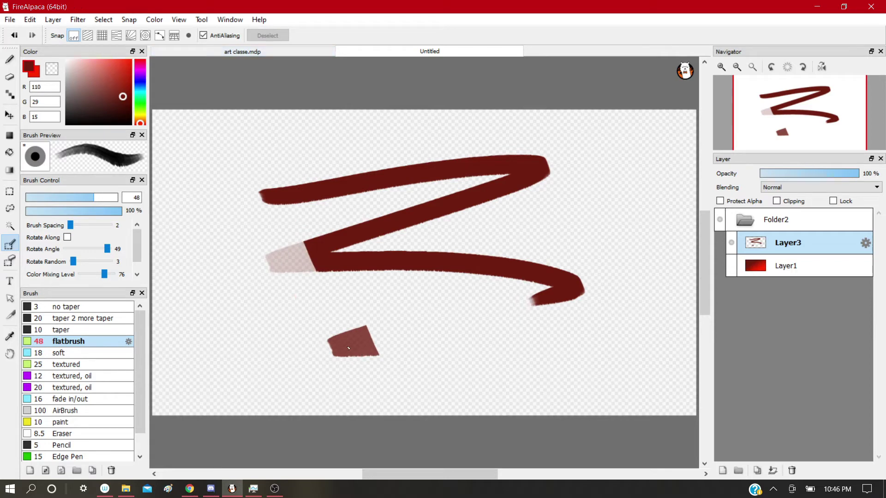
Step: Undo the corner piece's shift and the painted selection
key(ctrl+z)
key(ctrl+z)
key(ctrl+z)
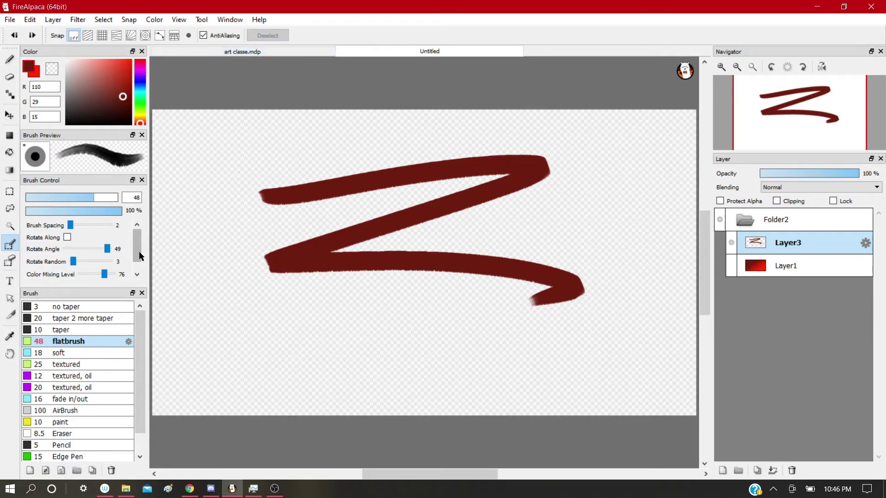
Step: Switch to the taper 2 more taper brush at size 70 and paint a selection over the zigzag's left corner
click(86, 319)
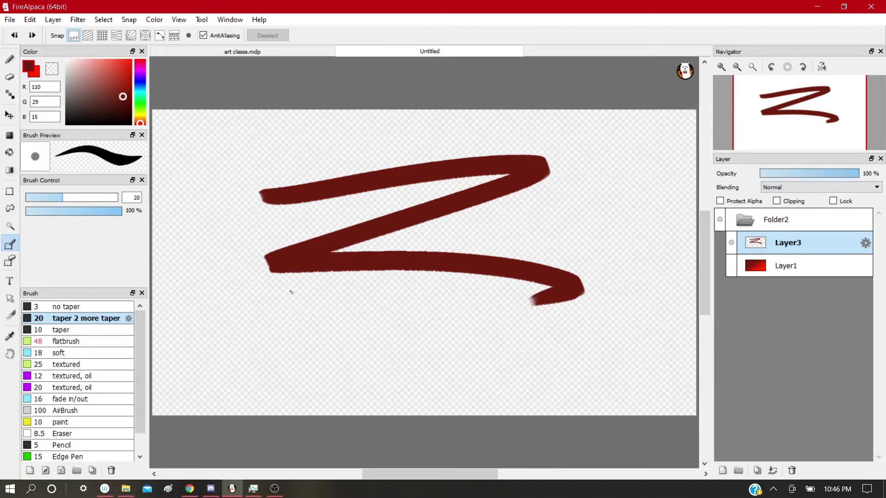
mouse_move(275, 263)
mouse_down()
mouse_move(298, 252)
mouse_move(273, 277)
mouse_up()
drag(63, 198, 100, 198)
mouse_move(286, 235)
mouse_down()
mouse_move(277, 254)
mouse_move(294, 280)
mouse_move(302, 233)
mouse_move(311, 235)
mouse_move(305, 250)
mouse_move(315, 238)
mouse_move(304, 263)
mouse_move(320, 279)
mouse_move(312, 266)
mouse_move(305, 287)
mouse_move(278, 291)
mouse_up()
Step: Move the selected corner piece down and left with Transform, apply the change, and deselect
click(103, 20)
click(120, 153)
click(640, 472)
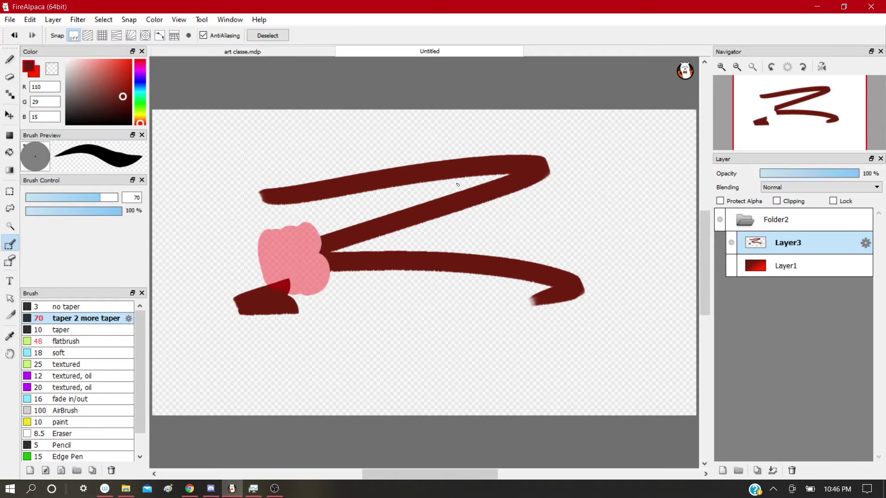
click(278, 37)
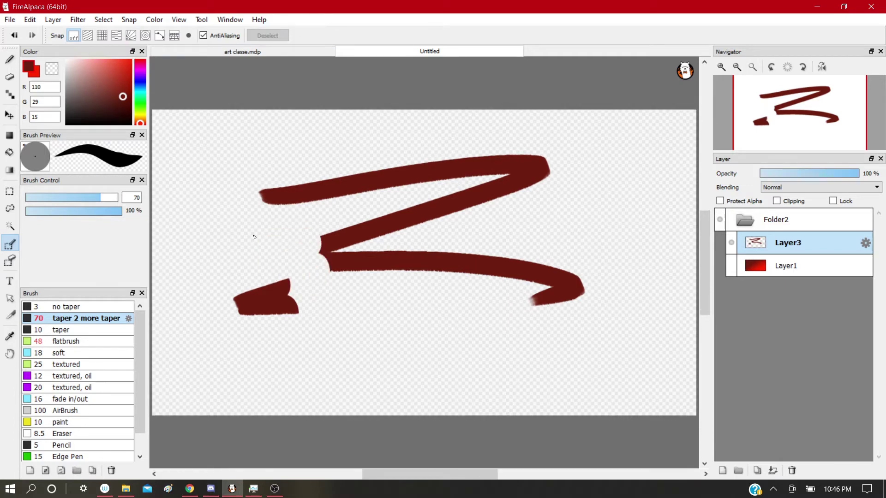
Step: Paint a selection across the detached piece's right end, try to cut through it with the selection eraser, and deselect
click(9, 261)
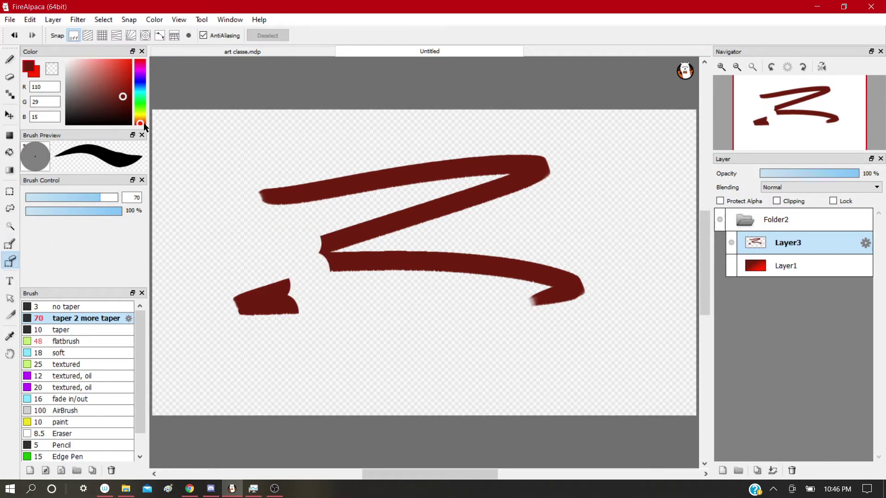
drag(304, 349, 270, 252)
click(10, 261)
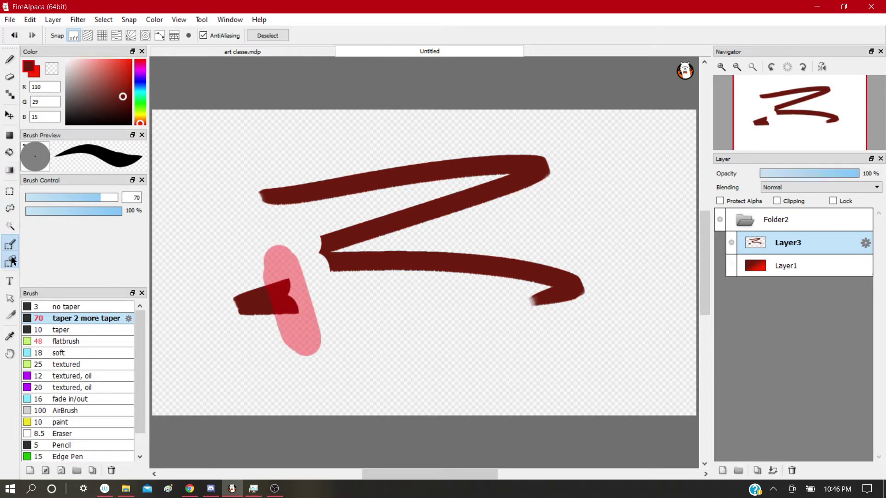
drag(277, 304, 321, 311)
key(ctrl+d)
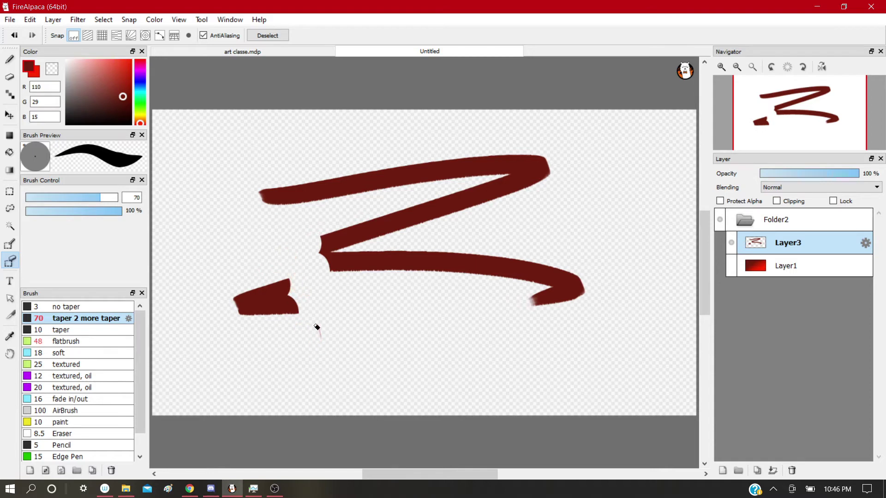
Step: Try painting with the selection pen over the detached piece, including with the transparent color, and undo the strokes
click(10, 244)
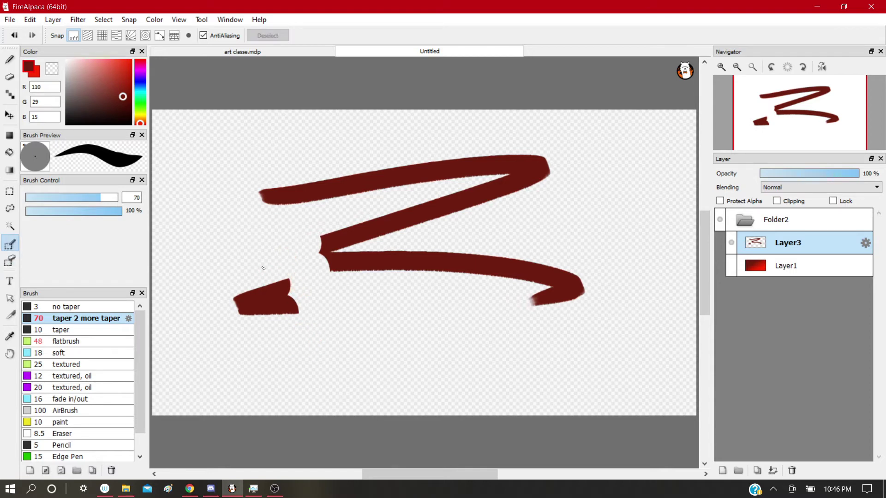
mouse_move(272, 286)
mouse_down()
mouse_move(283, 373)
mouse_move(290, 306)
mouse_up()
click(49, 70)
mouse_move(226, 302)
mouse_down()
mouse_move(335, 331)
mouse_move(229, 296)
mouse_move(359, 325)
mouse_move(240, 312)
mouse_move(292, 317)
mouse_move(349, 296)
mouse_move(295, 280)
mouse_move(220, 277)
mouse_move(239, 255)
mouse_move(283, 396)
mouse_move(267, 380)
mouse_move(292, 385)
mouse_move(303, 401)
mouse_up()
key(ctrl+z)
key(ctrl+z)
key(ctrl+z)
key(ctrl+z)
key(ctrl+z)
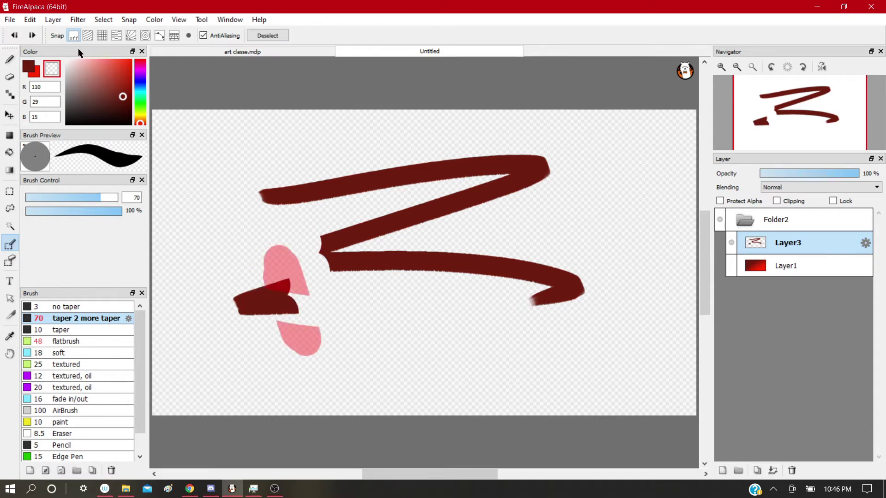
Step: Try erasing a wide band through the middle of the zigzag with the eraser at size 354, and undo it
click(10, 59)
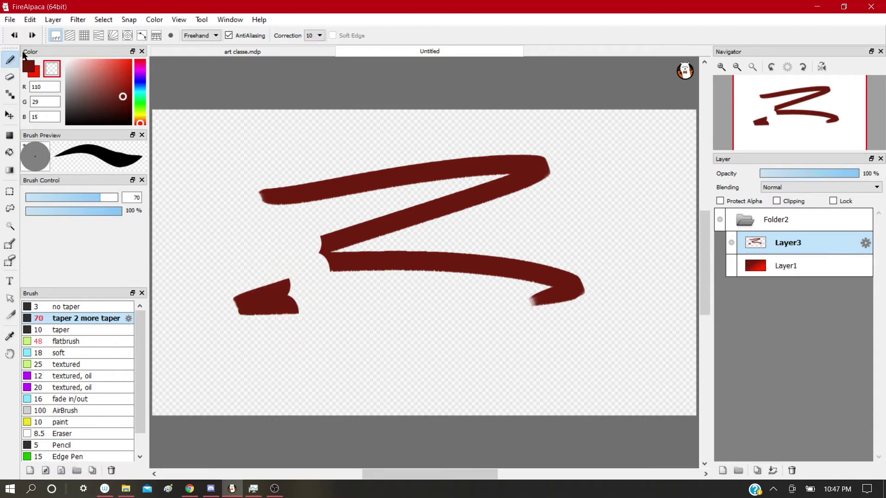
click(9, 77)
mouse_move(366, 122)
mouse_down()
mouse_move(422, 212)
mouse_move(457, 319)
mouse_up()
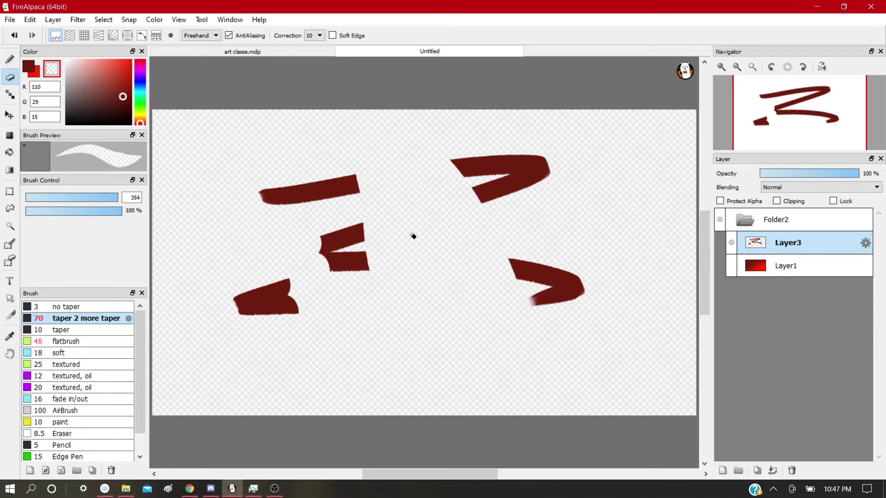
key(ctrl+z)
Step: Set the eraser size to 36 and erase thin slanted lines across the zigzag's middle
drag(115, 197, 83, 197)
drag(376, 143, 427, 286)
drag(406, 164, 434, 274)
key(ctrl+z)
key(ctrl+z)
drag(392, 161, 452, 312)
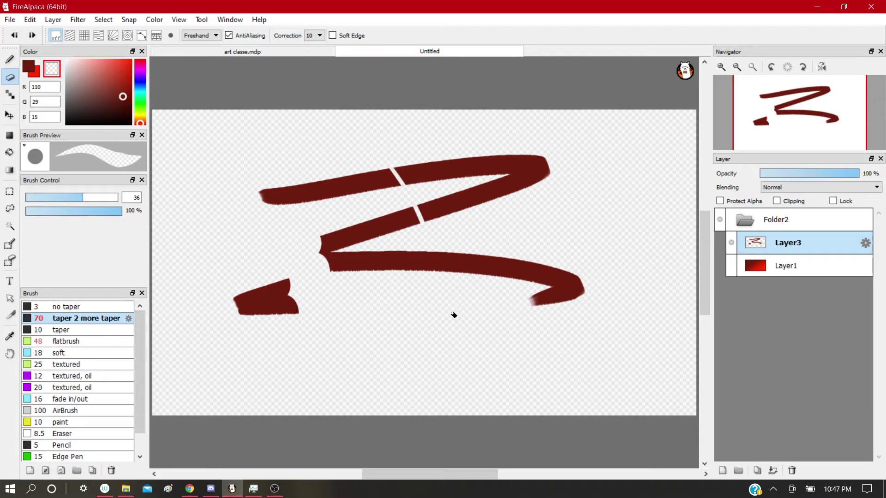
drag(427, 157, 454, 277)
Step: Try erasing lines across the zigzag with antialiasing turned off, and undo all the eraser strokes
scroll(490, 297, up, 5)
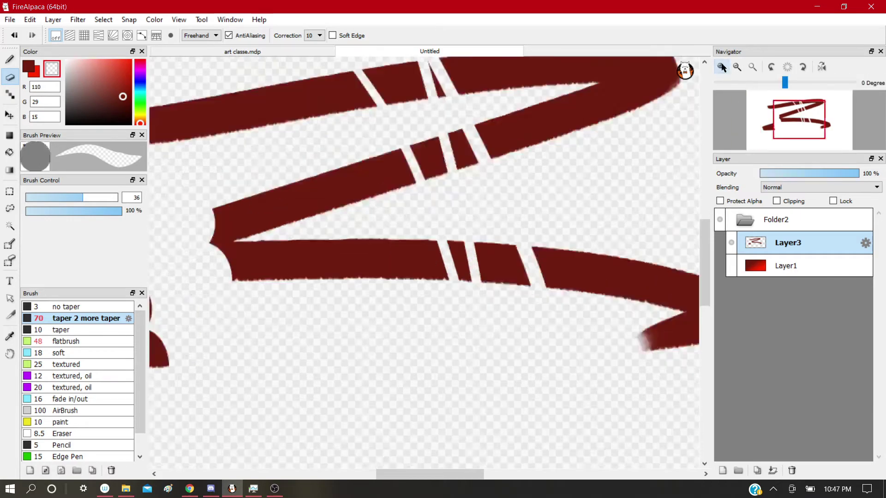
click(229, 35)
drag(342, 192, 379, 350)
drag(279, 197, 334, 342)
drag(303, 241, 363, 284)
key(ctrl+z)
key(ctrl+z)
key(ctrl+z)
key(ctrl+z)
key(ctrl+z)
key(ctrl+z)
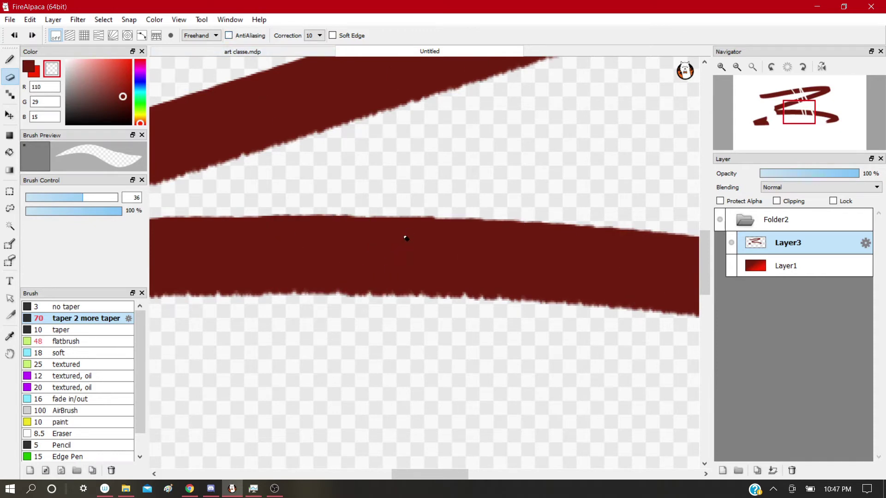
Step: Turn antialiasing back on, try a transparent brush stroke on the zigzag's lower band, and undo it
click(11, 58)
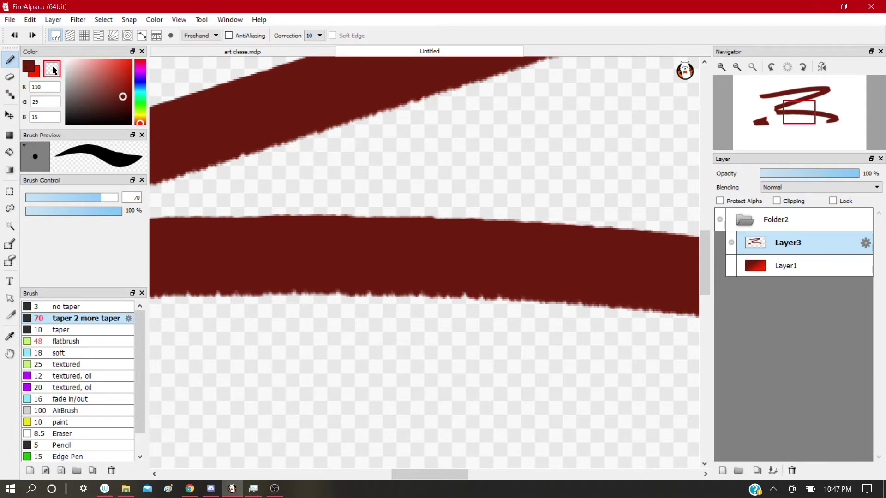
key(ctrl+y)
key(ctrl+z)
click(229, 36)
drag(313, 253, 392, 257)
key(ctrl+z)
Step: Switch to the flatbrush, try a transparent stroke along the zigzag's lower band, and undo it
click(73, 341)
mouse_move(304, 238)
mouse_down()
mouse_move(511, 268)
mouse_move(476, 245)
mouse_move(375, 268)
mouse_move(420, 267)
mouse_move(544, 298)
mouse_up()
key(ctrl+z)
click(752, 66)
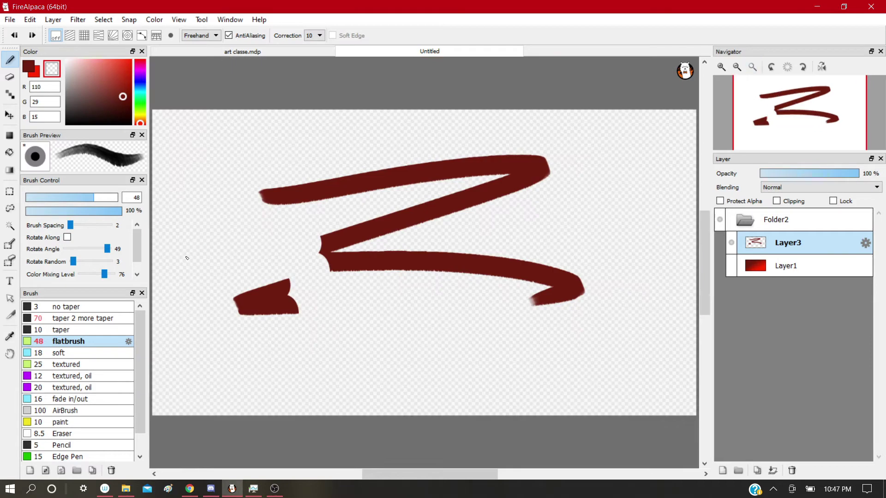
Step: Start a text object below the zigzag with the Text tool and cancel it
click(10, 281)
click(387, 358)
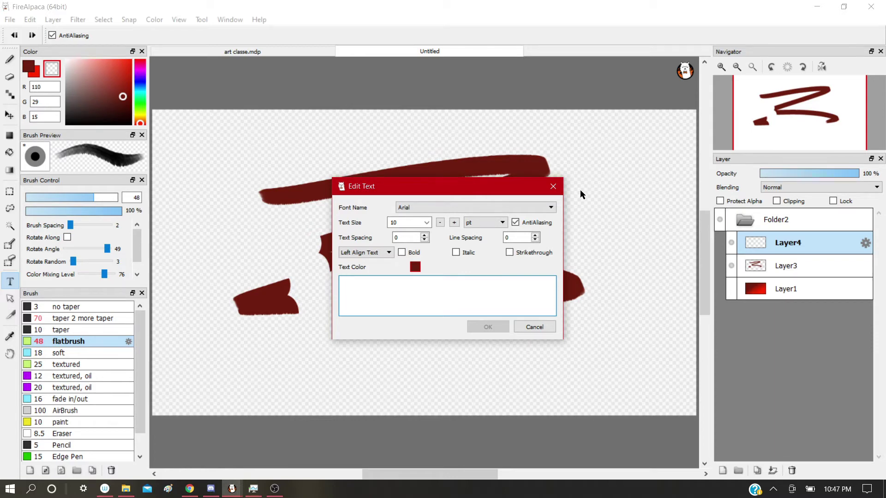
click(553, 186)
click(10, 298)
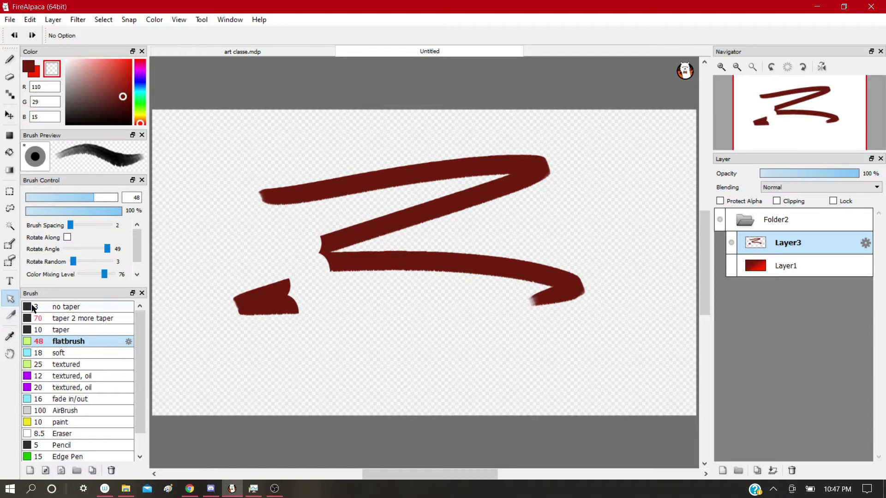
click(12, 316)
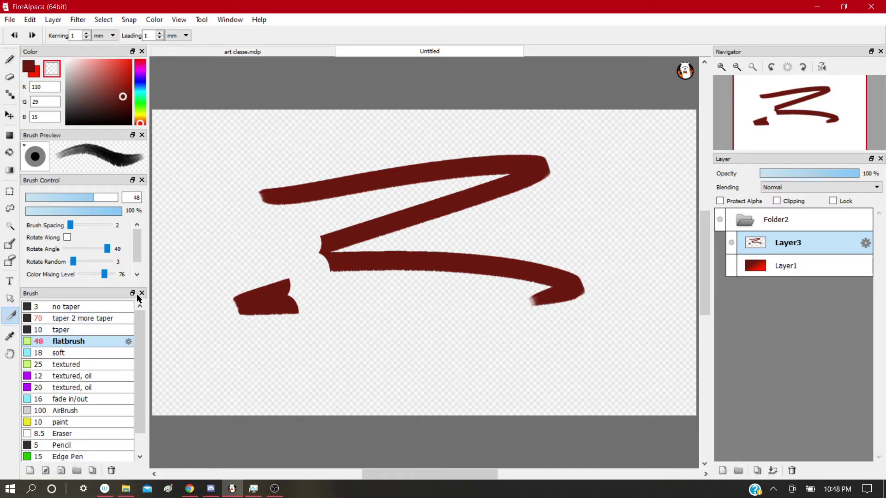
click(8, 341)
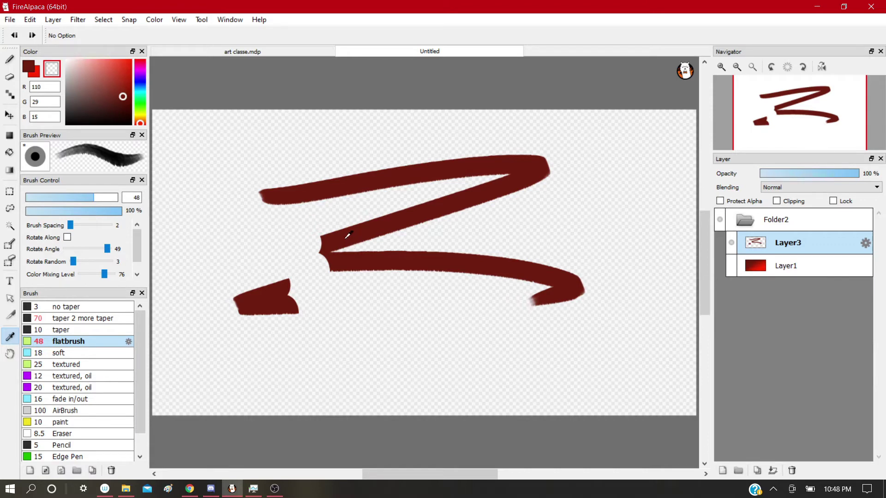
click(9, 60)
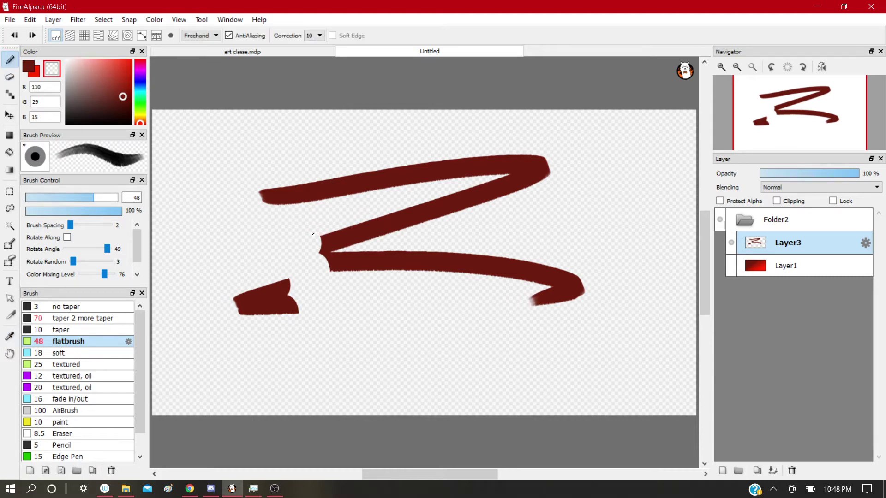
click(10, 354)
mouse_move(351, 199)
mouse_down()
mouse_move(533, 206)
mouse_move(350, 194)
mouse_up()
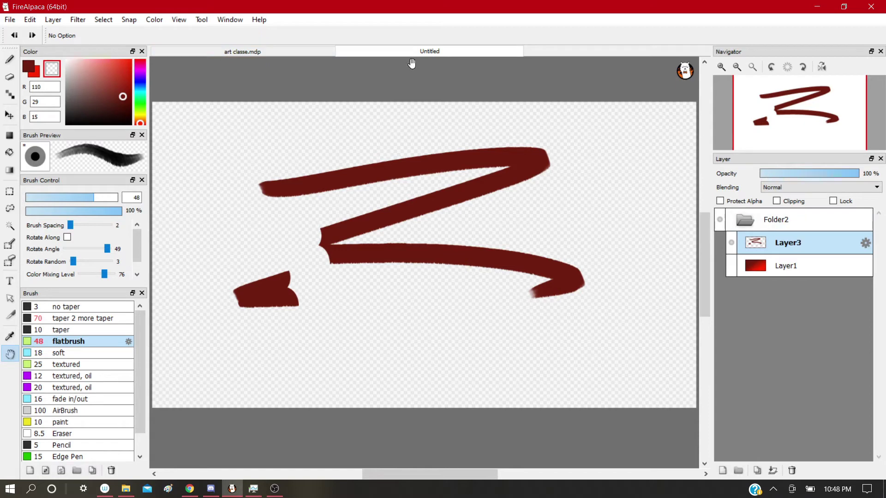
Step: Undo the corner piece's move and clear the selection around the zigzag's left corner
click(9, 77)
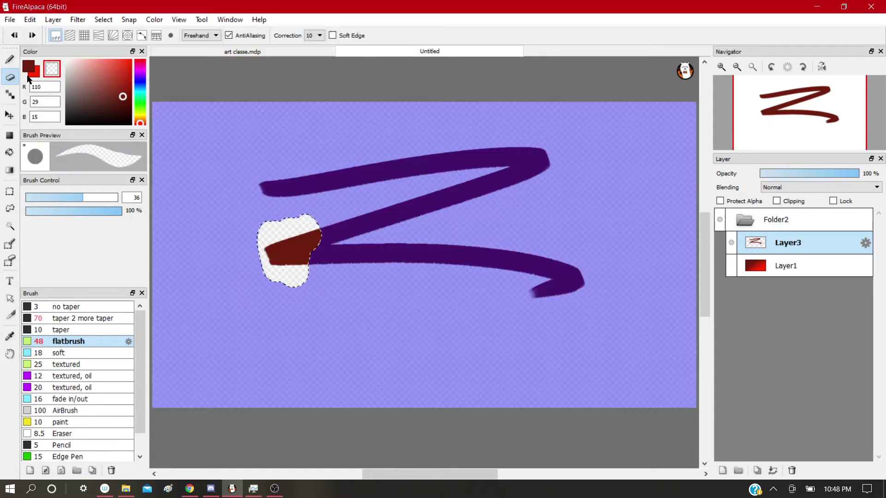
click(103, 19)
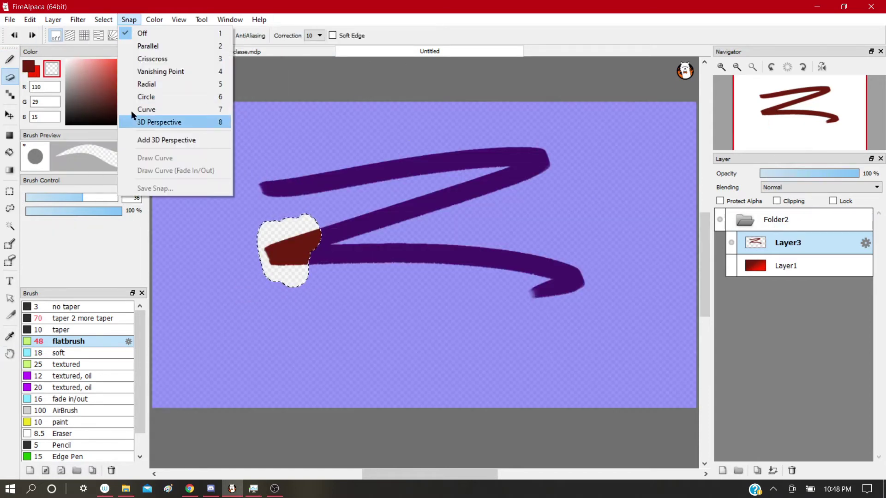
click(123, 46)
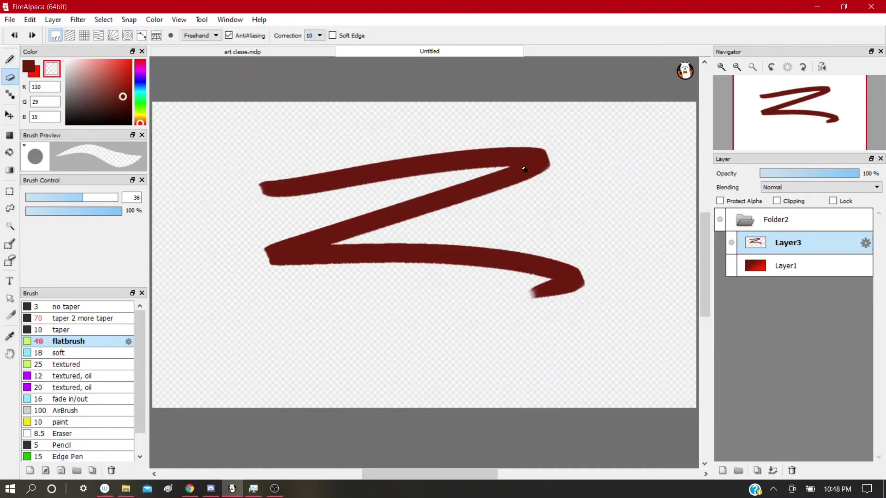
Step: Set the eraser size to 380 and erase the entire zigzag from Layer3
mouse_move(309, 171)
mouse_down()
mouse_move(279, 135)
mouse_move(174, 226)
mouse_up()
drag(83, 198, 121, 201)
mouse_move(295, 198)
mouse_down()
mouse_move(272, 261)
mouse_move(587, 304)
mouse_up()
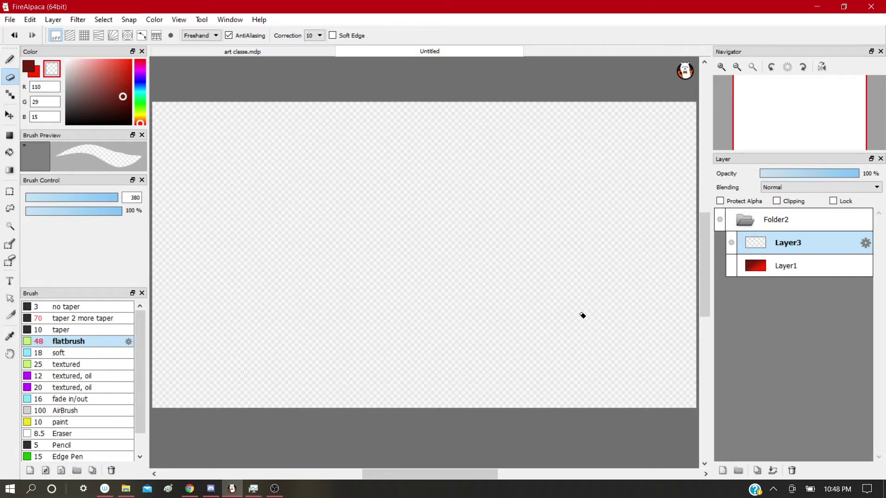
Step: Return to the dark red color and paint a curly E-like stroke on Layer3 with the flatbrush at size 48
click(11, 61)
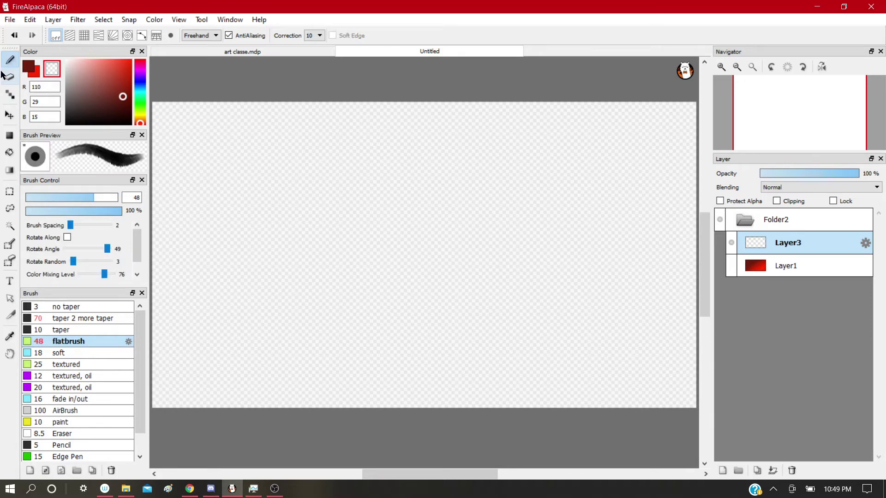
click(31, 67)
mouse_move(319, 187)
mouse_down()
mouse_move(371, 272)
mouse_move(535, 219)
mouse_up()
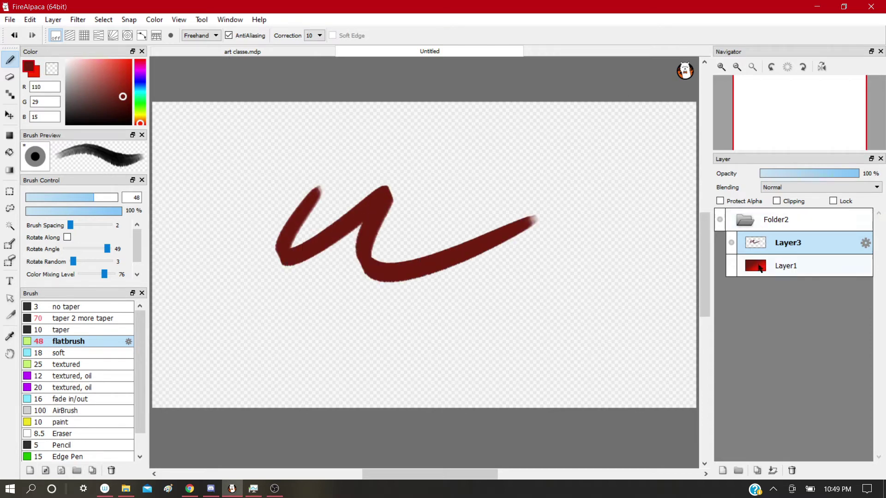
key(ctrl+z)
drag(393, 215, 358, 254)
drag(329, 302, 464, 284)
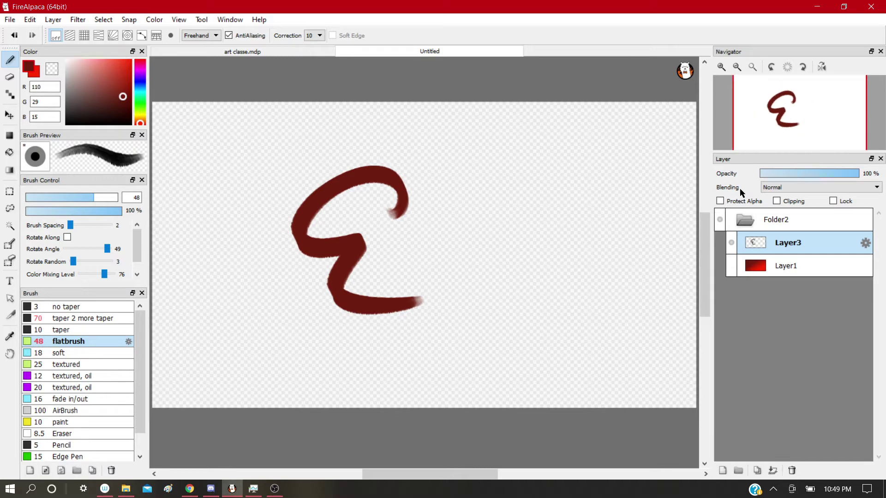
Step: Add a new layer above Layer3 and switch its Clipping option on and back off
click(722, 470)
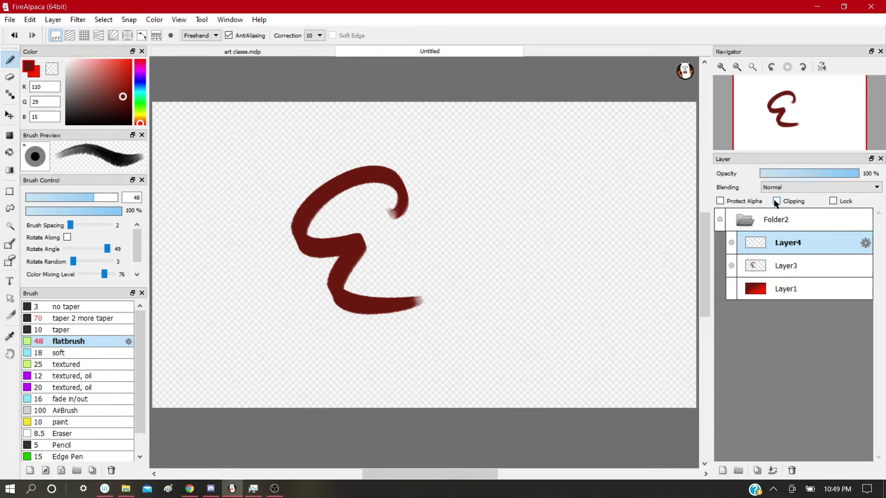
click(783, 188)
click(788, 185)
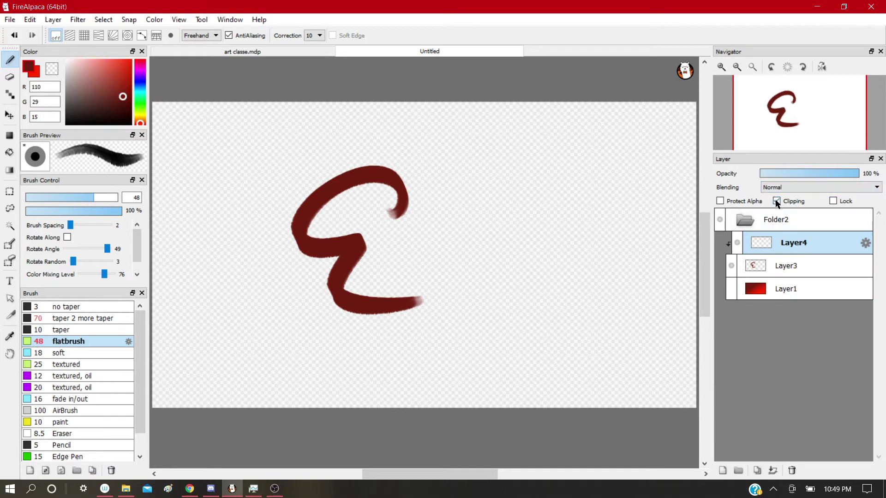
click(776, 201)
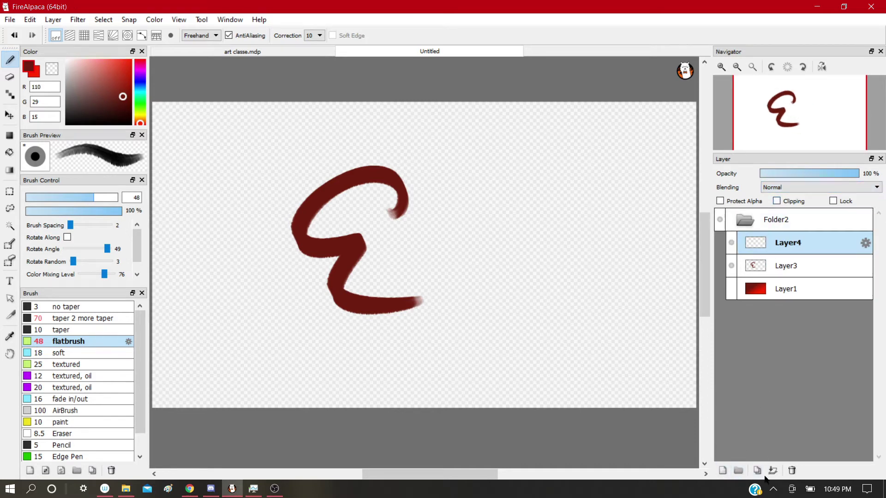
Step: Add another layer and a folder inside Folder2, and delete a duplicate made of the new folder
click(723, 470)
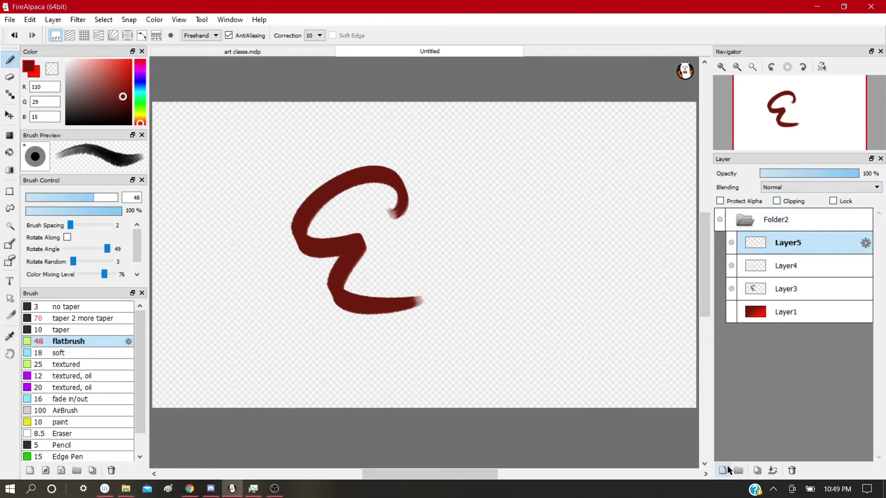
click(739, 471)
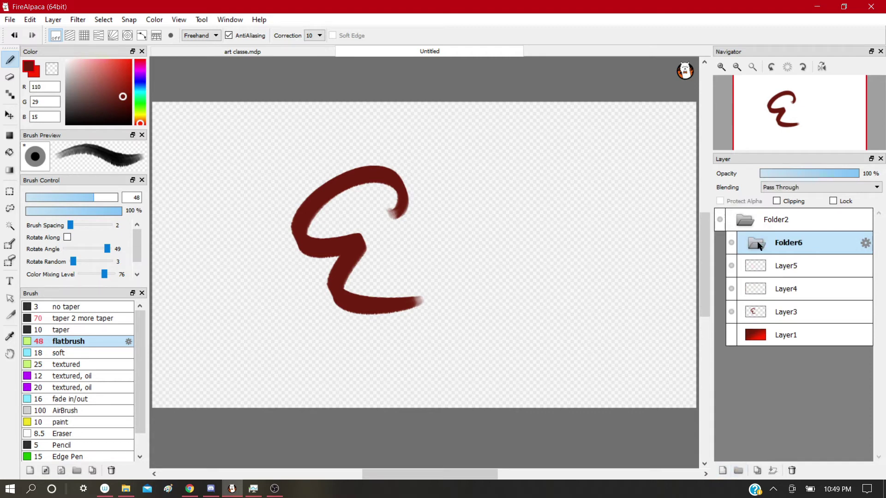
click(757, 470)
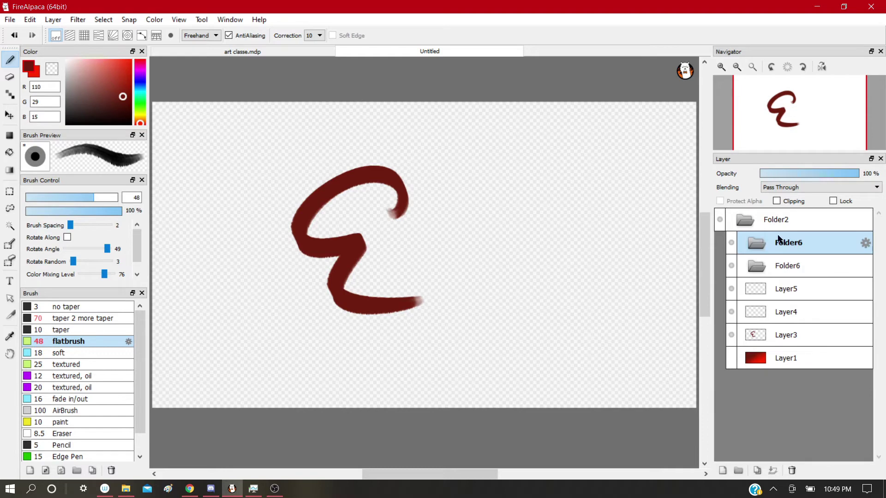
click(792, 470)
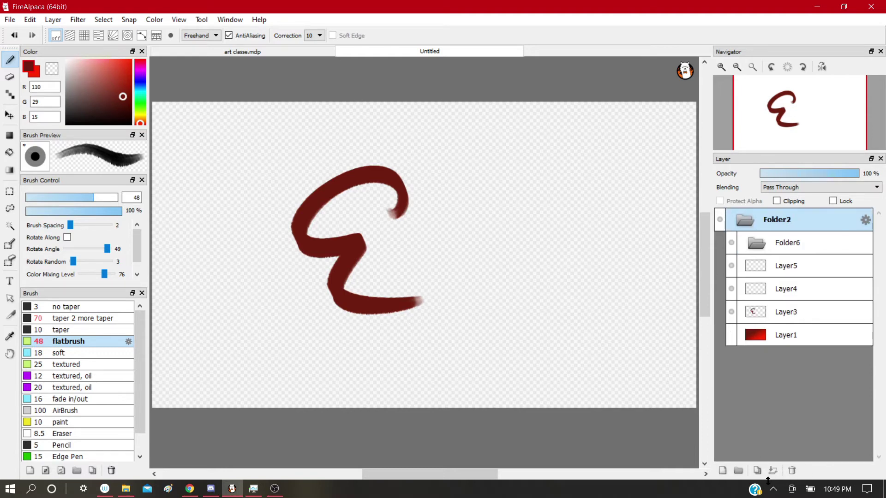
Step: Try merging Layer5 into the layer below, and undo the merge
click(783, 267)
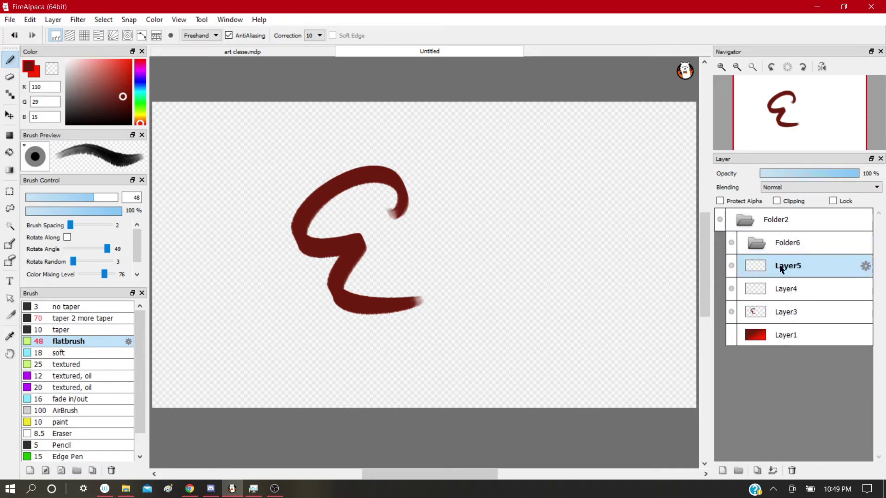
click(773, 470)
key(ctrl+z)
Step: Hide Layer3, show it again, and make Layer4 the active layer
click(755, 312)
click(733, 310)
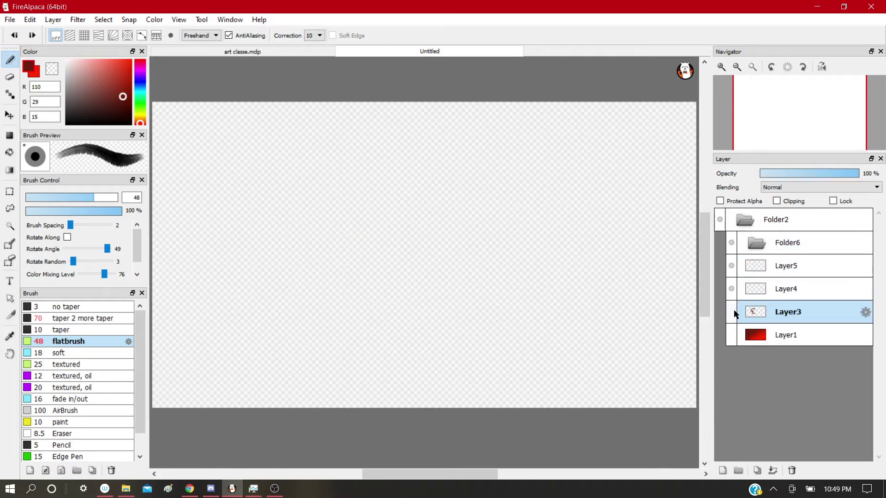
click(732, 312)
click(795, 291)
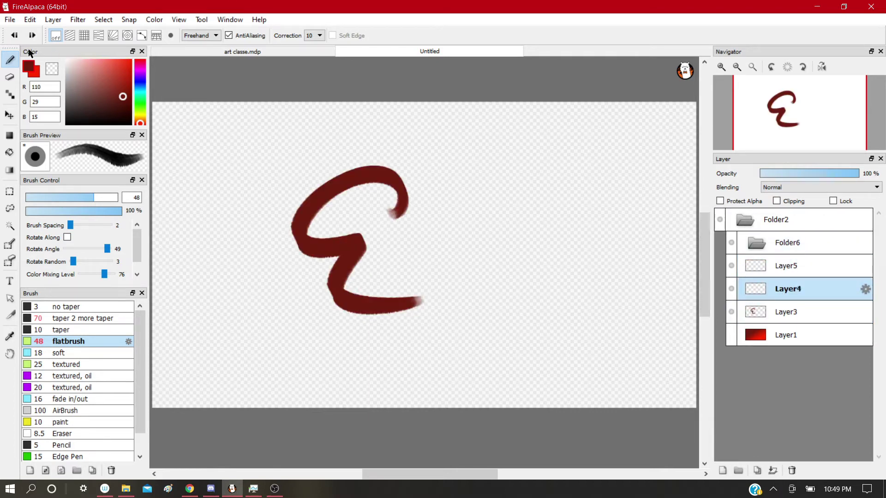
Step: Paint a dark red 3-shaped stroke beside the E on Layer4, and hide and show Layer4 and Layer3 in turn
mouse_move(423, 264)
mouse_down()
mouse_move(457, 203)
mouse_move(461, 318)
mouse_up()
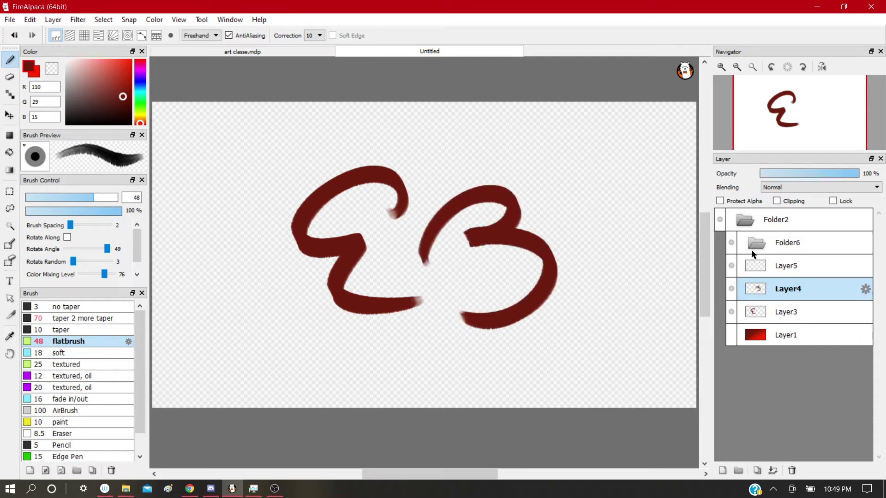
click(732, 289)
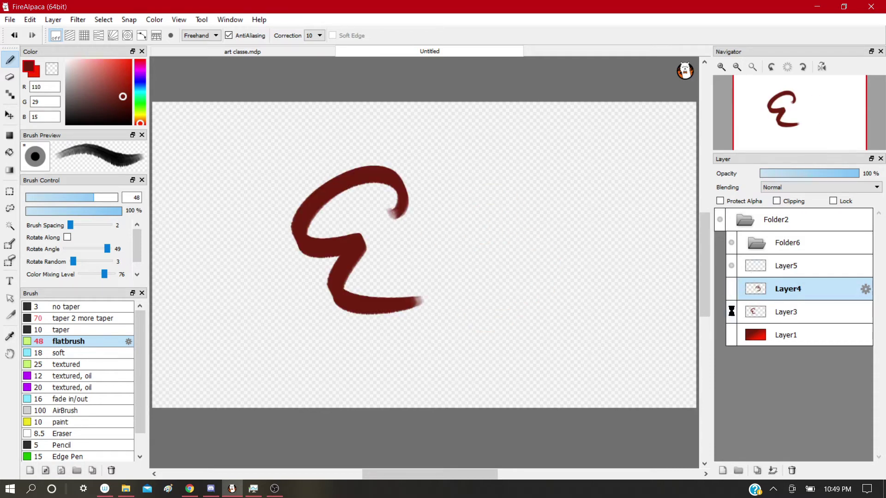
click(732, 311)
click(732, 289)
click(732, 311)
Step: Merge Layer4 into Layer3, and toggle the merged layer's visibility off and on
click(773, 470)
click(731, 289)
click(731, 289)
Step: Delete the red gradient Layer1 and the empty Folder6
click(780, 313)
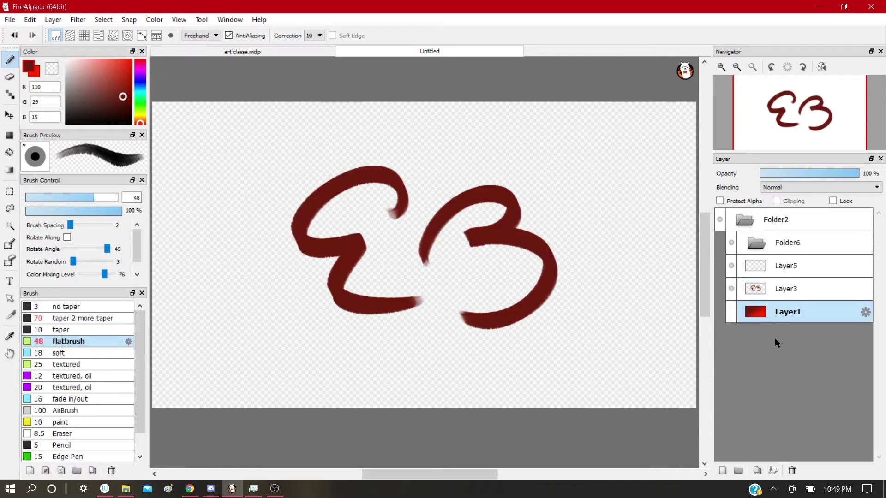
click(792, 471)
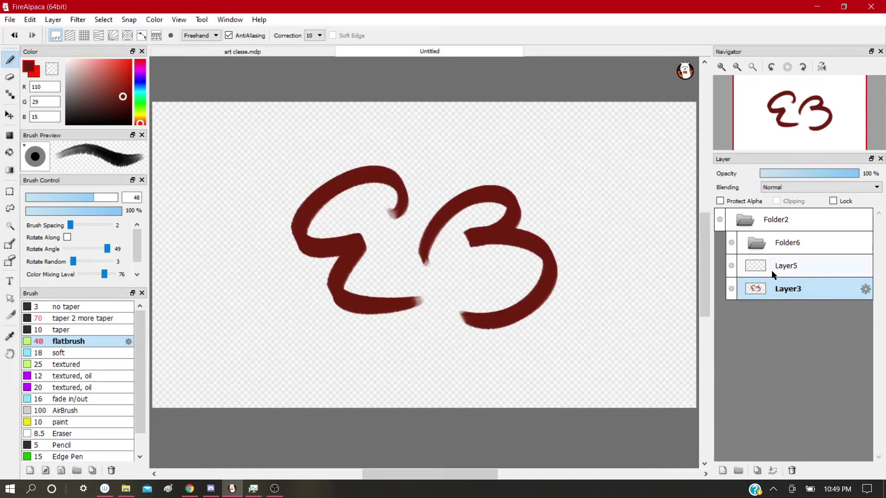
click(773, 243)
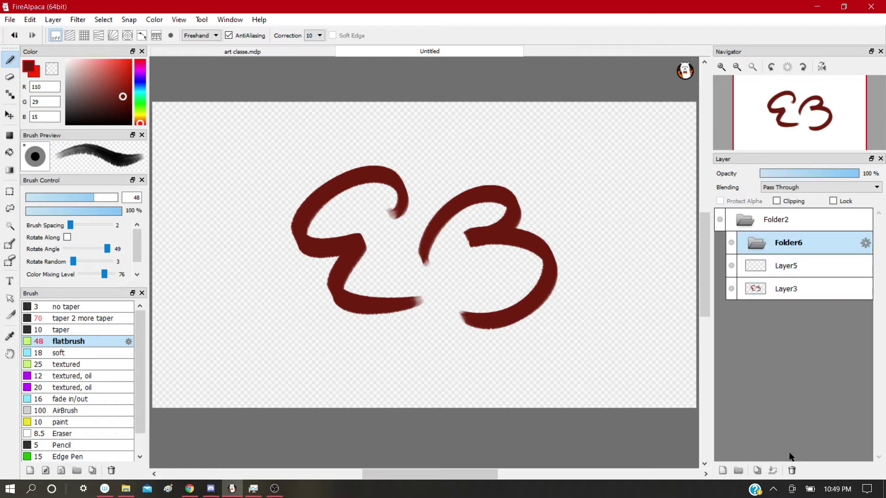
click(792, 471)
Step: With Layer5 active, switch its Protect Alpha and Lock options on and back off
click(785, 249)
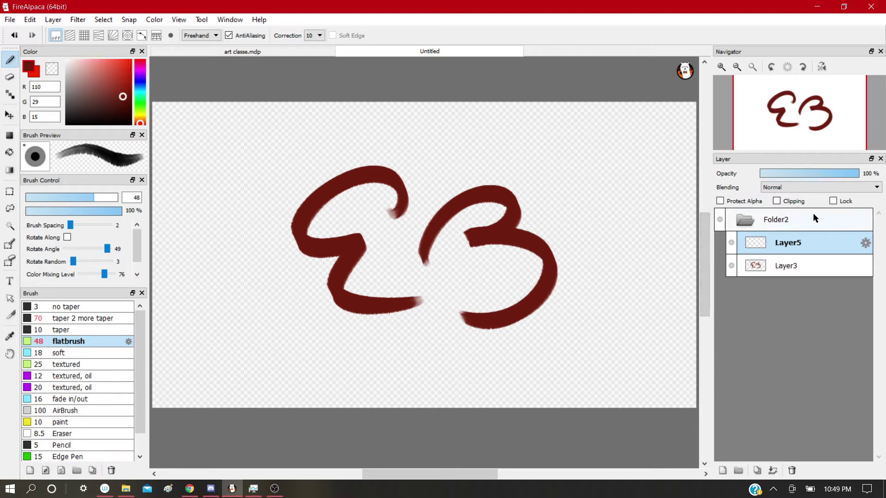
click(720, 201)
click(721, 202)
click(833, 202)
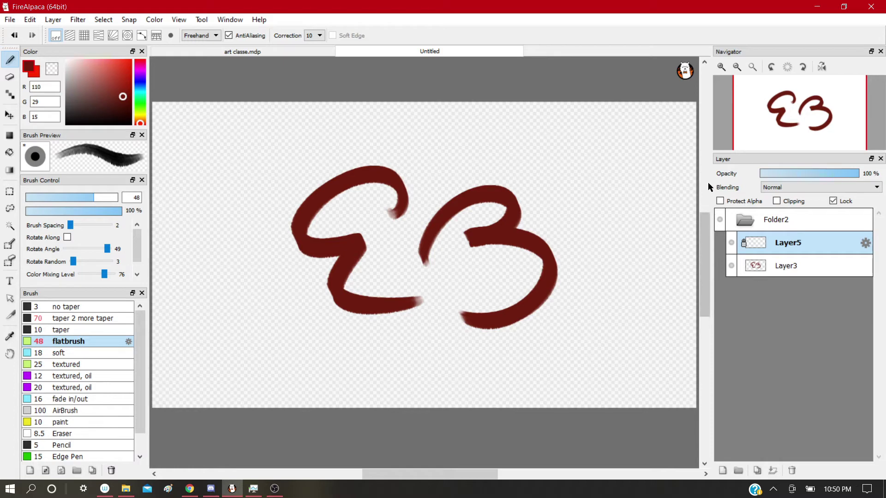
click(832, 201)
Step: Turn on Clipping for Layer5 and paint light red (229, 115, 95) bands across the E-shaped stroke
click(777, 201)
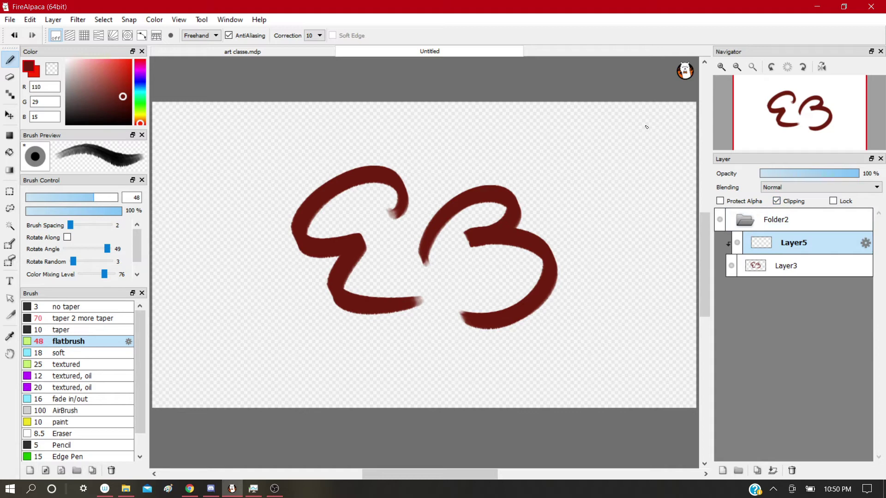
drag(92, 59, 104, 66)
click(318, 199)
click(355, 242)
click(390, 305)
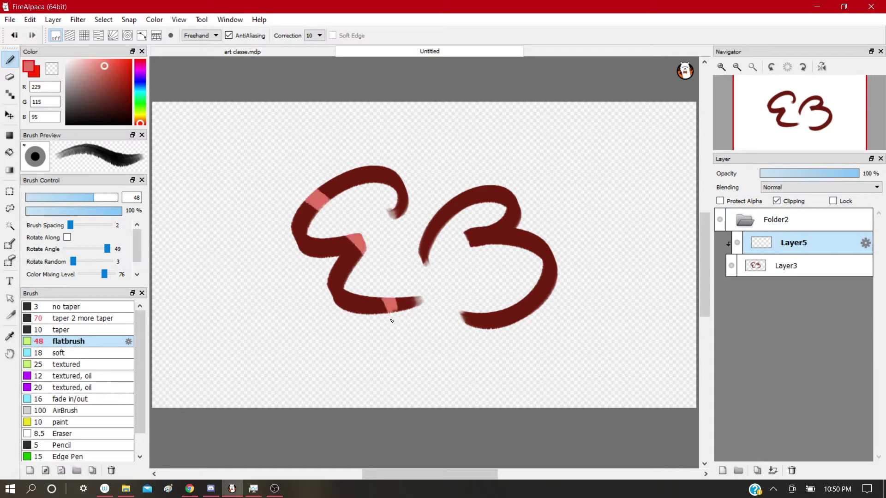
click(361, 305)
Step: Clear Layer5 and paint dark red (81, 16, 5) shading along the E-shaped stroke
key(Delete)
mouse_move(115, 80)
mouse_down()
mouse_move(122, 99)
mouse_move(141, 106)
mouse_up()
drag(358, 255, 330, 279)
drag(399, 216, 405, 189)
key(ctrl+z)
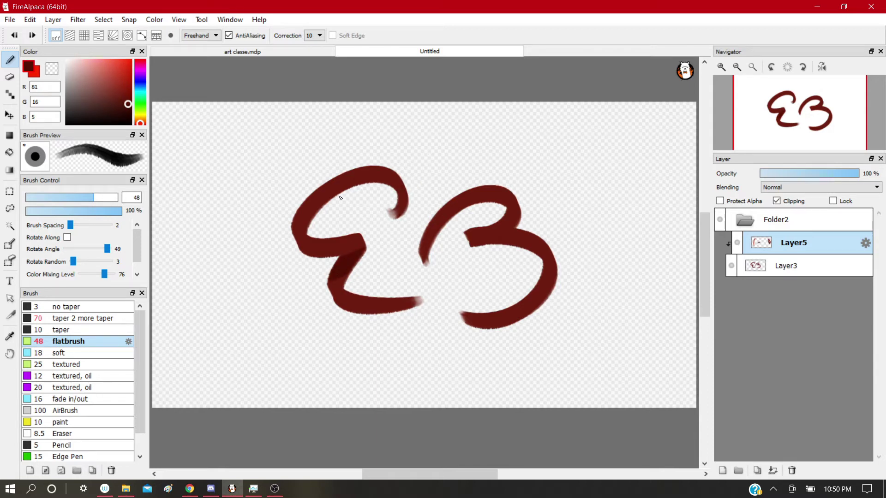
mouse_move(312, 234)
mouse_down()
mouse_move(355, 180)
mouse_move(380, 182)
mouse_up()
drag(308, 222, 383, 186)
mouse_move(353, 290)
mouse_down()
mouse_move(382, 306)
mouse_move(415, 306)
mouse_up()
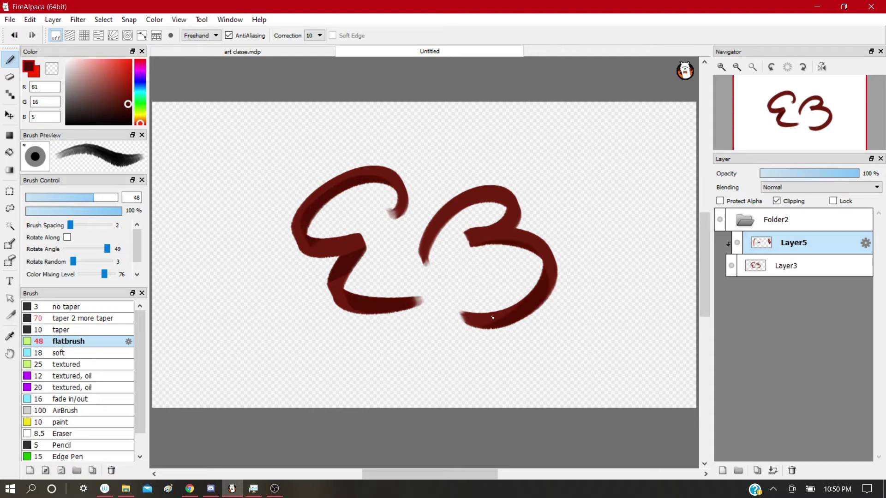
Step: Undo the dark shading on Layer5, try other dark red strokes over both letters, and undo those too
key(ctrl+z)
key(ctrl+z)
key(ctrl+z)
key(ctrl+z)
drag(342, 265, 420, 293)
mouse_move(392, 189)
mouse_down()
mouse_move(301, 219)
mouse_move(378, 233)
mouse_up()
mouse_move(442, 229)
mouse_down()
mouse_move(537, 303)
mouse_move(477, 316)
mouse_up()
key(ctrl+z)
key(ctrl+z)
key(ctrl+z)
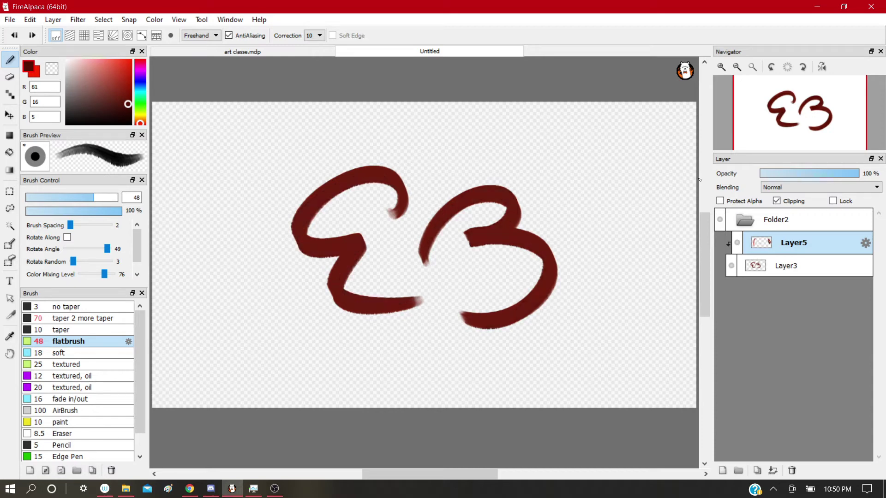
Step: Delete Layer5 and scribble dark red over both letters directly on Layer3
click(791, 471)
click(761, 244)
mouse_move(392, 194)
mouse_down()
mouse_move(296, 319)
mouse_move(516, 194)
mouse_move(497, 316)
mouse_move(530, 330)
mouse_up()
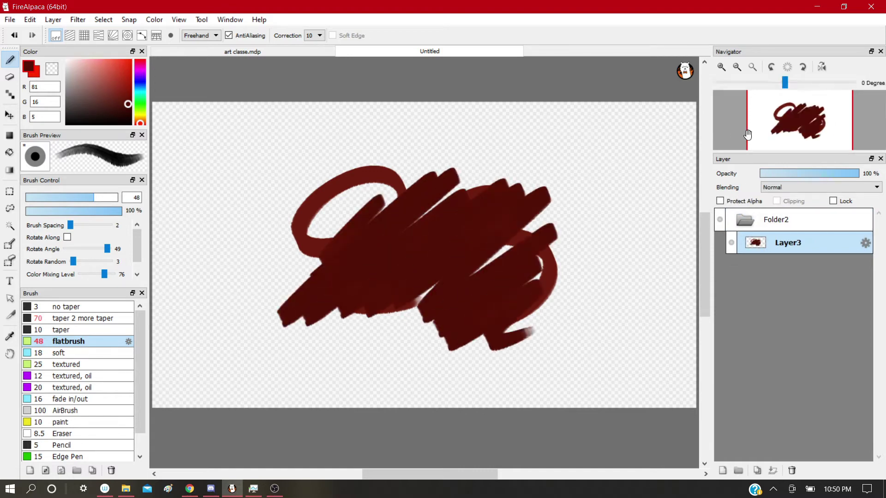
Step: Add a layer with Clipping on above Layer3, and paint light red (249, 134, 114) over the middle of the scribble
click(722, 470)
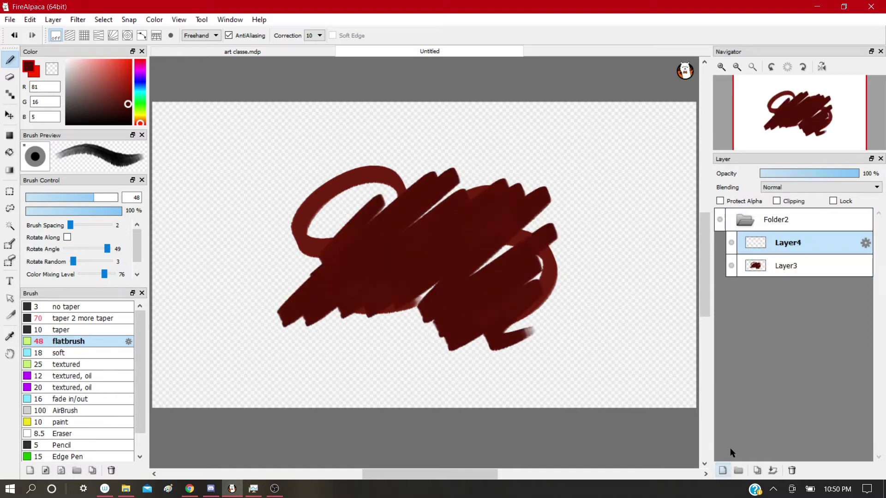
click(777, 201)
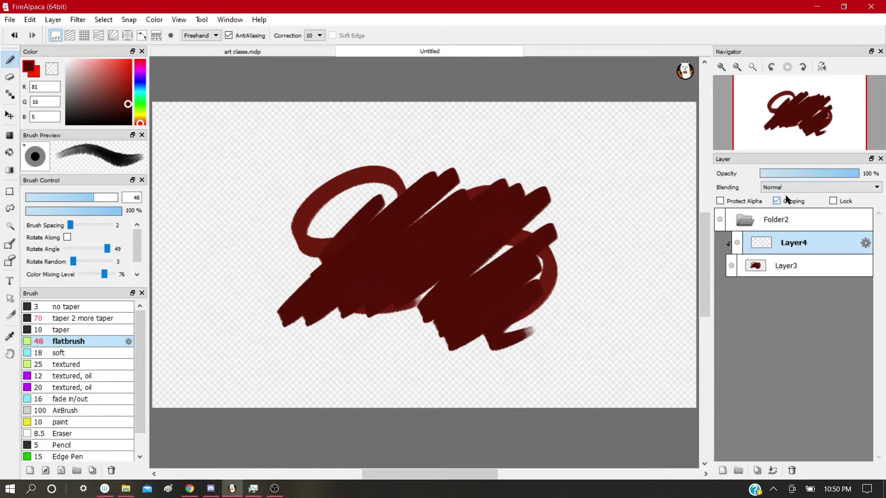
click(101, 61)
drag(351, 167, 420, 237)
mouse_move(505, 320)
mouse_down()
mouse_move(285, 204)
mouse_move(364, 278)
mouse_move(404, 206)
mouse_move(346, 272)
mouse_move(461, 249)
mouse_move(484, 281)
mouse_up()
key(ctrl+z)
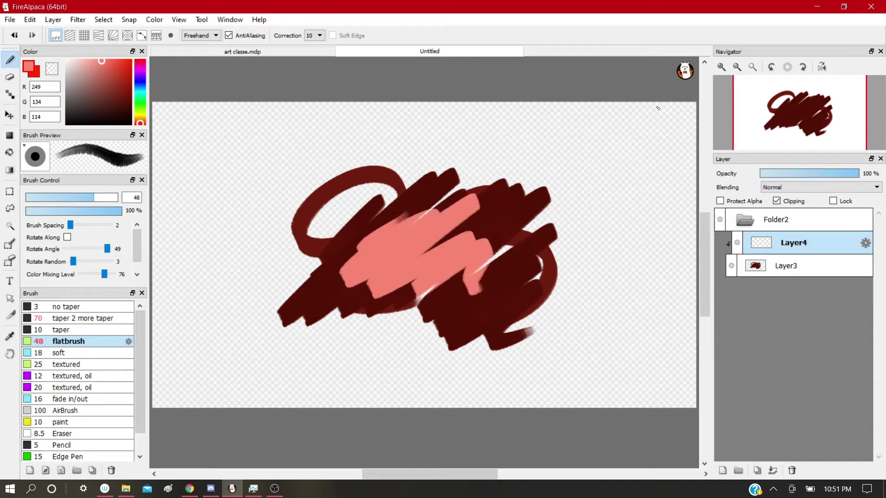
Step: Keep Layer4's blending mode at Normal and turn its Clipping option off
click(793, 187)
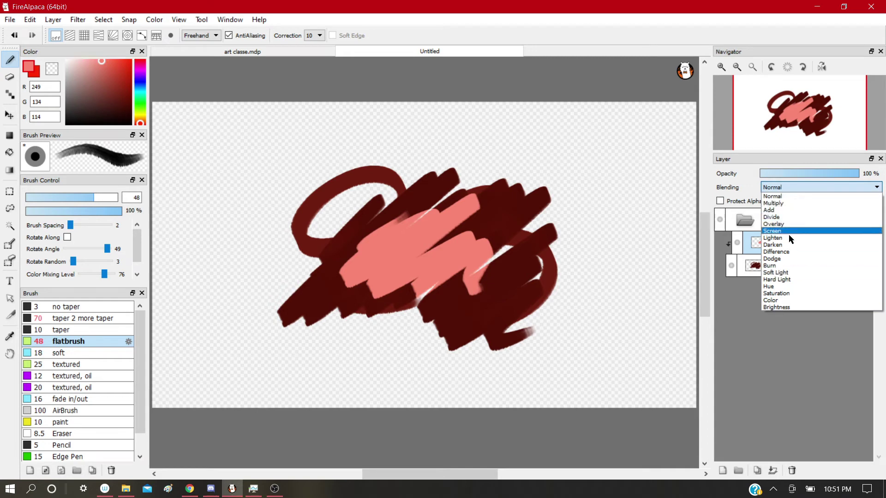
click(781, 196)
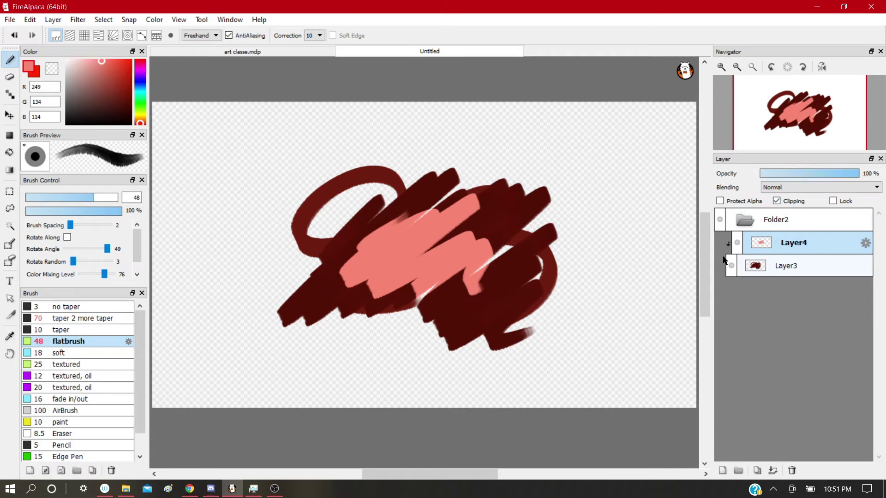
click(777, 201)
click(776, 202)
click(777, 202)
Step: Set Layer4's blending mode to Multiply and paint light red strokes across the loop, undoing the separate stroke beside it
click(796, 184)
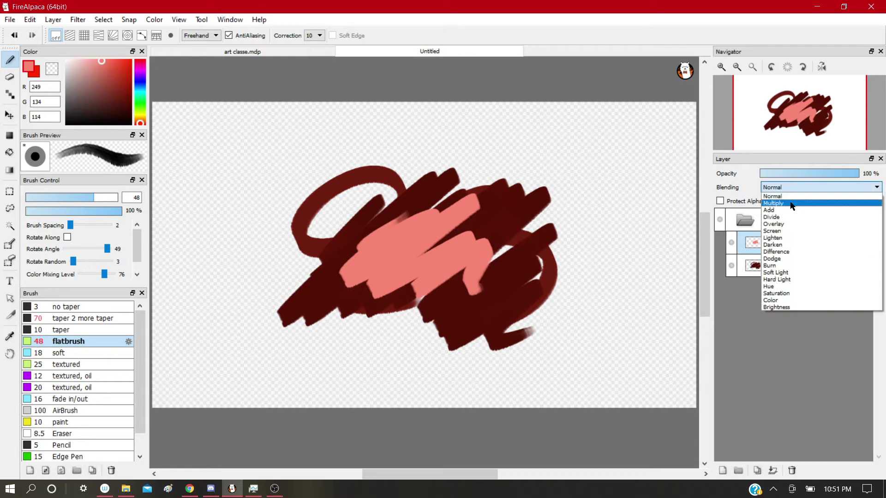
click(783, 214)
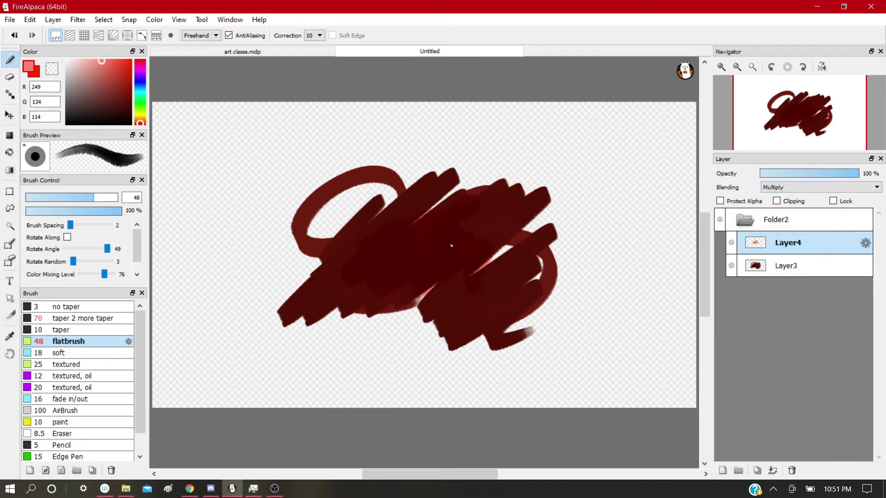
drag(390, 144, 276, 268)
drag(390, 162, 274, 295)
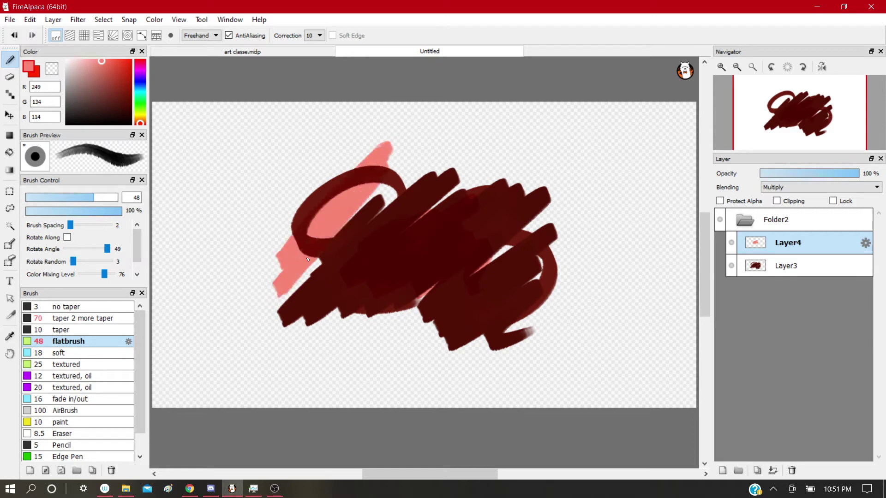
drag(210, 165, 226, 218)
drag(242, 263, 249, 271)
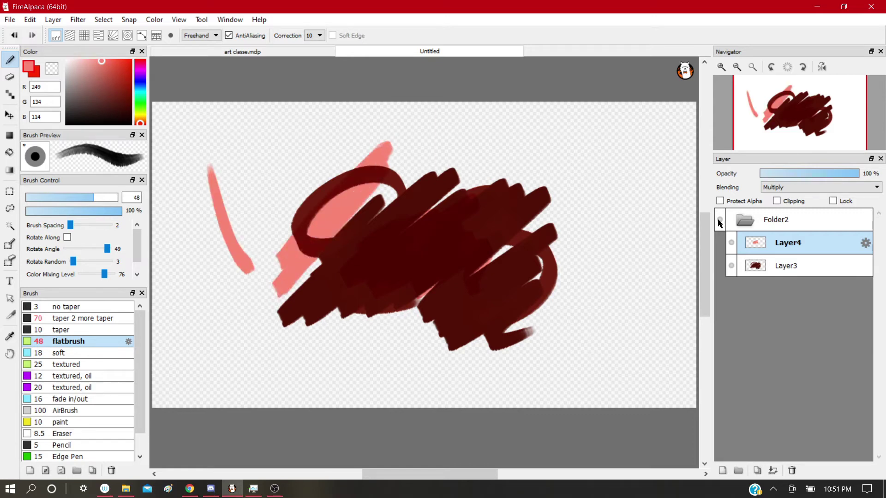
key(ctrl+z)
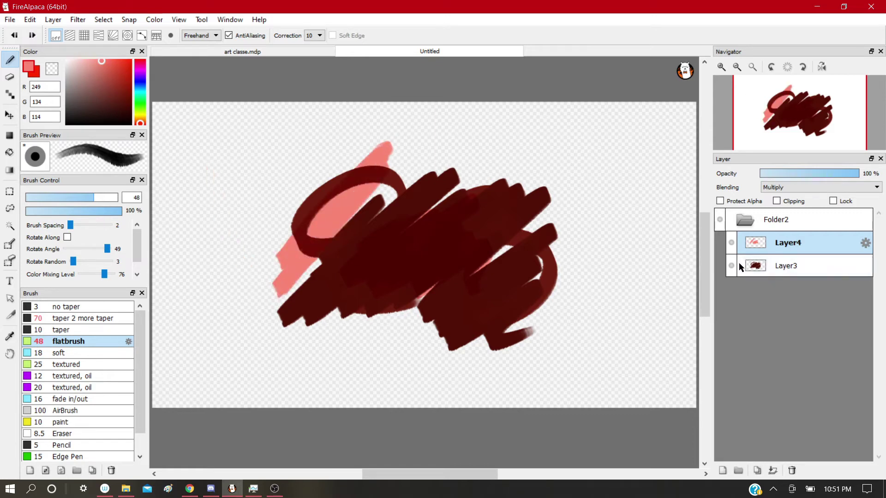
Step: Set Layer4's blending mode to Add and paint another light red stroke along the loop's outer edge
click(784, 187)
click(783, 210)
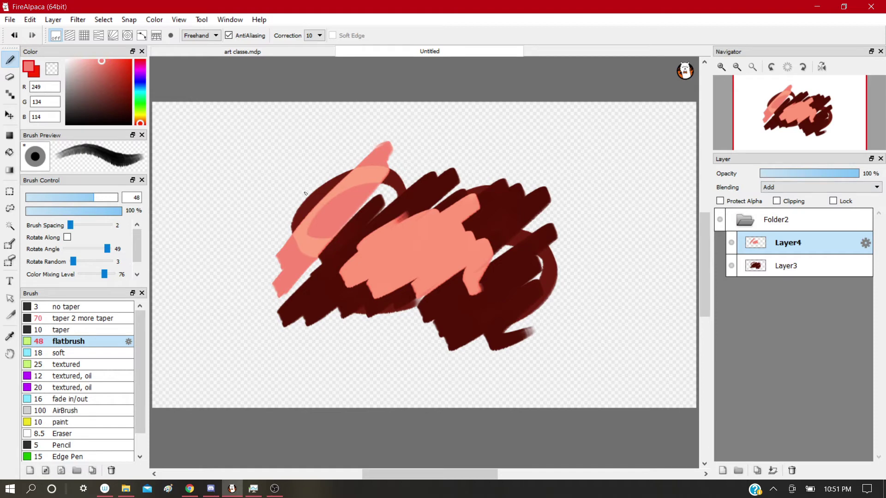
mouse_move(376, 154)
mouse_down()
mouse_move(290, 217)
mouse_move(292, 236)
mouse_move(273, 261)
mouse_up()
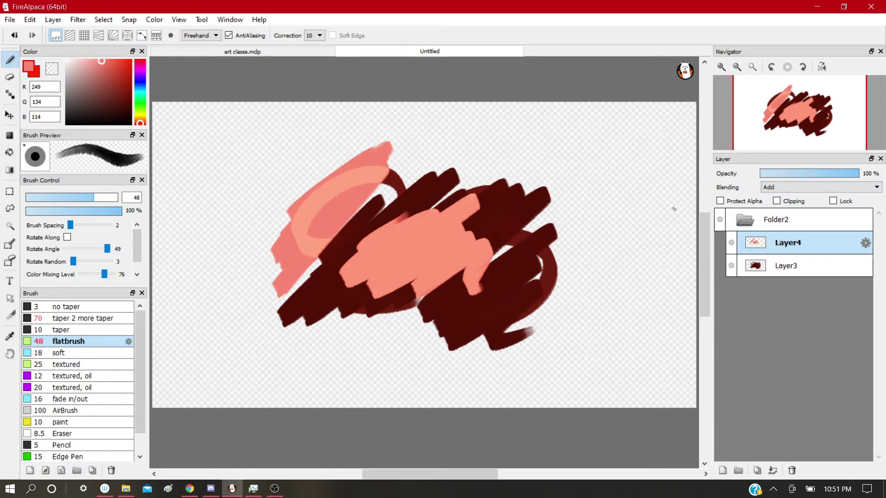
Step: Delete the scribbled Layer3, and place the empty Layer3 above Layer4 with the red ellipse, ready for brush painting
click(768, 266)
click(791, 470)
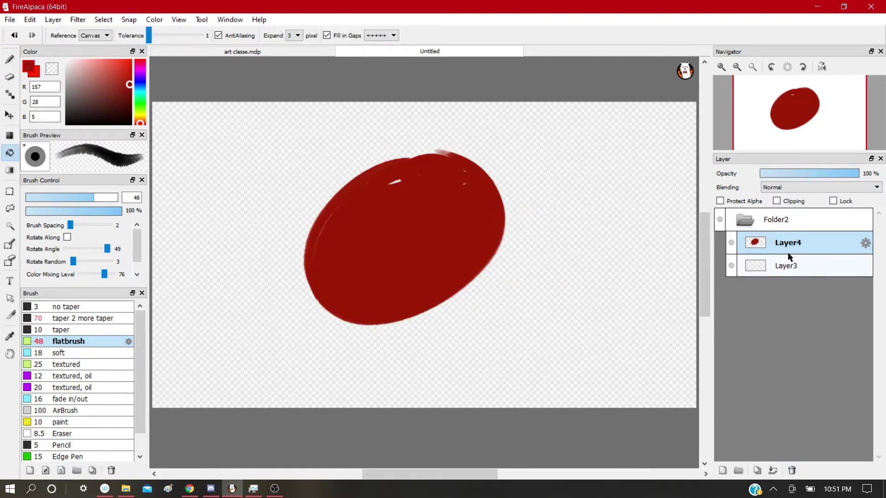
drag(768, 266, 765, 240)
key(b)
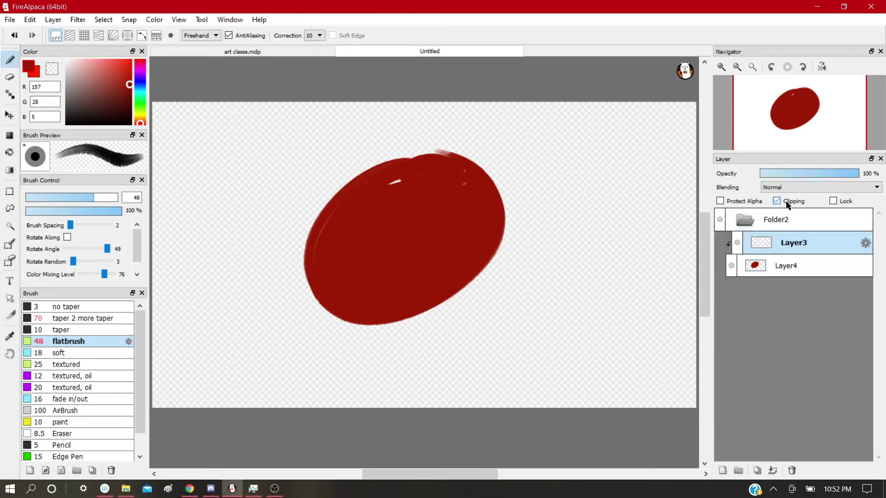
Step: Set the flatbrush size to 95 and paint a light green (132, 255, 161) diagonal stripe across the red ellipse on Layer3
click(141, 102)
click(97, 60)
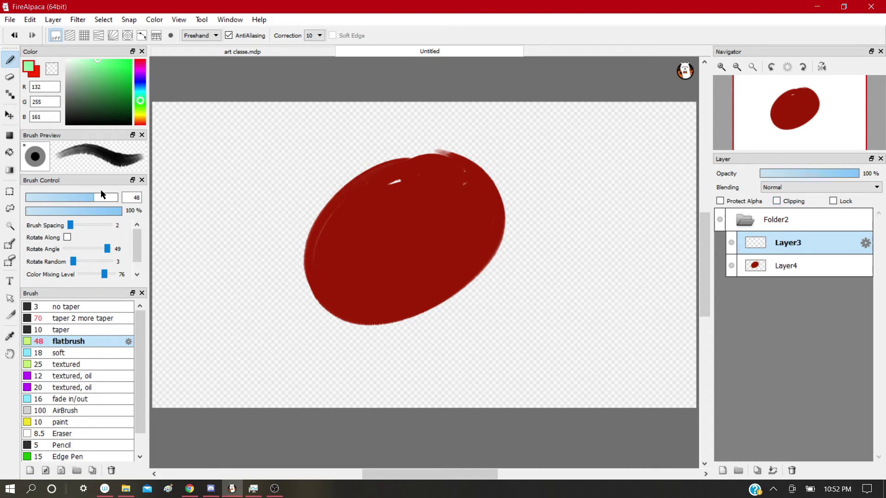
click(107, 199)
mouse_move(290, 164)
mouse_down()
mouse_move(273, 174)
mouse_move(511, 266)
mouse_move(582, 316)
mouse_up()
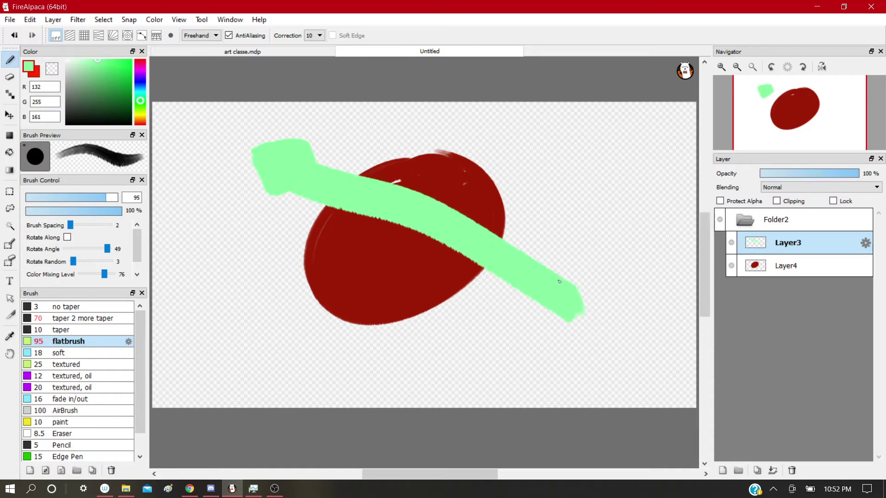
key(ctrl+z)
key(ctrl+z)
mouse_move(277, 169)
mouse_down()
mouse_move(436, 251)
mouse_move(544, 335)
mouse_up()
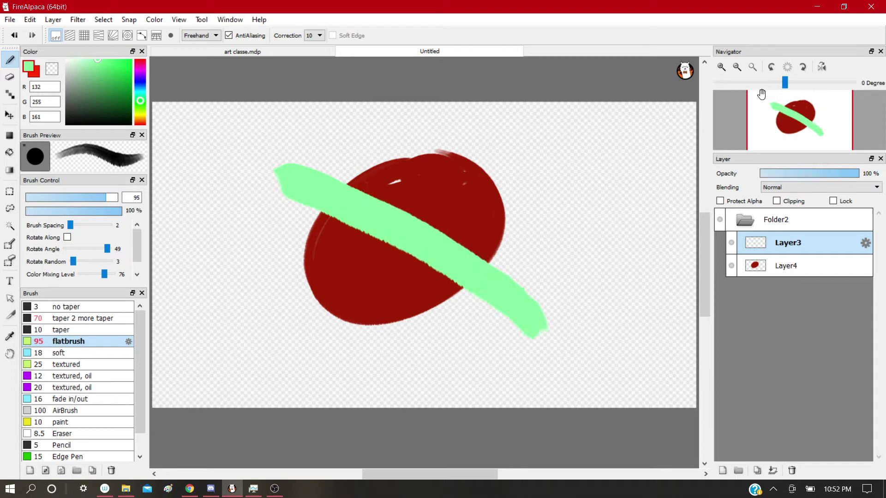
Step: Try the Multiply and Add blending modes on Layer3, and set it to Divide
click(805, 187)
click(786, 209)
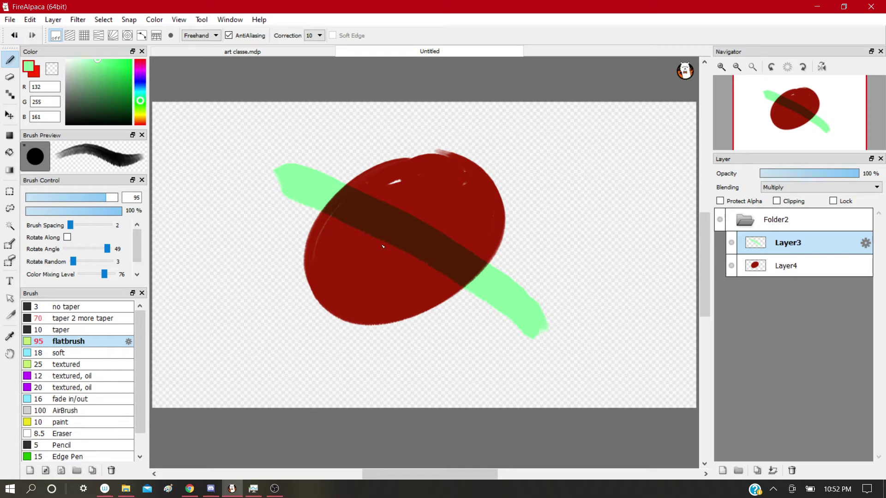
click(820, 187)
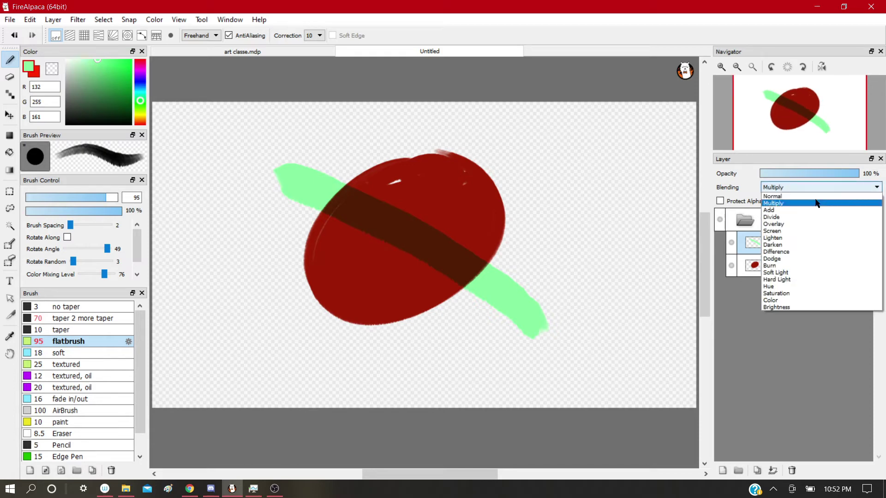
click(784, 216)
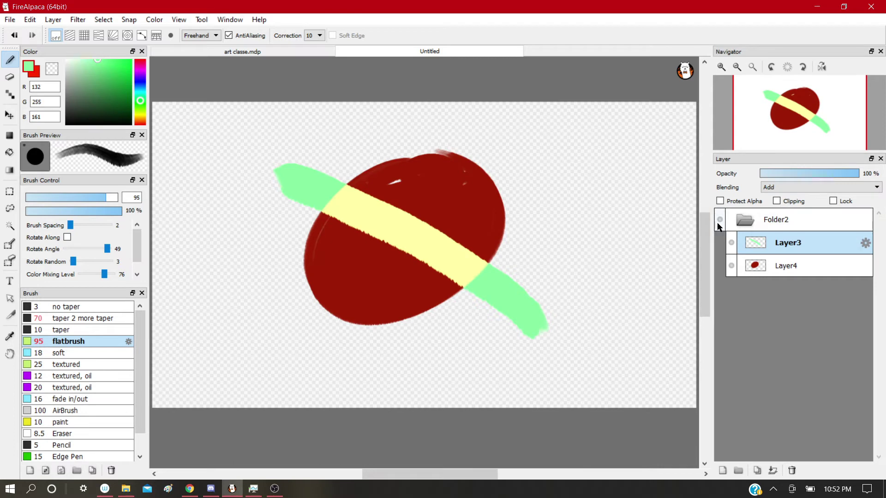
click(780, 187)
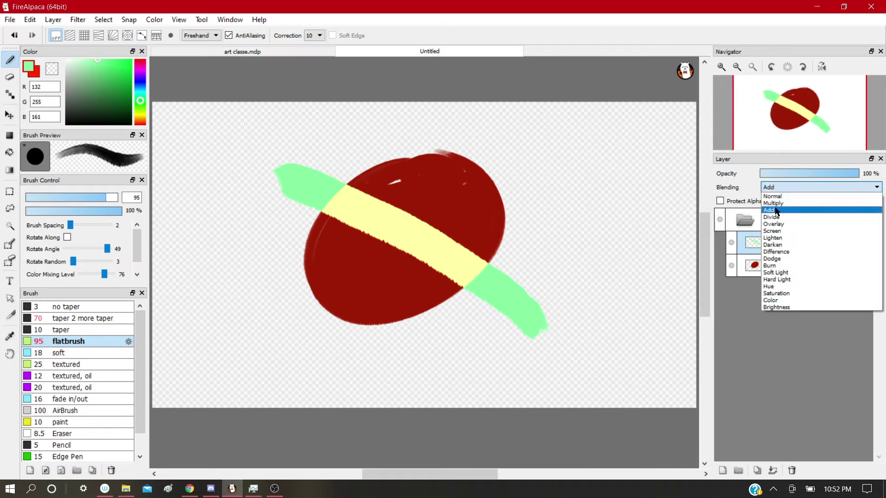
click(778, 218)
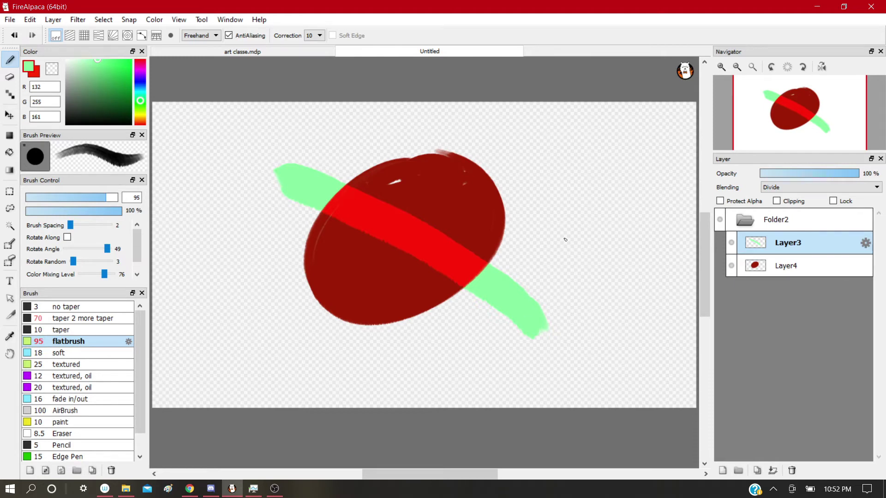
Step: Try several light yellow (255, 241, 132) strokes over the ellipse on Layer3 and undo each one
drag(141, 79, 141, 115)
mouse_move(341, 120)
mouse_down()
mouse_move(351, 139)
mouse_move(547, 247)
mouse_up()
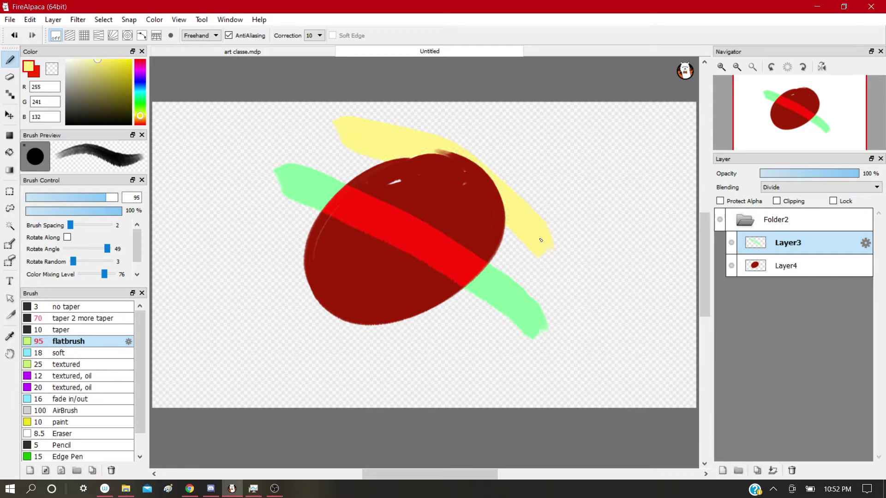
key(ctrl+z)
mouse_move(369, 148)
mouse_down()
mouse_move(522, 253)
mouse_move(517, 260)
mouse_up()
key(ctrl+z)
drag(422, 131, 353, 344)
key(ctrl+z)
drag(415, 206, 360, 300)
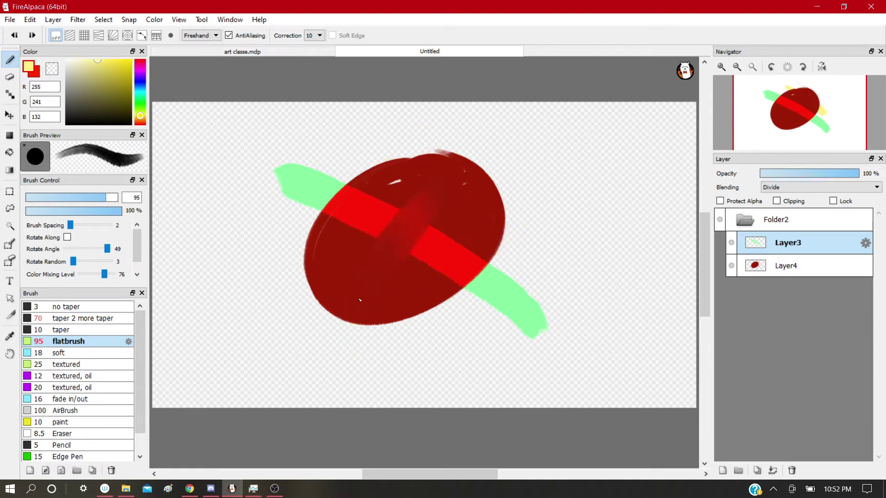
key(ctrl+z)
Step: Paint a yellow diagonal stripe across the ellipse's upper part and a blue (4, 0, 255) stripe across its lower part
drag(343, 138, 484, 226)
key(ctrl+z)
drag(342, 137, 486, 232)
drag(140, 115, 139, 80)
drag(265, 222, 448, 322)
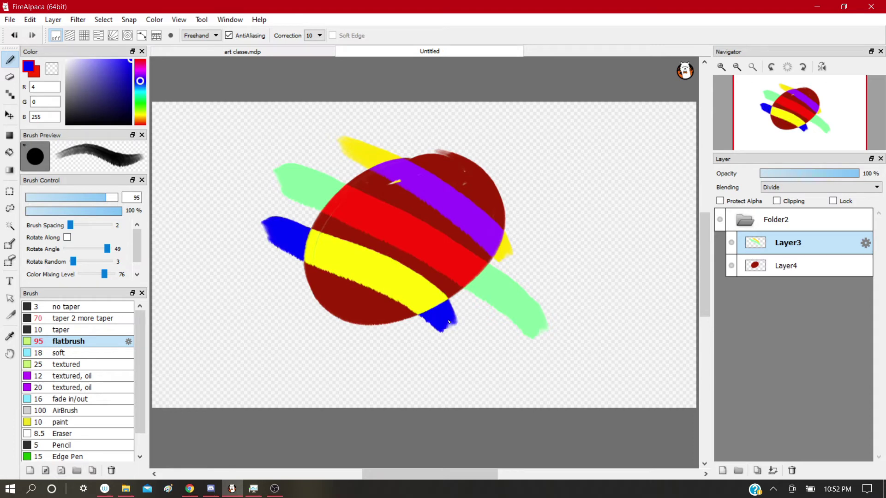
Step: Set Layer3's blending mode to Overlay
click(823, 187)
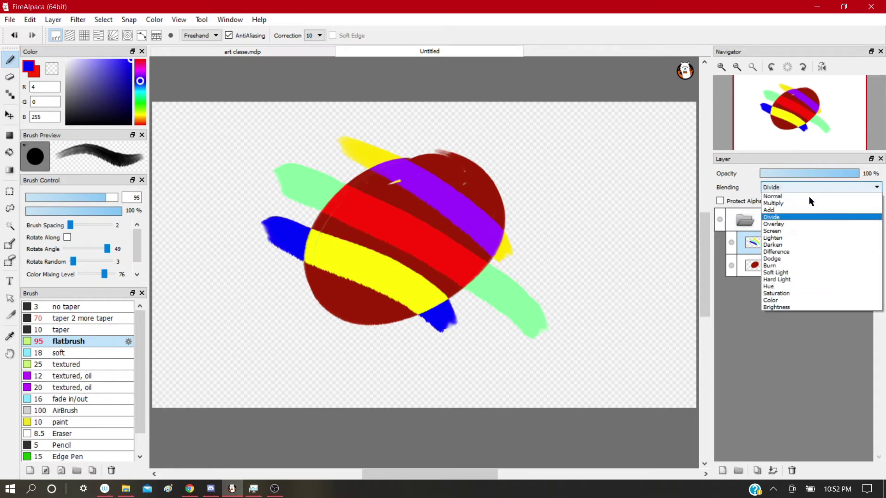
click(797, 225)
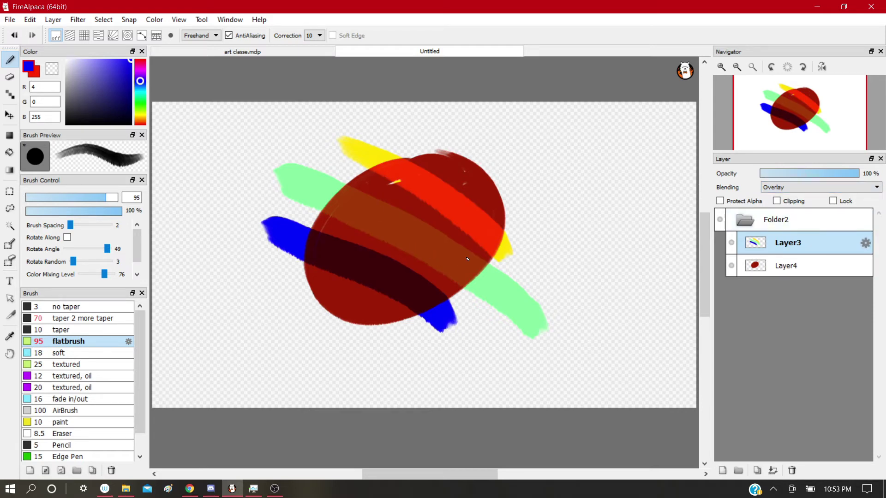
Step: Try the Screen and Lighten blending modes on Layer3, ending on Lighten
click(775, 187)
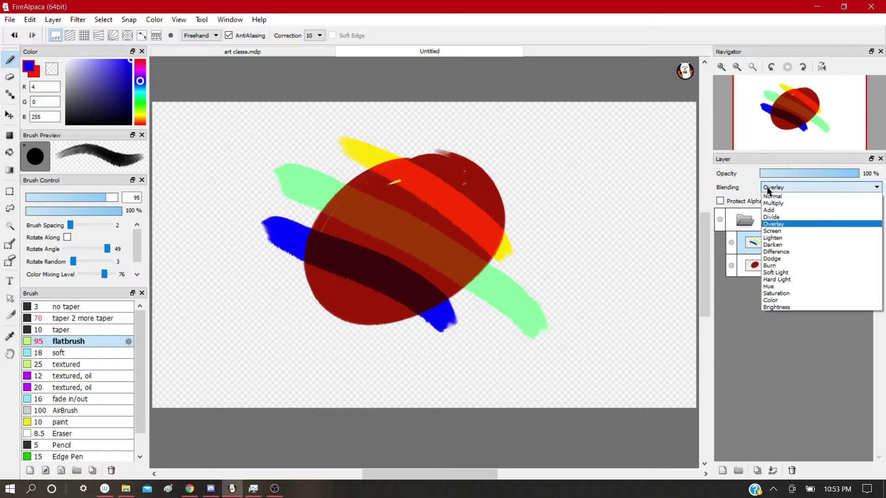
click(779, 232)
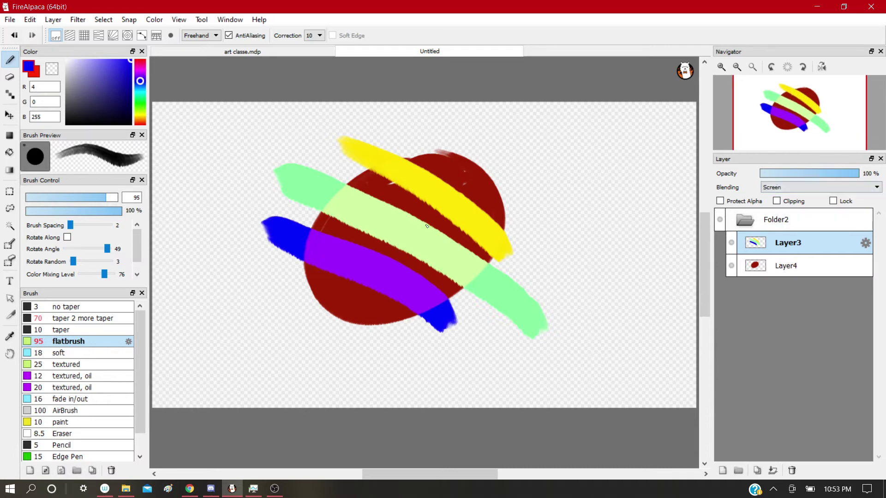
click(798, 188)
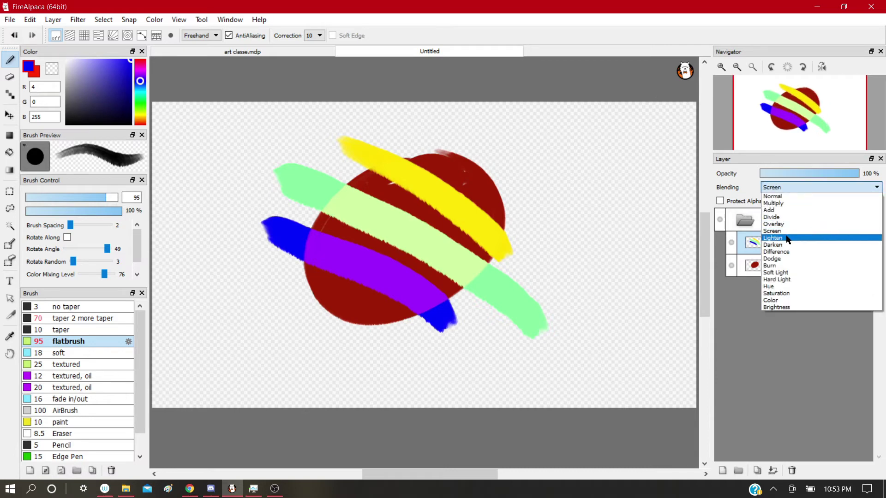
click(787, 239)
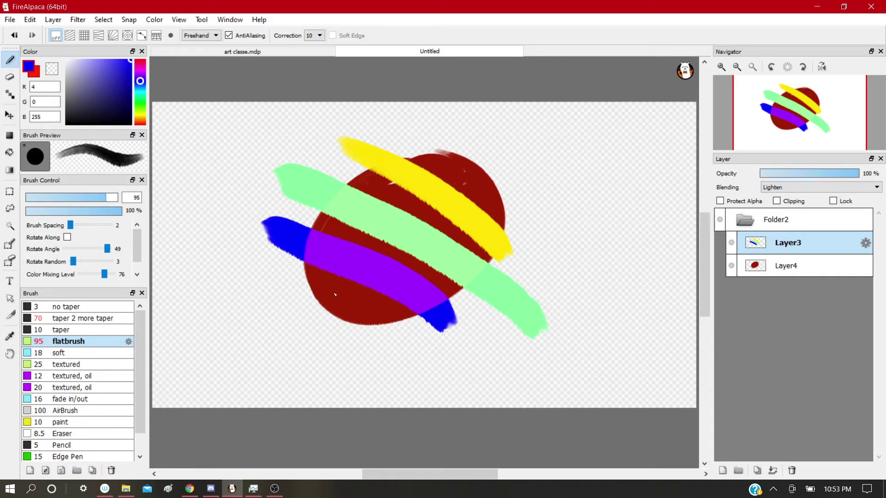
Step: Paint a size 154 flatbrush test stroke in dark blue (R 31, G 30, B 72) across the oval's lower part and undo it
drag(84, 72, 72, 69)
drag(106, 198, 118, 197)
drag(97, 99, 104, 106)
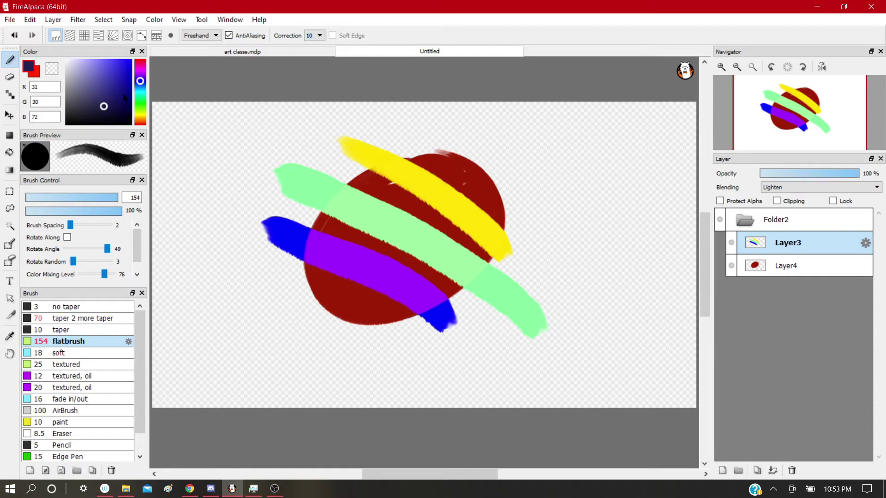
mouse_move(341, 277)
mouse_down()
mouse_move(361, 308)
mouse_move(357, 274)
mouse_move(388, 292)
mouse_up()
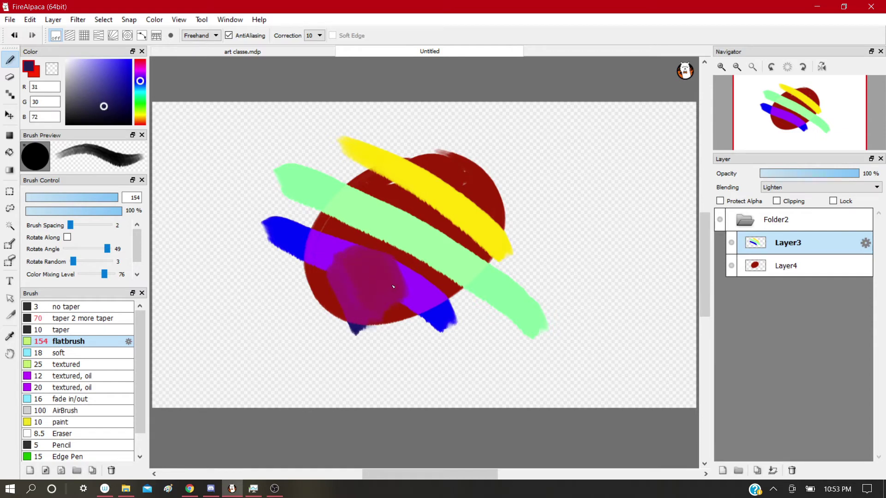
key(ctrl+z)
Step: Paint a small dark blue spot below the blue stripe on the oval with the taper 2 more taper brush at size 147
click(73, 318)
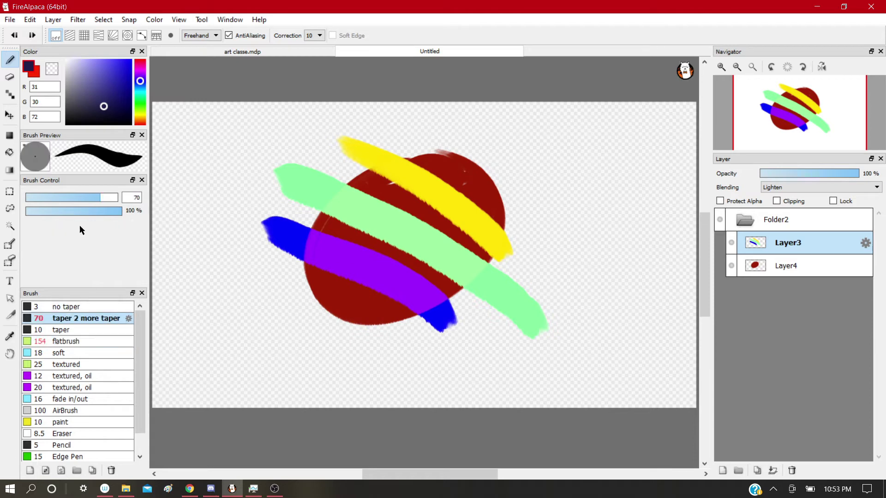
drag(110, 195, 130, 187)
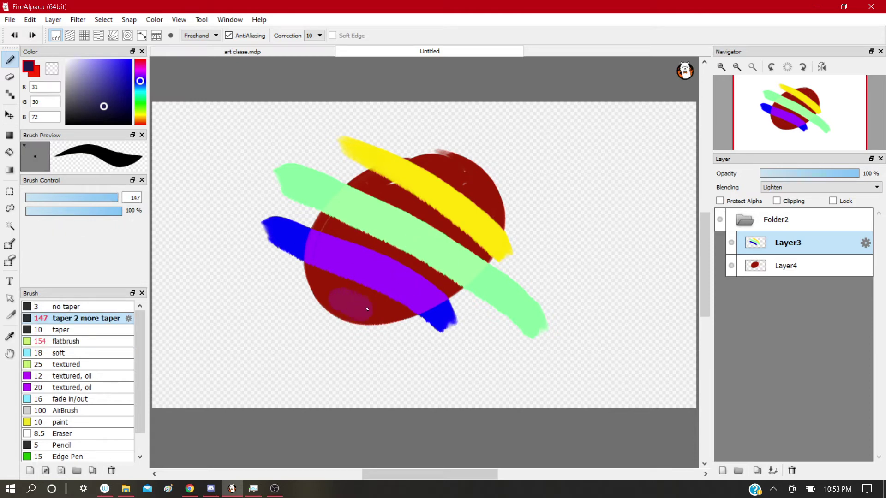
drag(355, 305, 382, 316)
Step: Set Layer3's blending mode to Darken, compare it with Screen, and return to Lighten
click(805, 187)
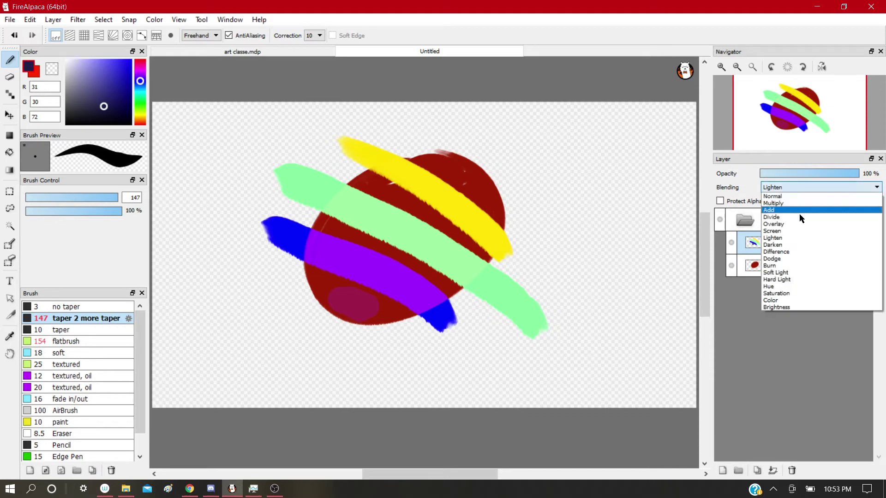
click(787, 245)
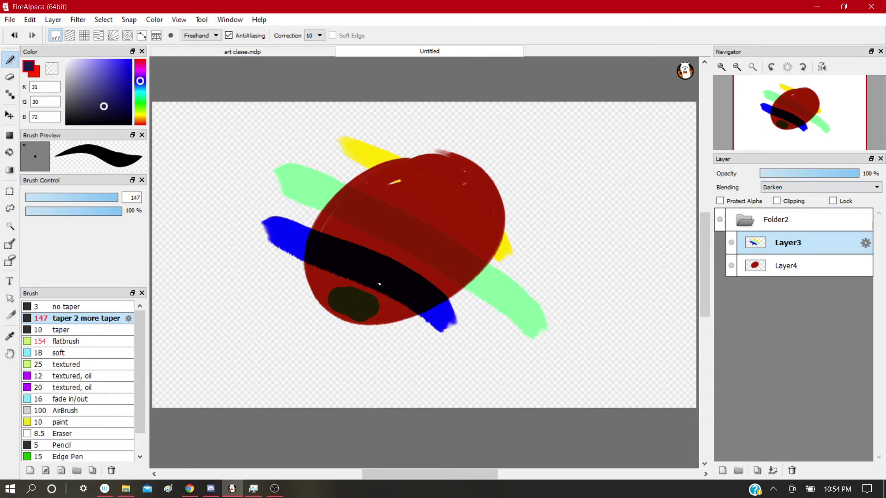
key(Up)
key(Up)
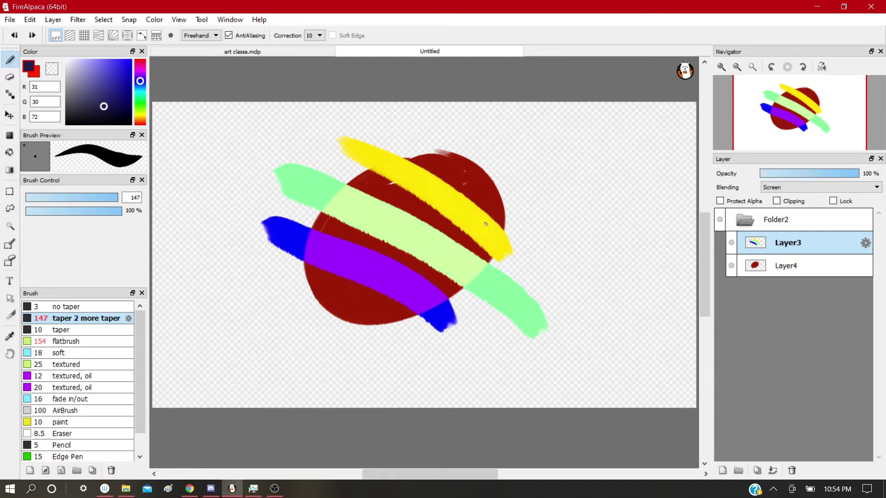
key(Down)
Step: Try the Difference, Dodge and Multiply blending modes on Layer3 at 100% opacity, ending on Multiply
click(796, 188)
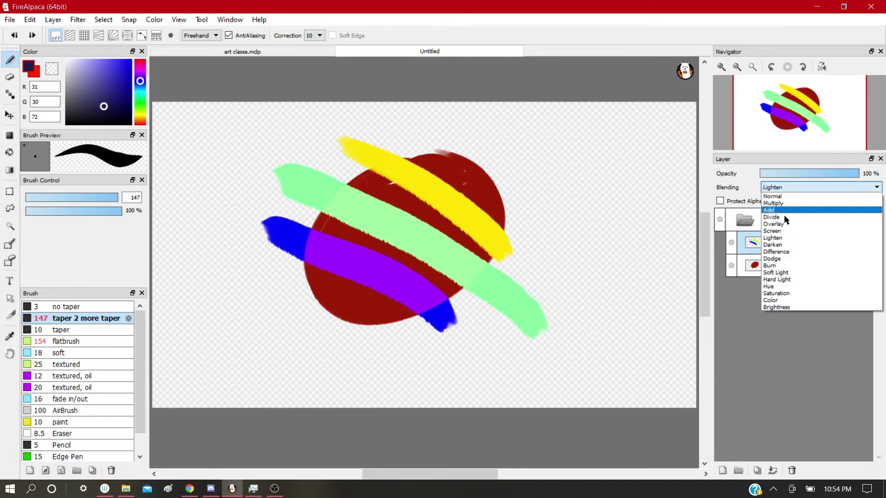
click(779, 252)
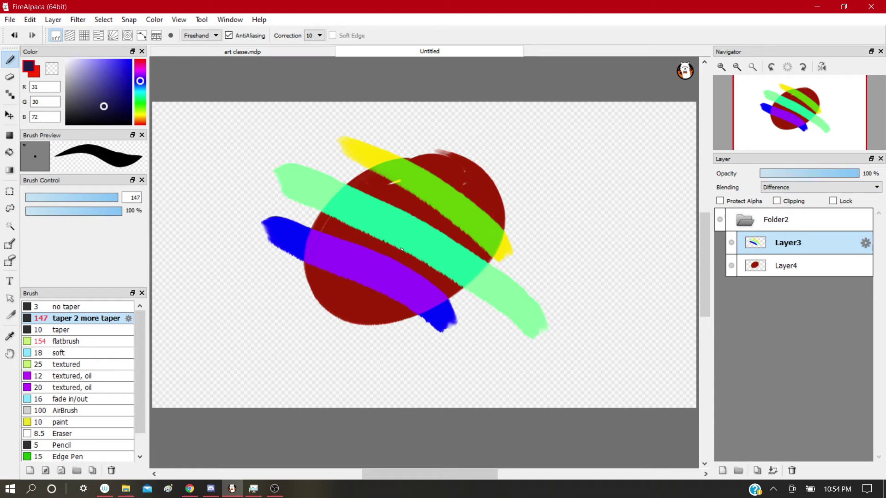
click(799, 187)
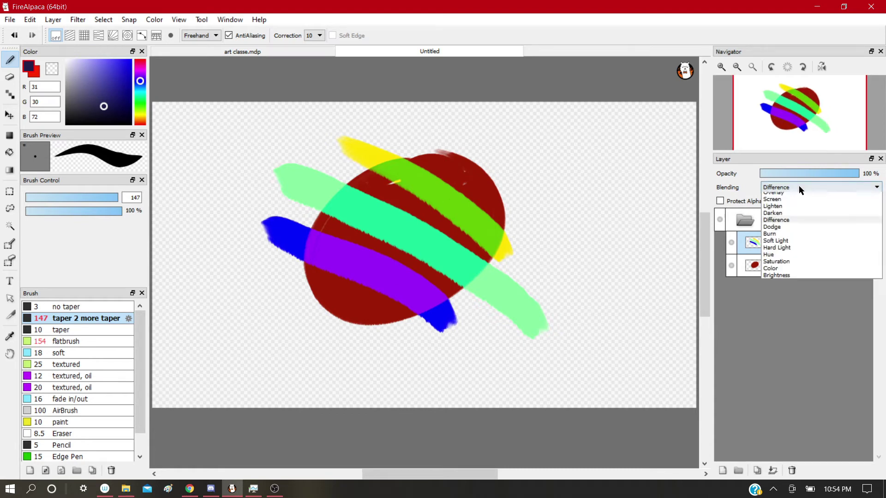
click(778, 259)
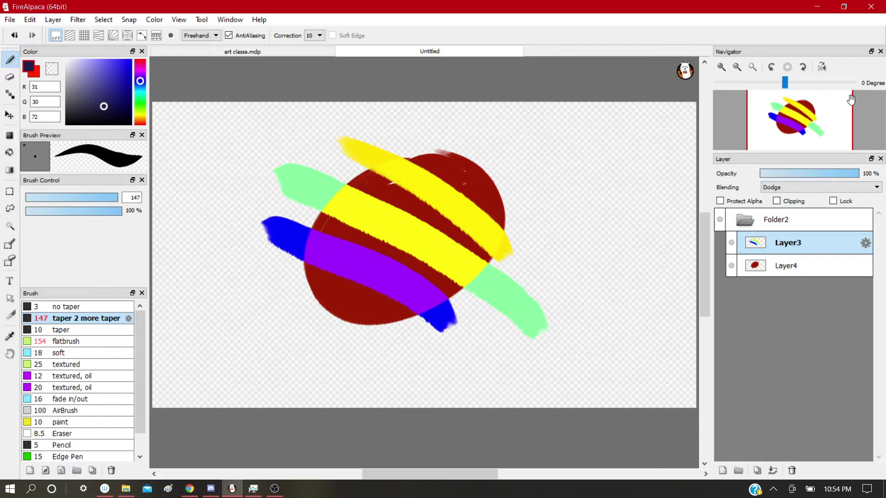
drag(798, 174, 862, 174)
click(783, 187)
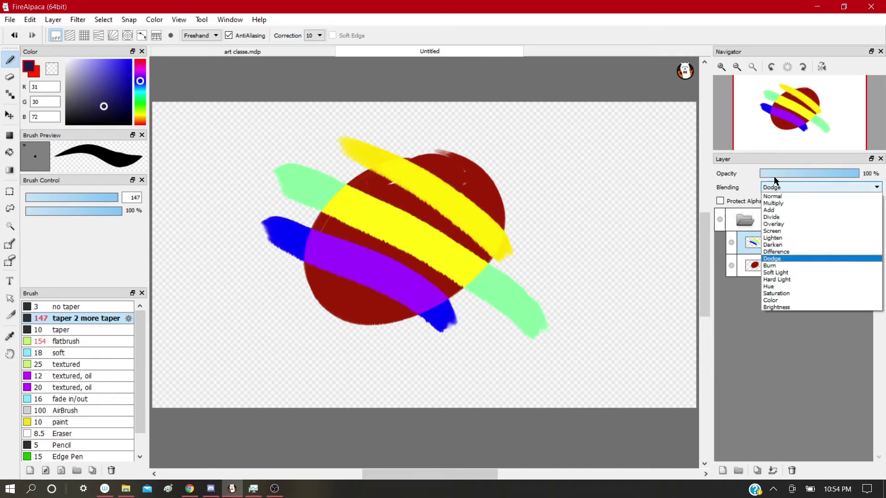
click(788, 203)
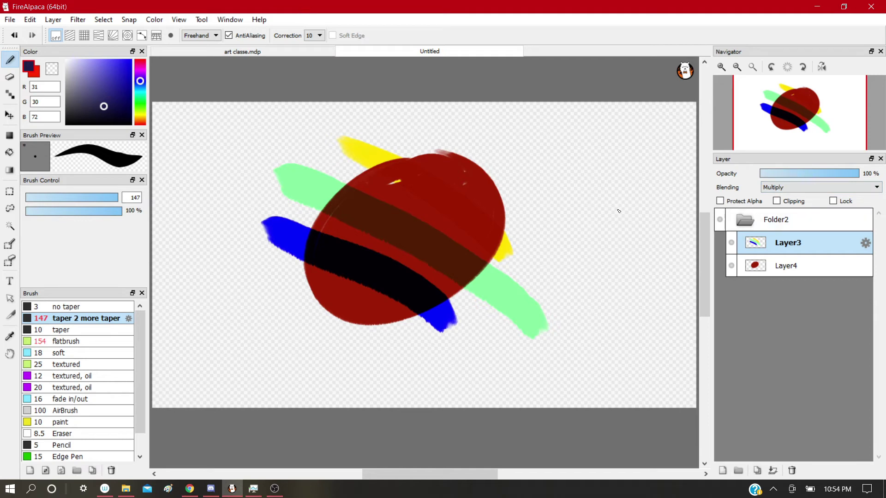
Step: Paint a test stroke in the oval's sampled dark red over its upper right, try Layer3 at 54% opacity, and undo the stroke
alt+click(435, 215)
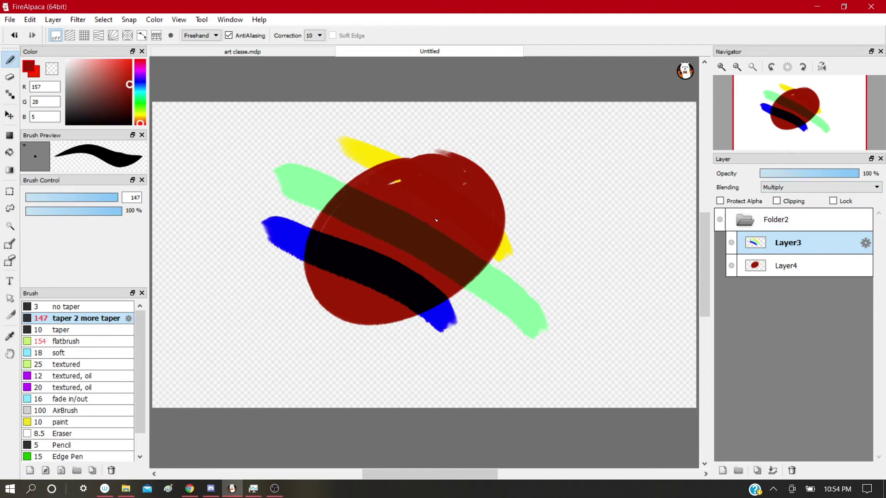
mouse_move(432, 167)
mouse_down()
mouse_move(474, 190)
mouse_move(436, 182)
mouse_move(465, 198)
mouse_move(426, 169)
mouse_move(496, 200)
mouse_up()
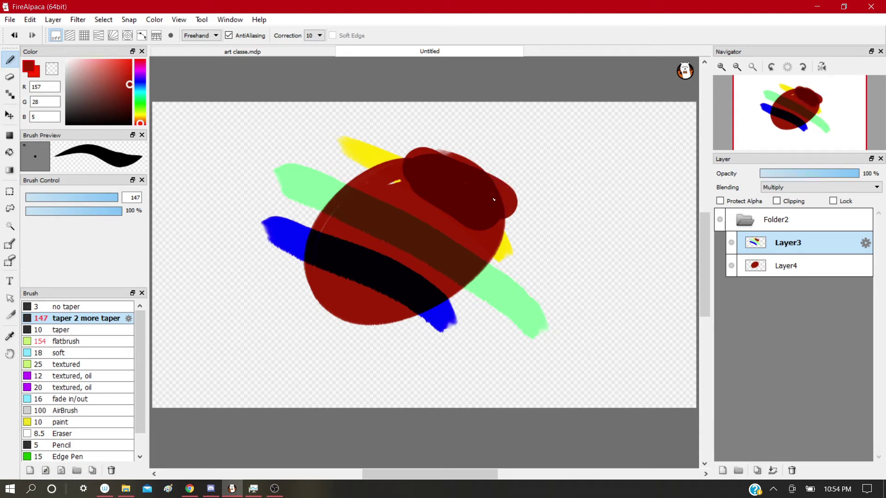
mouse_move(805, 173)
mouse_down()
mouse_move(784, 174)
mouse_move(868, 200)
mouse_up()
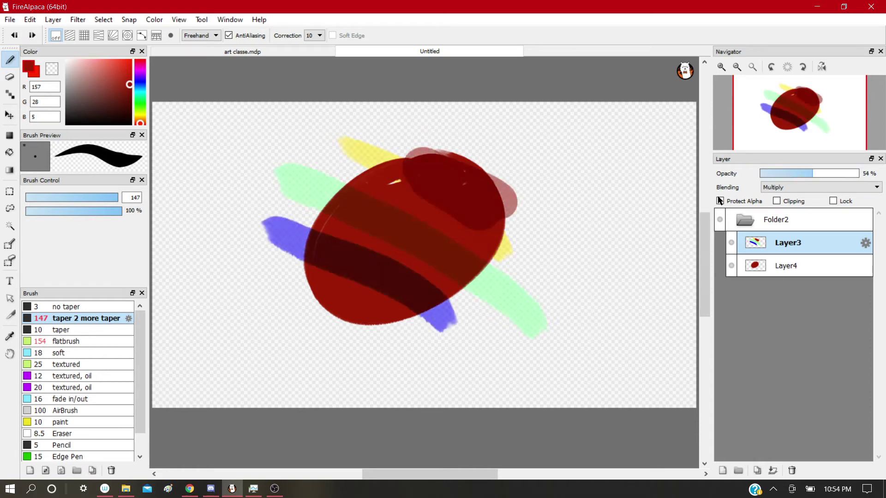
key(ctrl+z)
Step: Try the Burn, Soft Light and Hard Light blending modes on Layer3, ending on Hard Light
click(835, 188)
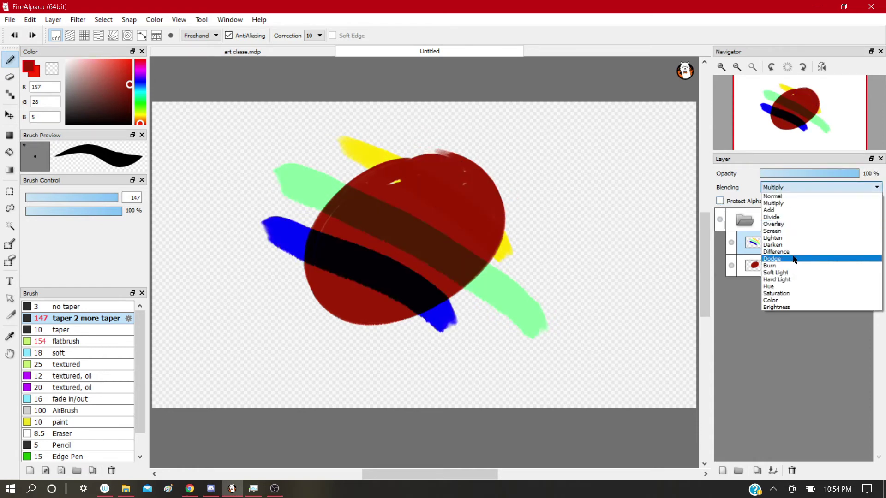
click(783, 266)
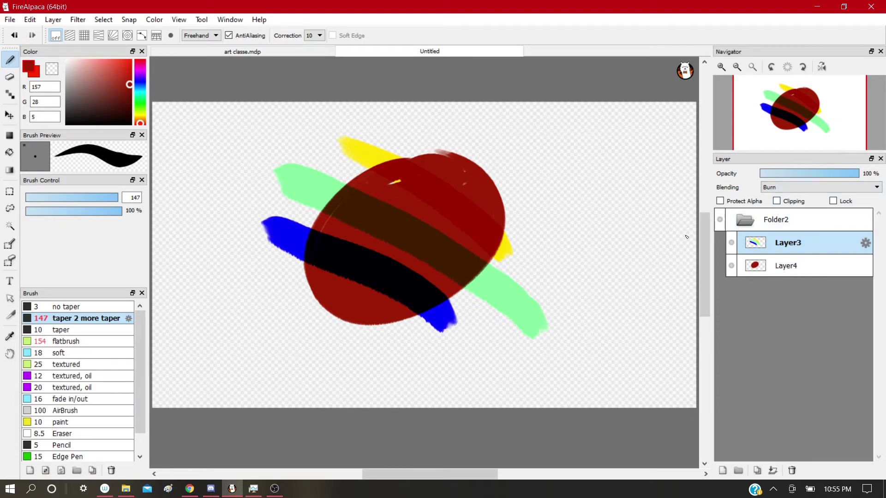
click(815, 186)
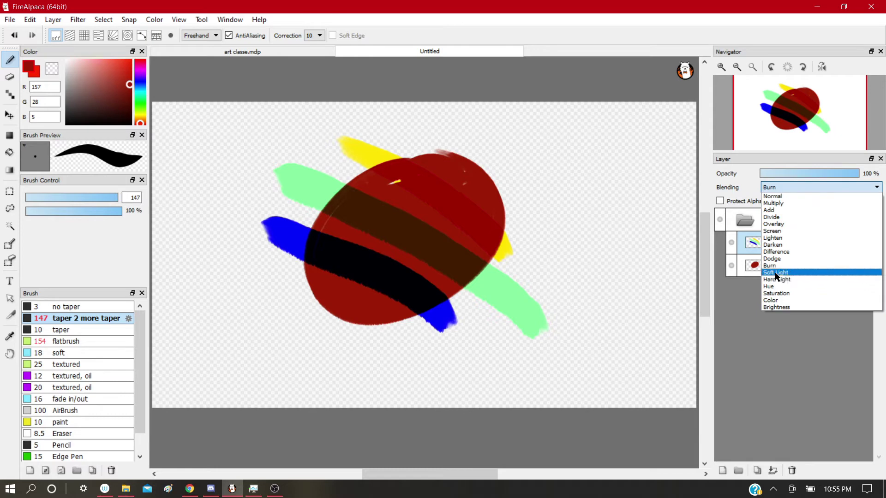
click(776, 273)
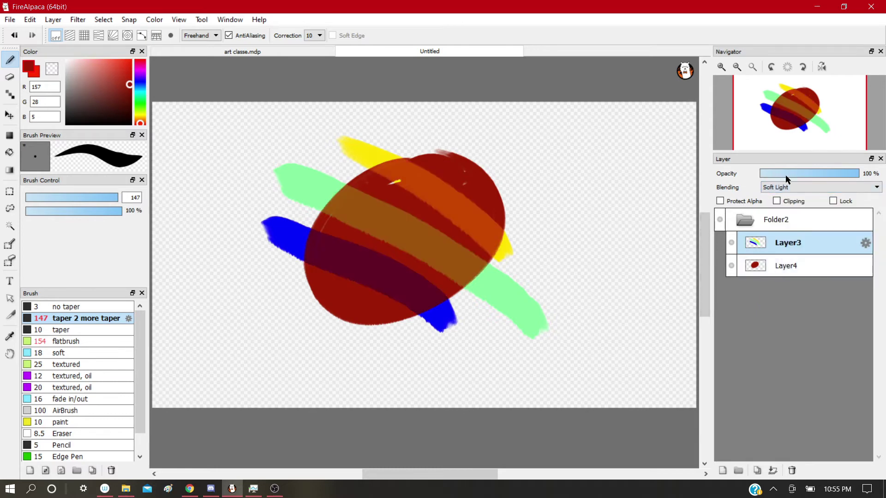
click(782, 187)
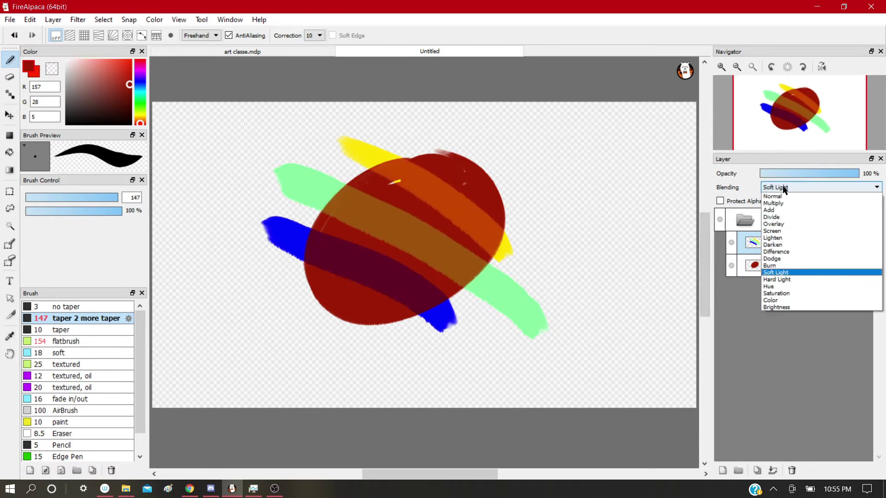
click(790, 279)
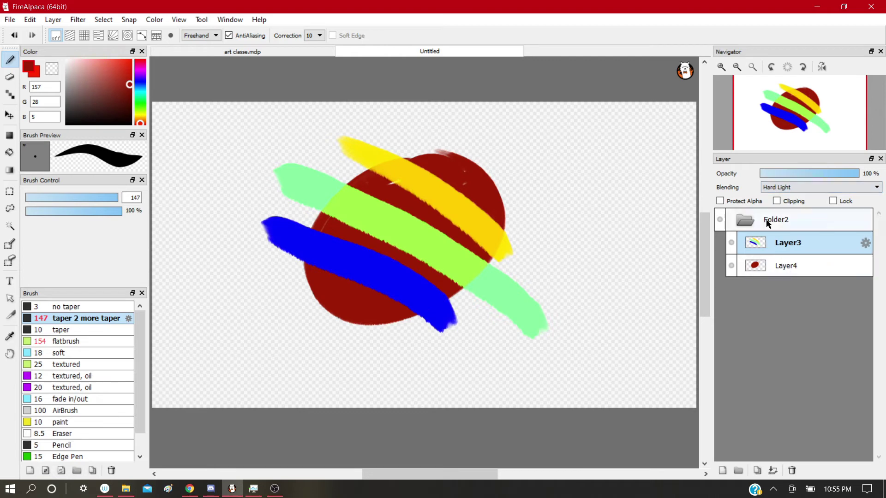
Step: Switch Layer3's blending mode to Hue and compare it with Color, ending on Color
click(784, 187)
click(784, 290)
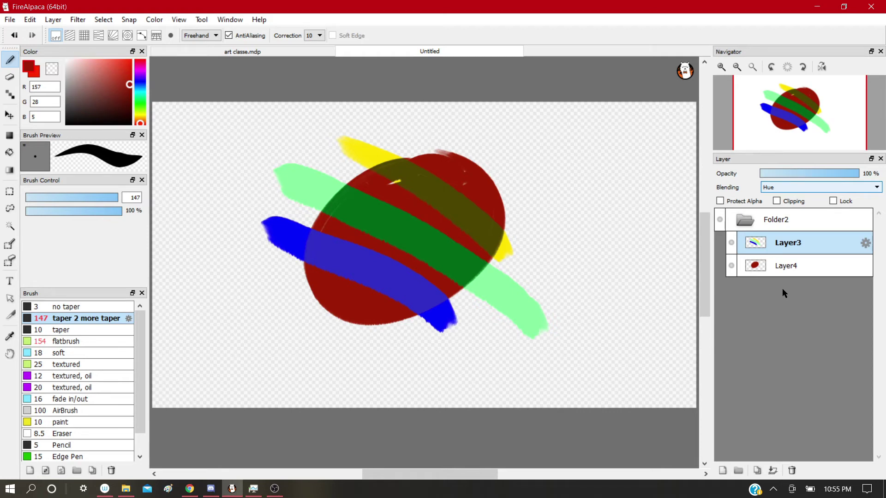
click(785, 185)
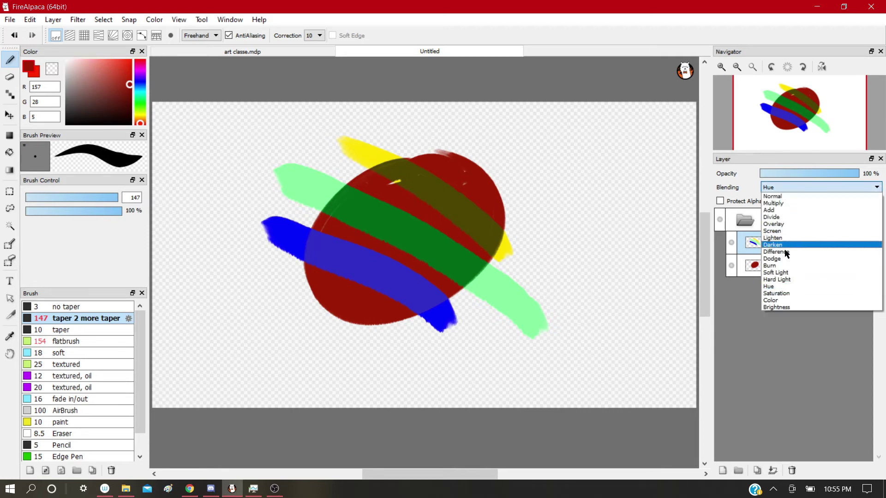
click(774, 299)
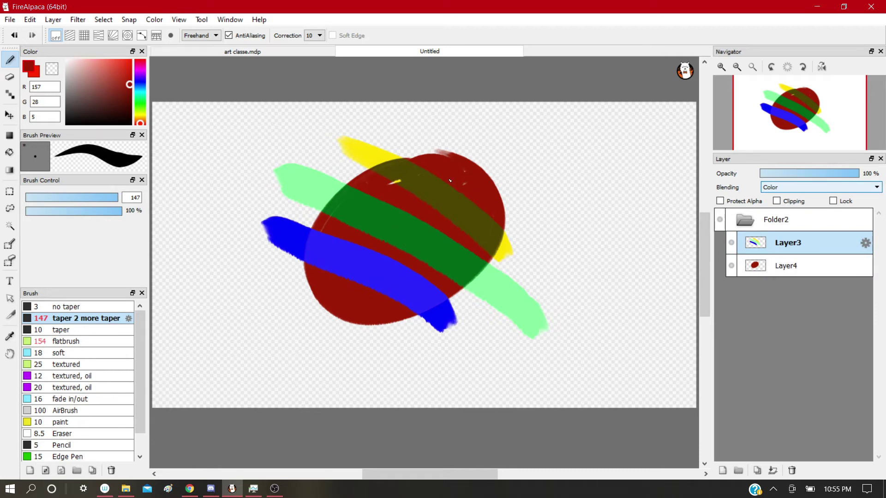
Step: Activate the Eyedropper and shift the current dark red's hue to blue (R 5, G 57, B 157)
click(322, 243)
click(10, 337)
click(140, 74)
mouse_move(141, 79)
mouse_down()
mouse_move(140, 119)
mouse_move(140, 84)
mouse_up()
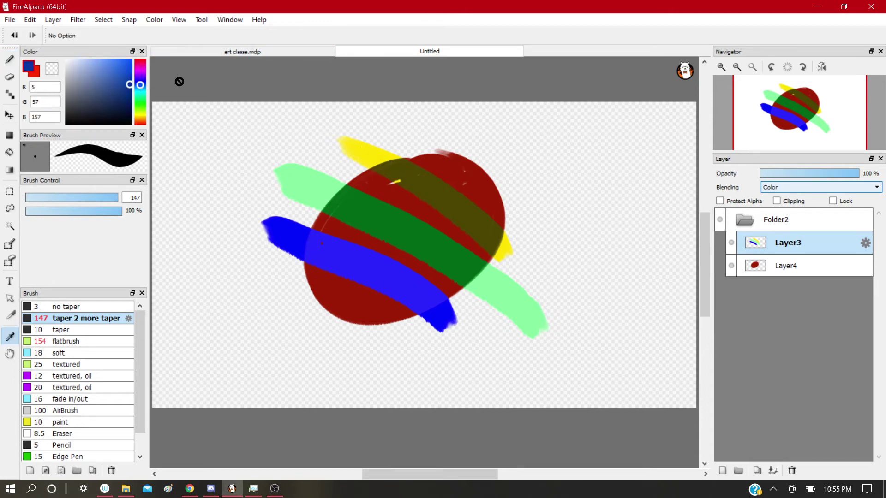
Step: Sample the yellow, green and blue stripes outside and over the oval to compare their hues in Color mode
click(367, 146)
click(442, 185)
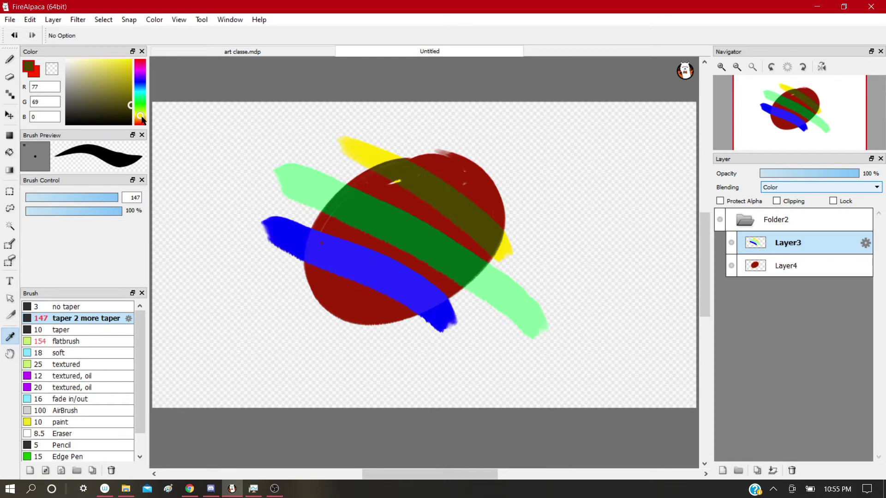
click(374, 151)
click(441, 186)
click(390, 146)
click(412, 164)
click(318, 190)
click(362, 190)
click(296, 237)
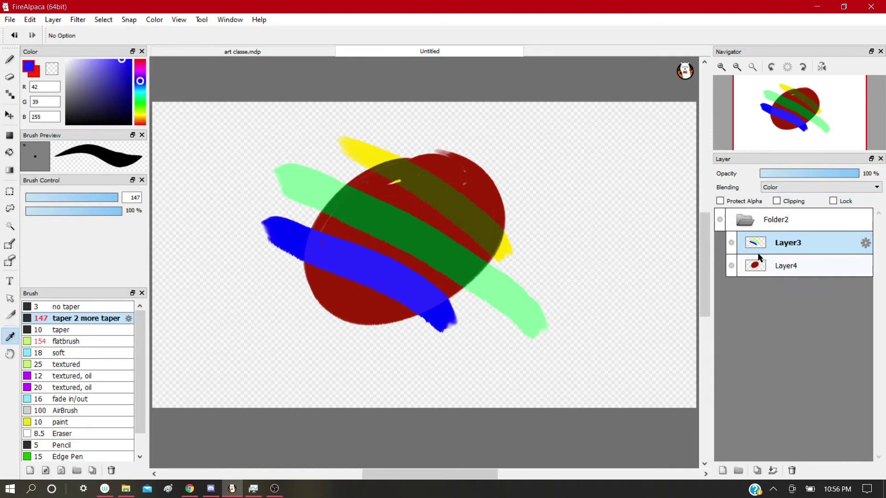
mouse_move(140, 81)
mouse_down()
mouse_move(140, 61)
mouse_move(140, 120)
mouse_move(140, 96)
mouse_up()
Step: Set Layer3's blending mode to Hue and sample the yellow stripe outside and over the oval
click(784, 187)
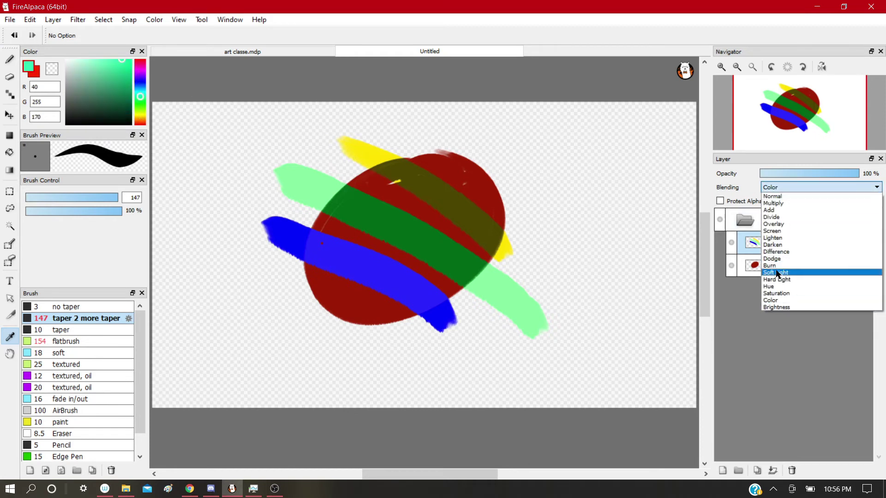
click(777, 290)
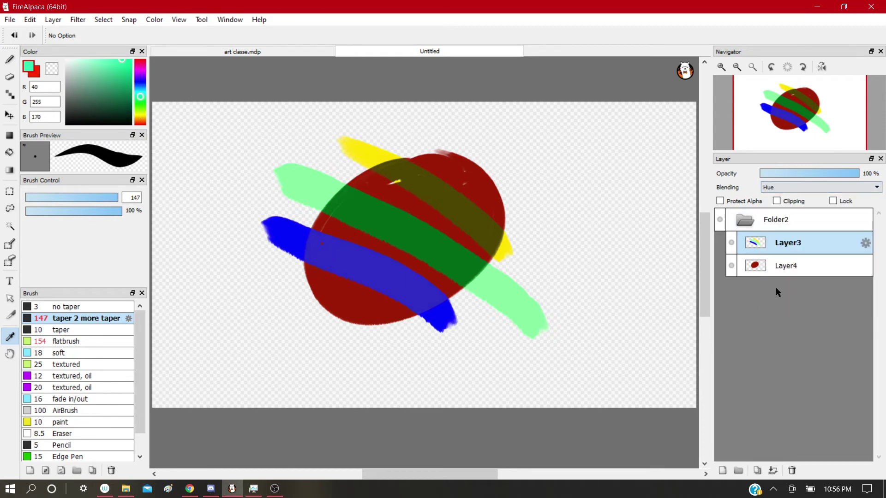
click(369, 151)
click(441, 191)
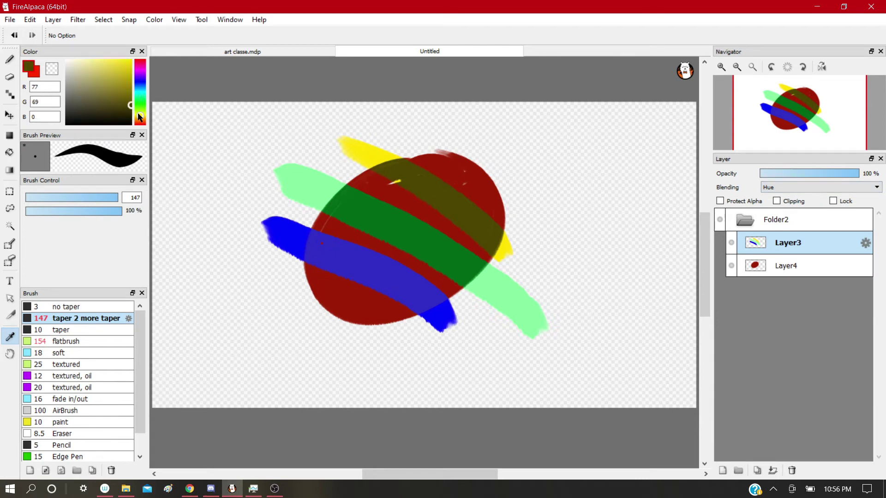
Step: Sample the green and blue stripes outside and over the oval to compare their hues in Hue mode
click(315, 182)
click(369, 219)
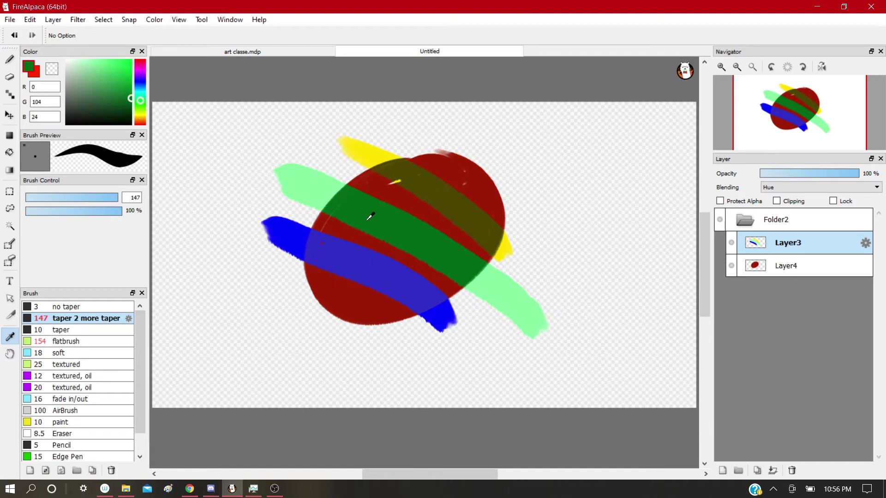
click(319, 236)
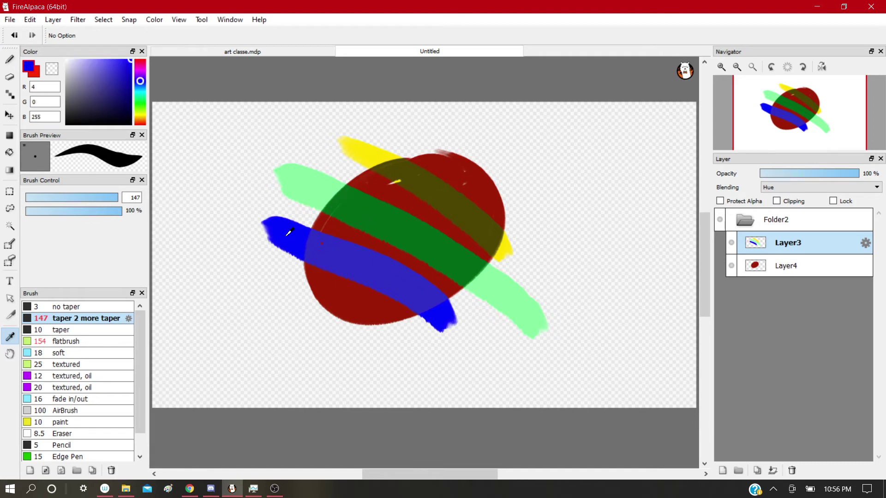
Step: Compare Saturation, Hue and Color blending on Layer3, ending on Color and sampling the blue stripe over and outside the oval
click(777, 188)
click(778, 295)
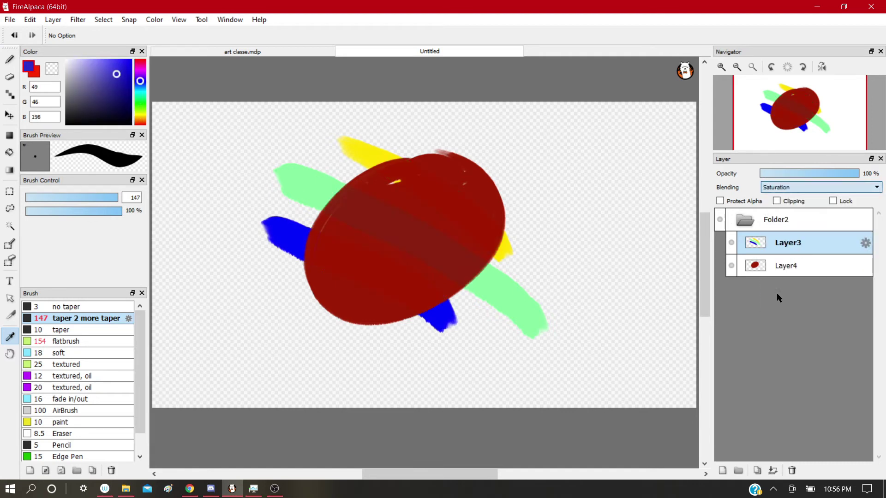
click(787, 188)
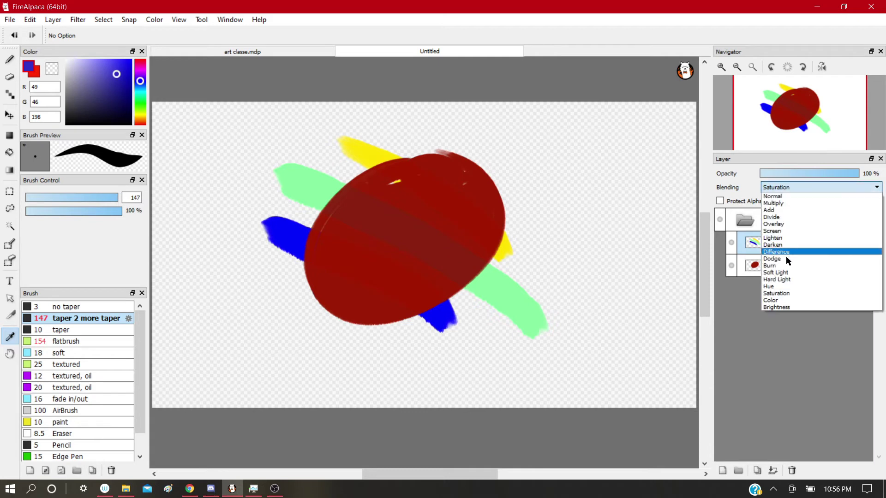
click(783, 287)
click(789, 187)
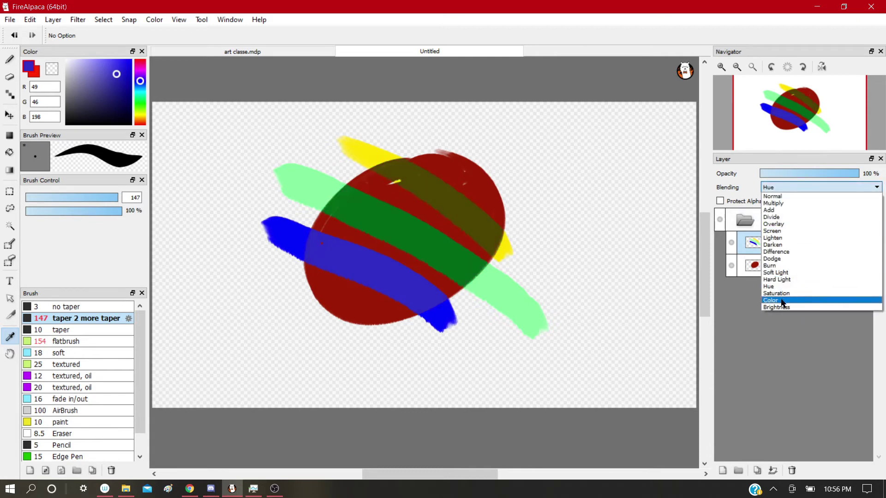
click(783, 300)
drag(340, 255, 286, 229)
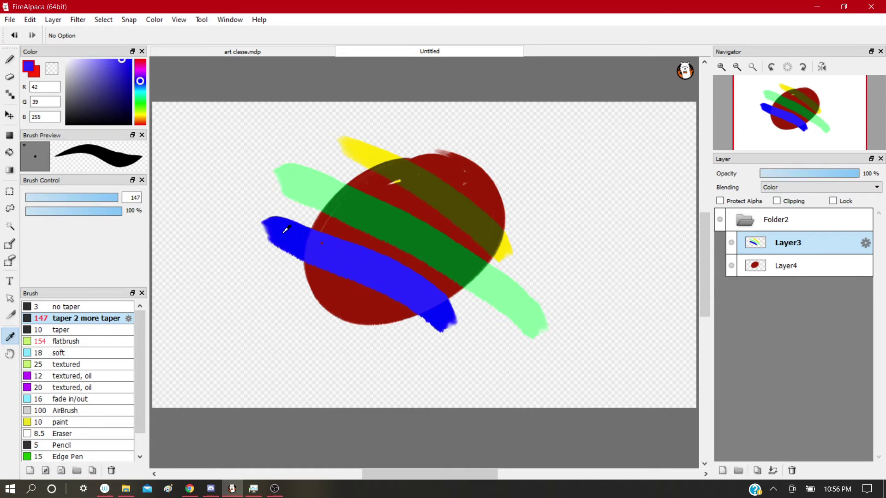
Step: Set Layer3's blending mode to Saturation and sample the green stripe outside and over the oval, plus other spots on the oval
click(803, 187)
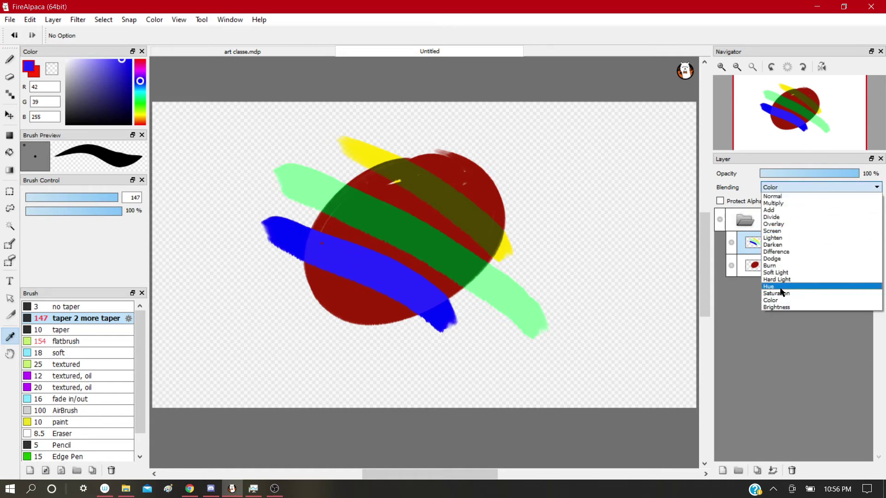
click(777, 293)
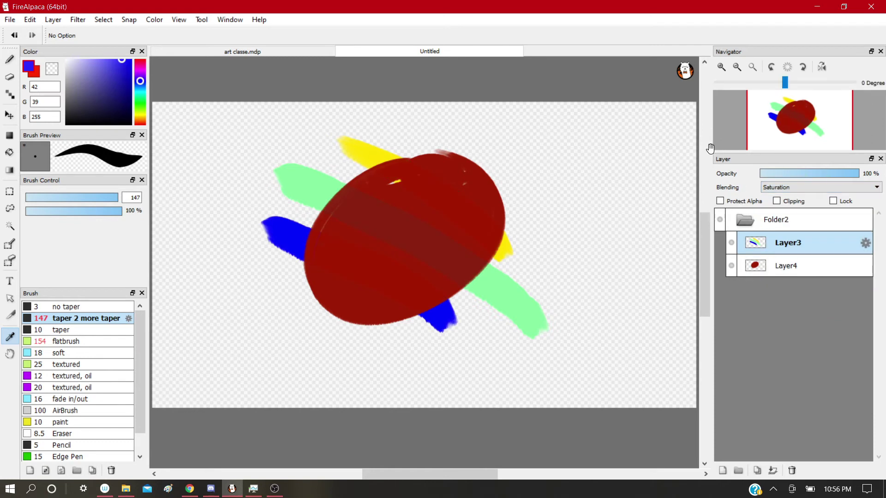
click(325, 177)
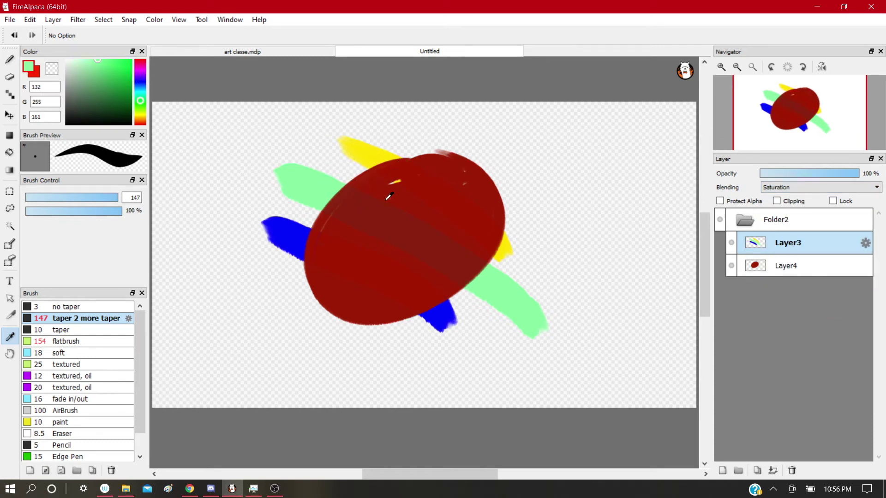
click(388, 208)
click(326, 190)
click(380, 207)
click(425, 182)
click(374, 233)
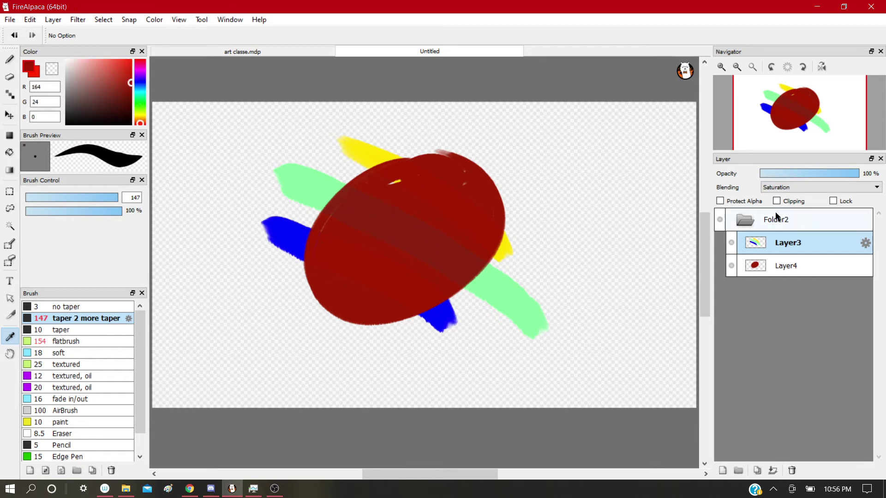
Step: Set Layer3's blending mode to Brightness and sample the yellow and green stripes to compare them outside and over the oval
click(784, 187)
click(782, 306)
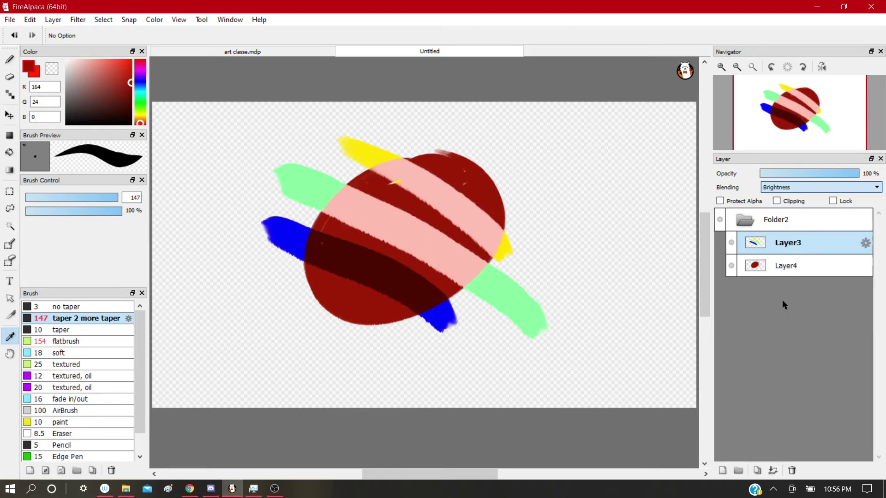
click(354, 150)
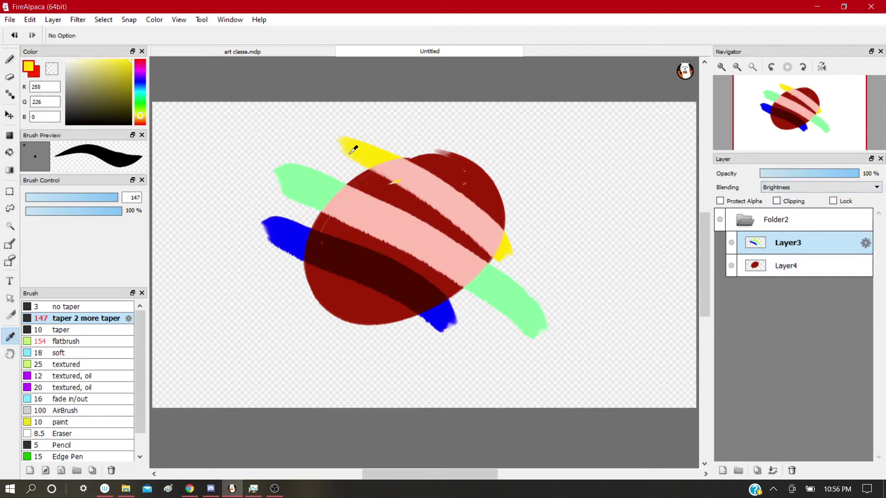
click(456, 206)
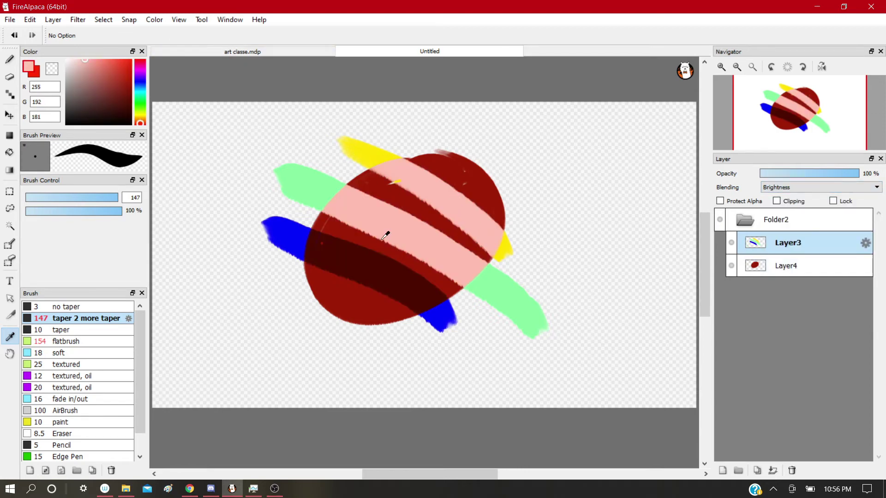
click(313, 206)
click(331, 225)
Step: Vary the current colour's brightness and hue, going through pure red (255, 0, 0) to yellow-green (R 204, G 255, B 0)
click(115, 87)
click(123, 72)
mouse_move(123, 72)
mouse_down()
mouse_move(96, 89)
mouse_move(103, 105)
mouse_move(105, 89)
mouse_up()
drag(140, 82, 138, 47)
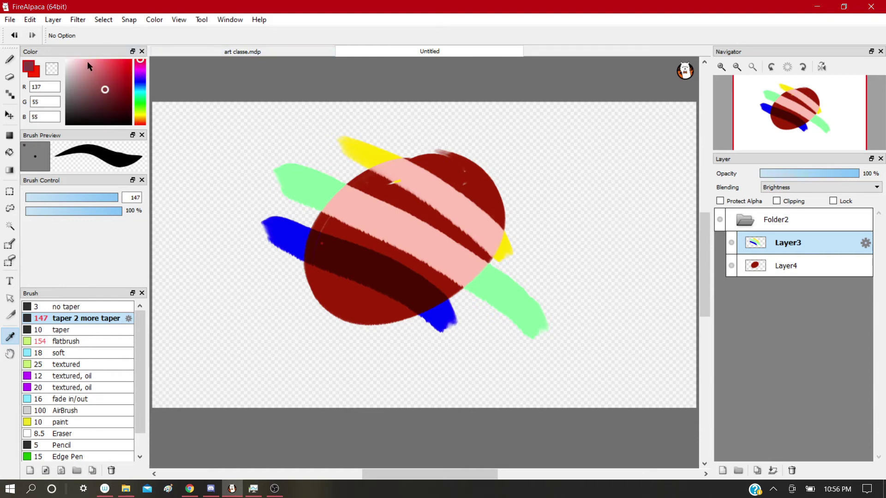
drag(89, 67, 169, 38)
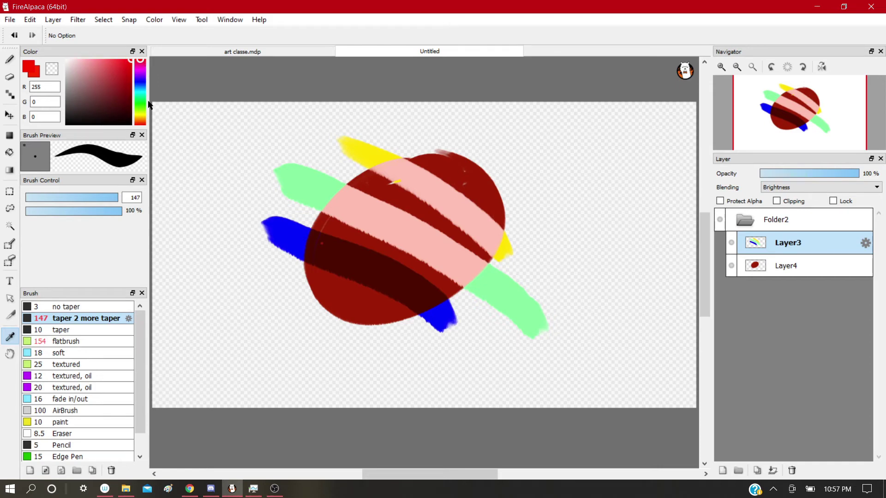
drag(140, 119, 138, 111)
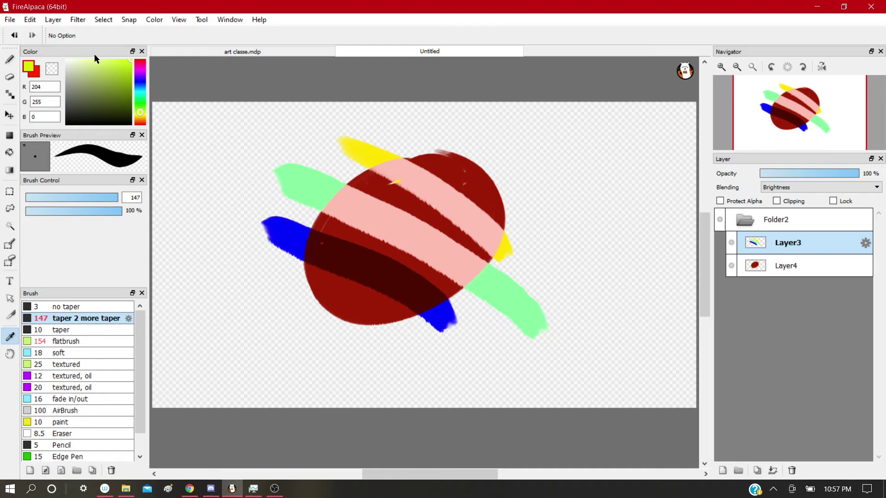
Step: Delete Layer3 and Layer4 and add a new empty layer inside Folder2
click(791, 471)
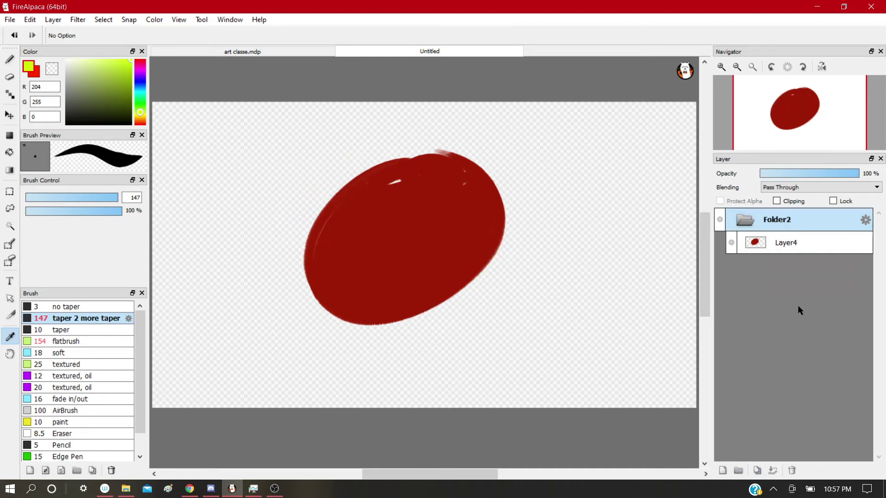
click(788, 245)
click(792, 470)
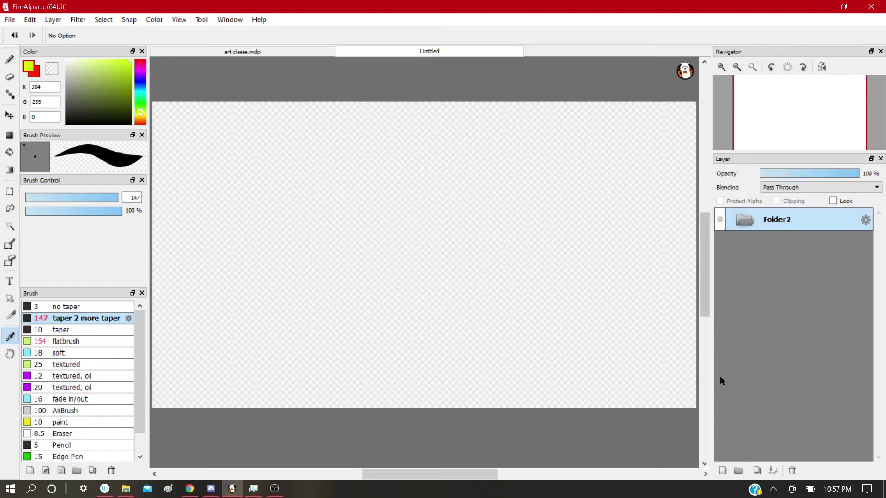
click(722, 470)
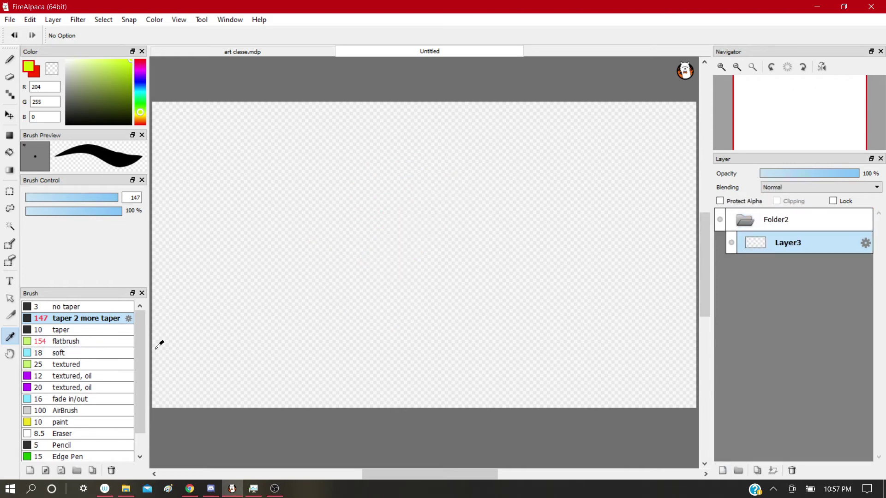
Step: Choose the flatbrush at size 154 with black (0, 0, 0) and paint two broad strokes across the canvas with the Brush tool
scroll(144, 361, down, 2)
scroll(115, 351, up, 2)
click(98, 340)
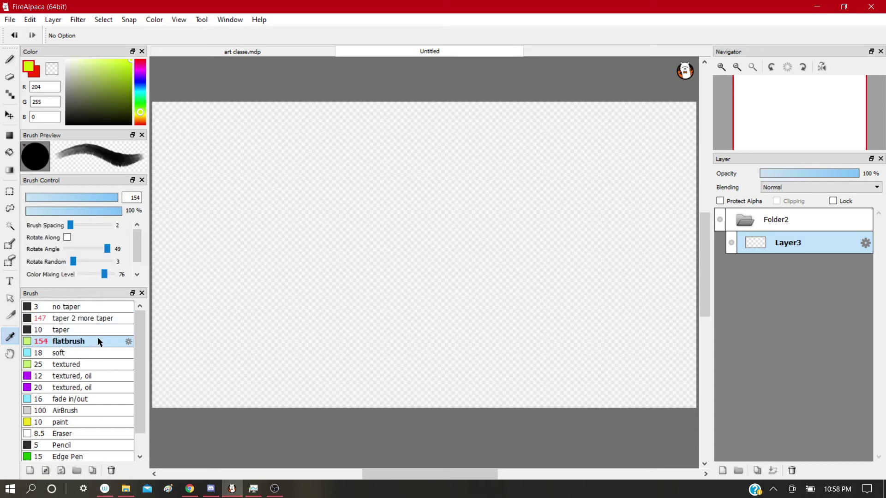
click(197, 274)
drag(79, 88, 66, 123)
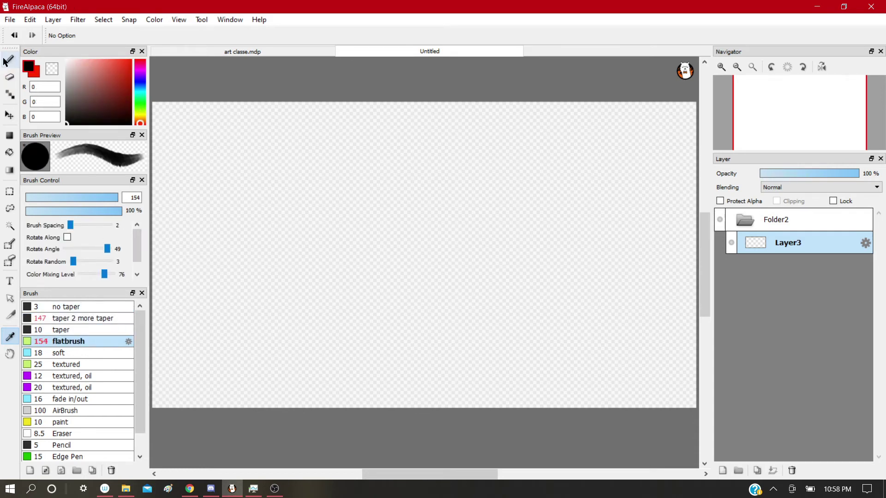
click(9, 59)
drag(288, 210, 454, 154)
drag(284, 267, 452, 230)
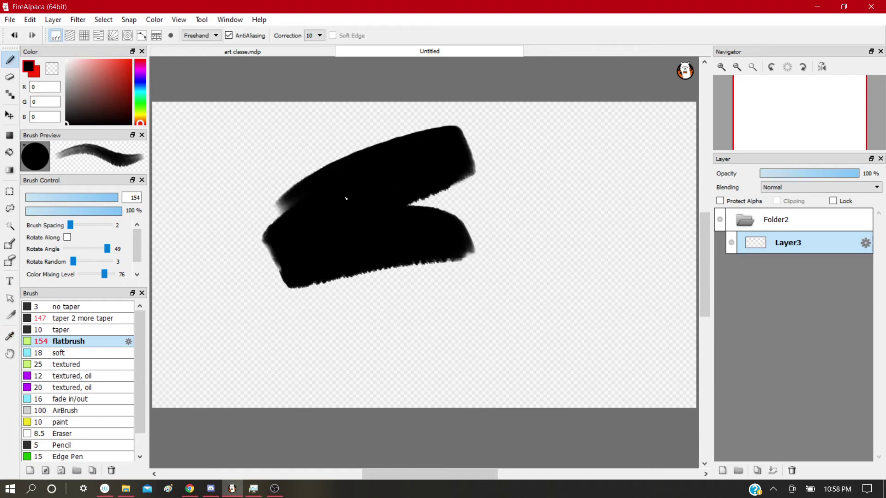
Step: Try a stroke with the soft brush (size 18) and undo it
click(98, 354)
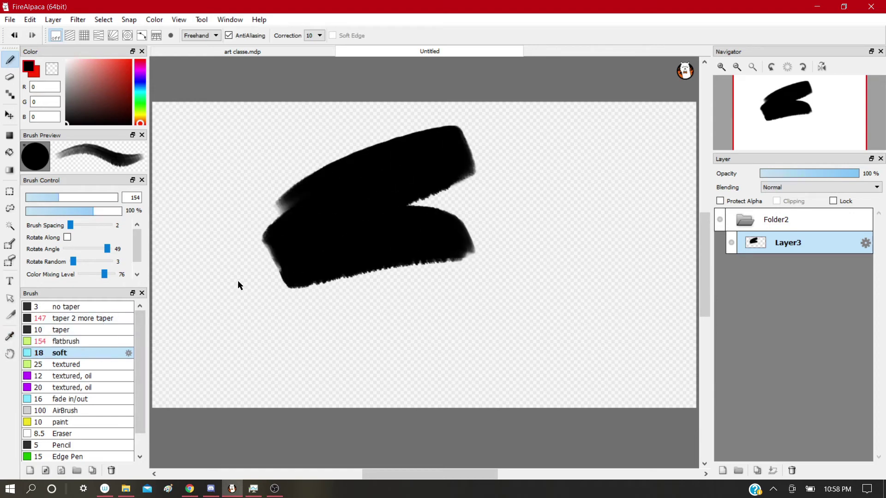
mouse_move(223, 277)
mouse_down()
mouse_move(237, 300)
mouse_move(379, 337)
mouse_move(512, 323)
mouse_move(542, 352)
mouse_up()
key(ctrl+z)
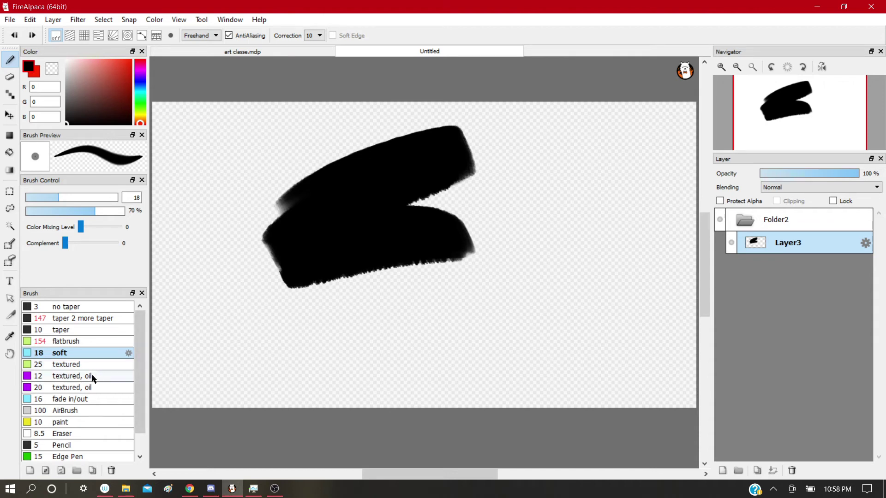
Step: Draw a zigzag with the size 12 textured, oil brush, enlarge the brush to 236 and paint scattered patches beside it
click(92, 374)
mouse_move(194, 334)
mouse_down()
mouse_move(229, 361)
mouse_move(517, 278)
mouse_move(479, 332)
mouse_move(487, 350)
mouse_up()
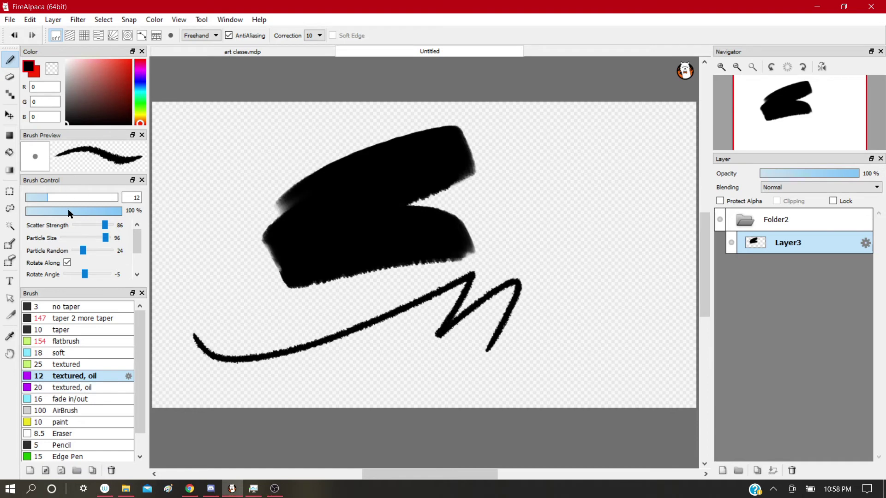
drag(69, 198, 118, 197)
mouse_move(507, 217)
mouse_down()
mouse_move(573, 240)
mouse_move(565, 344)
mouse_up()
drag(505, 360, 510, 365)
mouse_move(433, 369)
mouse_down()
mouse_move(392, 369)
mouse_move(480, 374)
mouse_up()
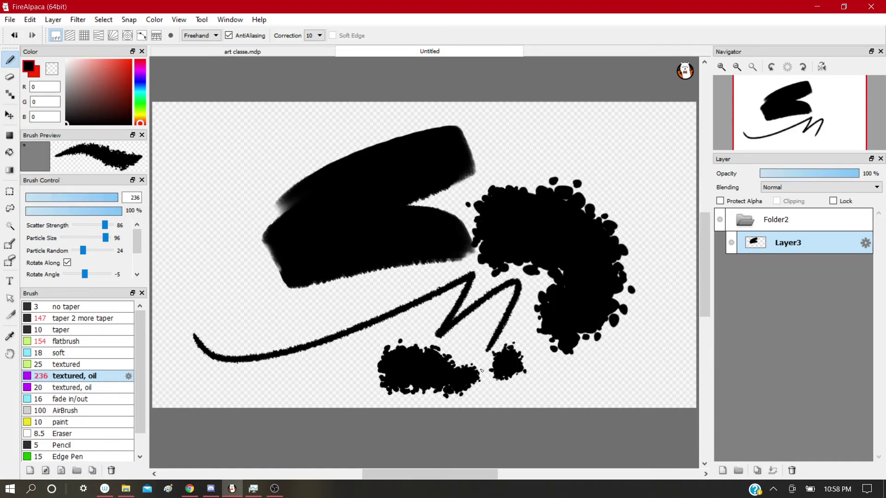
Step: Undo the flatbrush and textured, oil test strokes on Layer3
key(ctrl+z)
key(ctrl+z)
key(ctrl+z)
key(ctrl+z)
key(ctrl+z)
key(ctrl+z)
Step: Paint test strokes with the 236 textured, oil brush and the second textured, oil brush, enlarging the latter to size 47
drag(318, 259, 452, 182)
drag(476, 247, 575, 328)
click(111, 386)
mouse_move(263, 359)
mouse_down()
mouse_move(258, 286)
mouse_move(378, 355)
mouse_up()
click(92, 198)
mouse_move(228, 161)
mouse_down()
mouse_move(260, 168)
mouse_move(276, 284)
mouse_move(387, 284)
mouse_move(443, 345)
mouse_move(422, 353)
mouse_move(495, 370)
mouse_move(586, 374)
mouse_up()
Step: Undo the latest test strokes and clear Layer3
key(ctrl+z)
key(ctrl+z)
key(ctrl+z)
key(Delete)
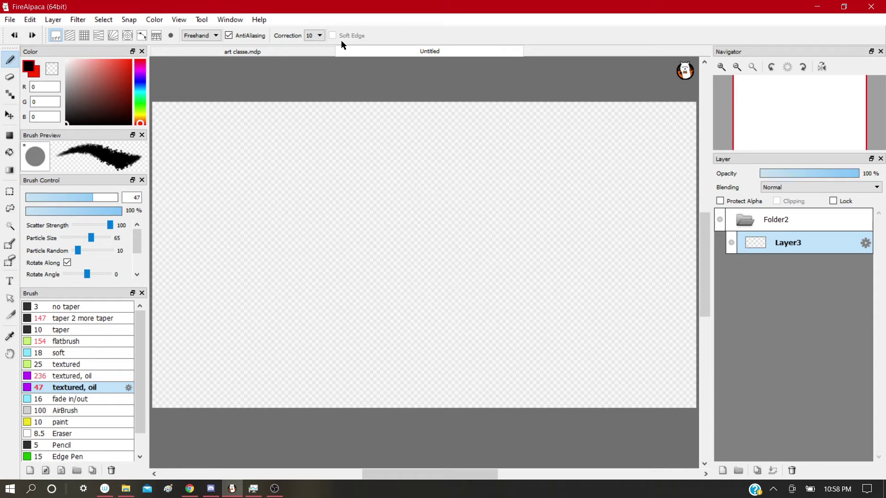
click(31, 20)
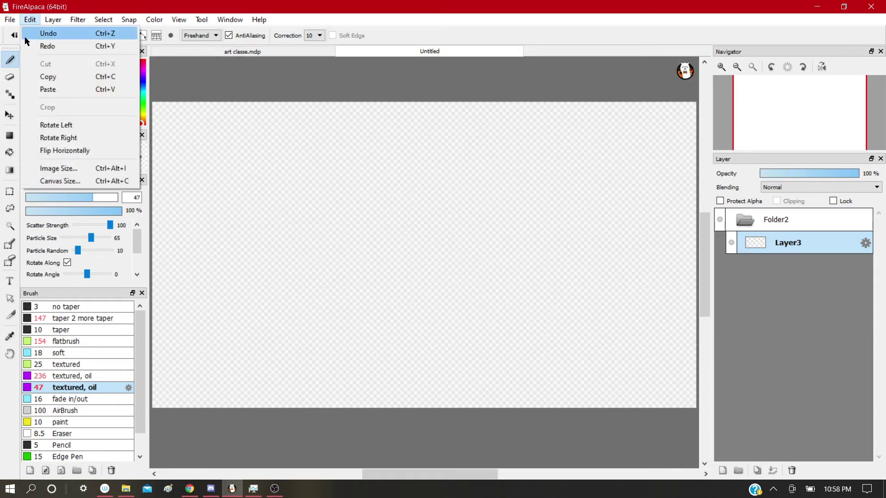
mouse_move(53, 19)
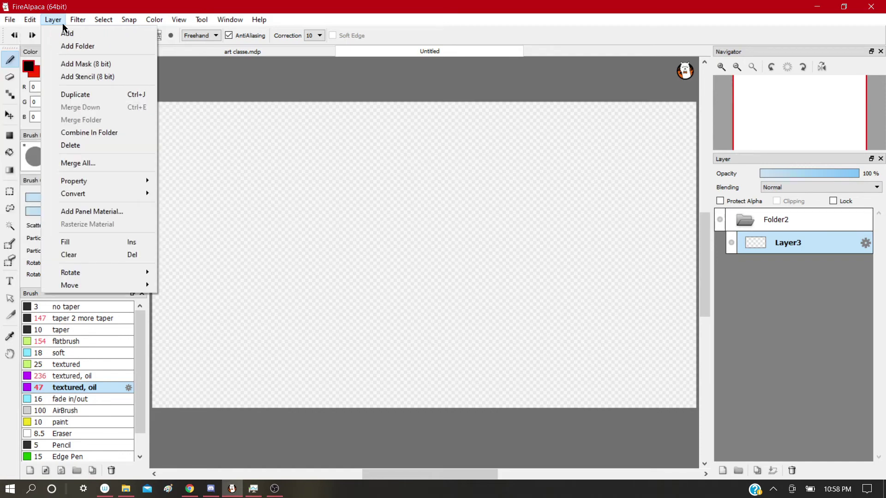
mouse_move(137, 27)
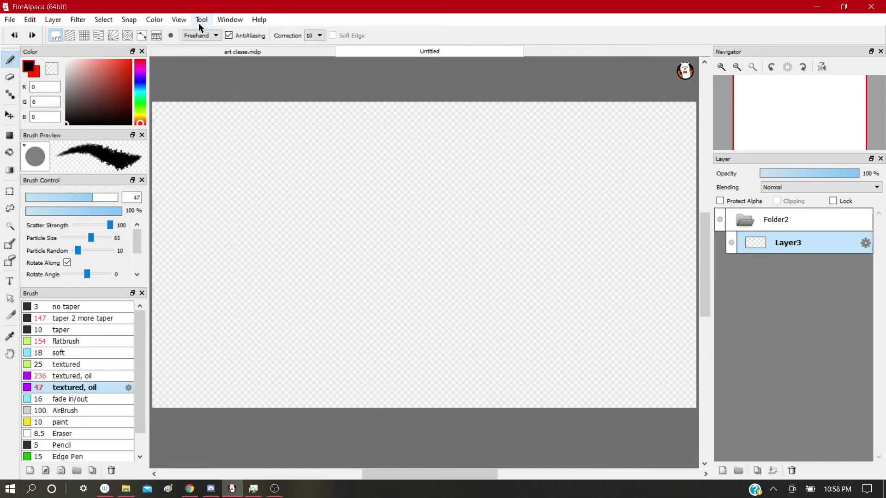
Step: Try a diagonal stroke, and a horizontal and a vertical stroke with the crisscross snap, undoing each test
drag(241, 142, 488, 390)
key(ctrl+z)
click(85, 35)
drag(234, 191, 595, 191)
drag(411, 109, 411, 349)
key(ctrl+z)
key(ctrl+z)
Step: Turn on the vanishing point snap, set its guide point near the canvas centre and paint strokes radiating from it
click(99, 37)
drag(313, 279, 612, 253)
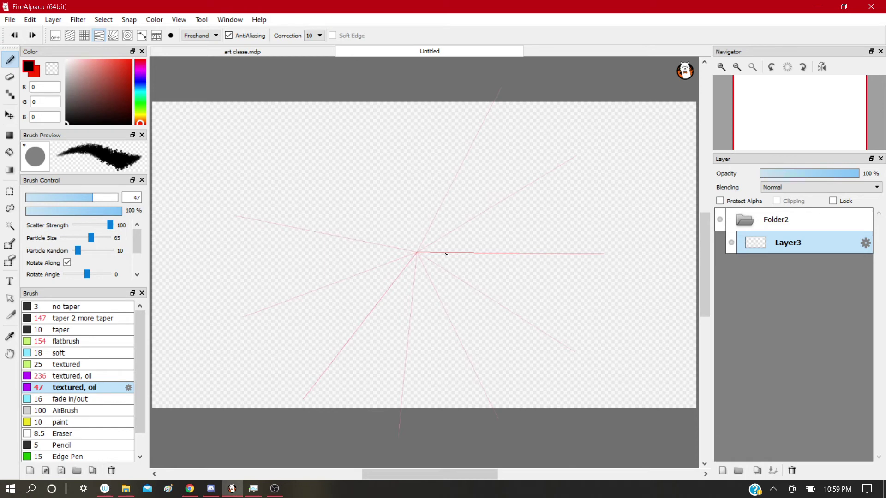
drag(415, 254, 325, 406)
drag(454, 217, 586, 105)
mouse_move(461, 247)
mouse_down()
mouse_move(650, 229)
mouse_move(613, 267)
mouse_up()
drag(444, 278, 533, 390)
drag(416, 282, 400, 397)
drag(422, 290, 423, 390)
Step: Undo all the strokes painted with the vanishing point snap
key(ctrl+z)
key(ctrl+z)
key(ctrl+z)
key(ctrl+z)
key(ctrl+z)
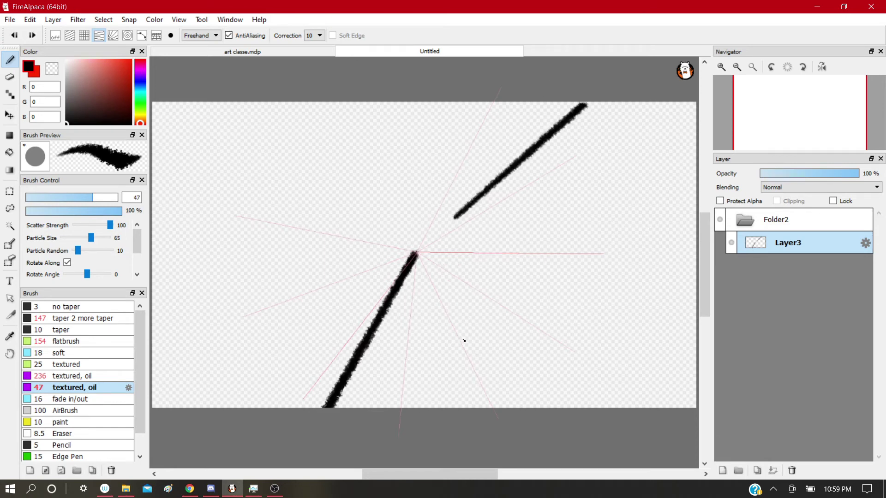
key(ctrl+z)
key(ctrl+z)
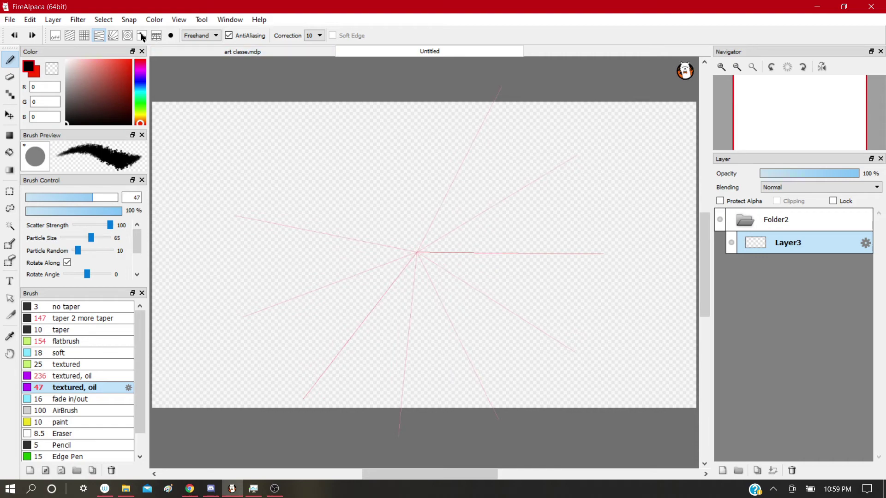
Step: Turn on the radial snap and move its centre from the canvas's upper-left corner to just left of the canvas centre
click(112, 35)
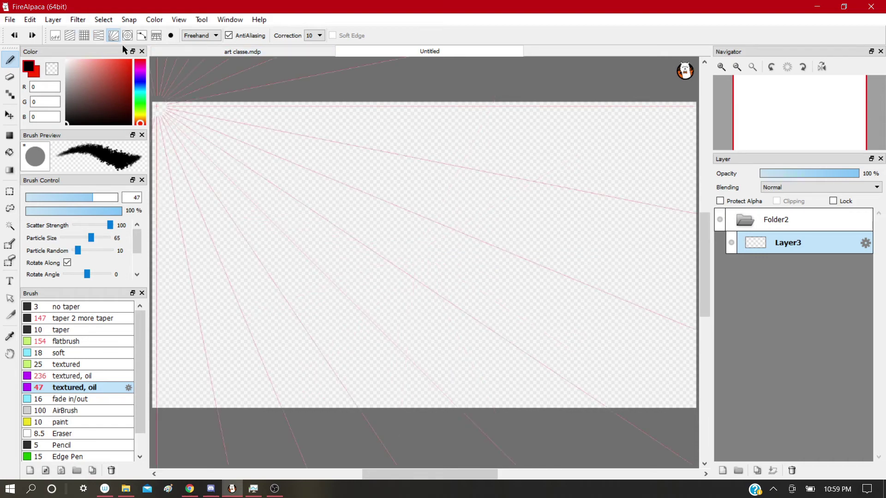
drag(157, 106, 353, 212)
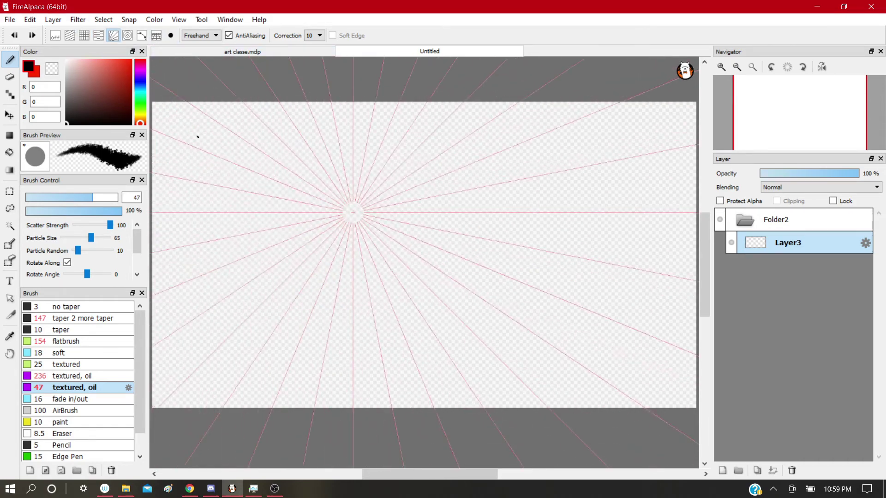
Step: Paint four strokes radiating above and to the right of the radial snap's centre and one toward the lower left
drag(358, 170, 364, 102)
drag(547, 148, 395, 198)
drag(535, 205, 401, 211)
drag(479, 147, 362, 207)
drag(313, 267, 268, 328)
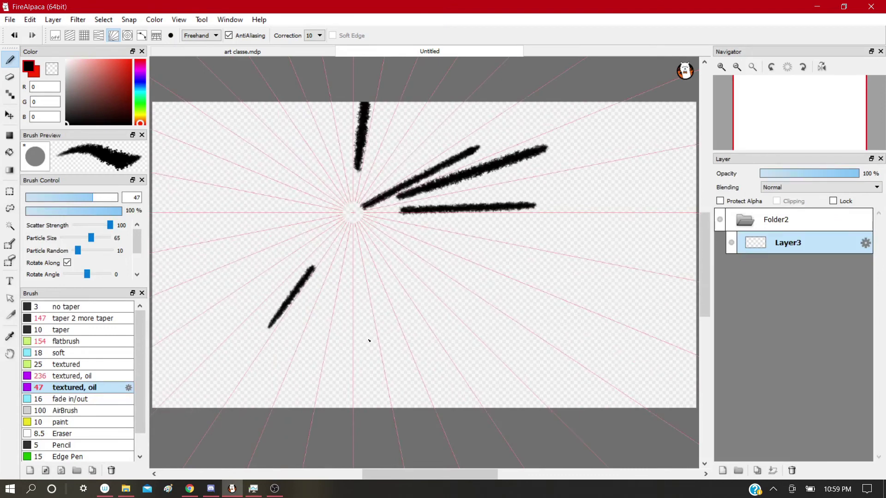
Step: Switch to the concentric circle snap, undo a short test stroke, and move the guide centre to the canvas's upper-left area
click(128, 35)
mouse_move(341, 143)
mouse_down()
mouse_move(417, 199)
mouse_move(362, 144)
mouse_up()
key(ctrl+z)
click(112, 35)
click(127, 35)
click(171, 35)
click(244, 167)
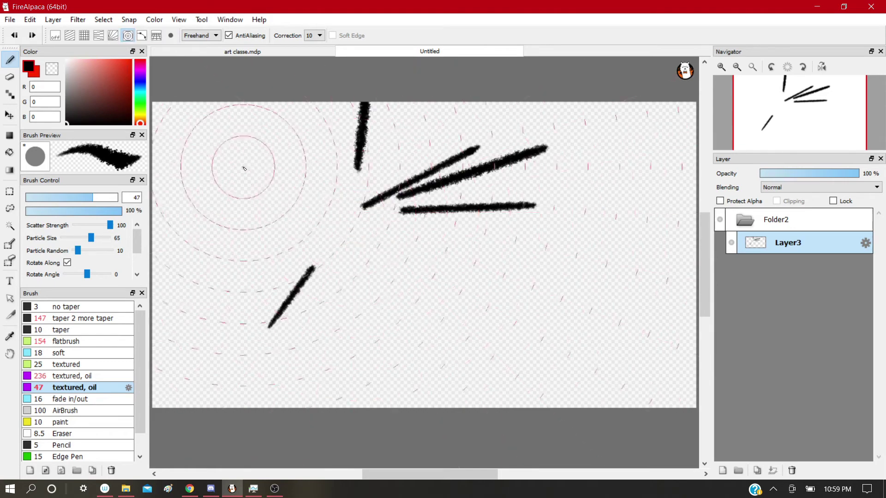
Step: Return to the radial snap and paint two diagonal strokes aligned with its relocated centre
click(114, 35)
drag(189, 81, 236, 158)
mouse_move(263, 186)
mouse_down()
mouse_move(510, 300)
mouse_move(484, 312)
mouse_up()
Step: Undo all the strokes painted with the radial snap
key(ctrl+z)
key(ctrl+z)
key(ctrl+z)
key(ctrl+z)
key(ctrl+z)
key(ctrl+z)
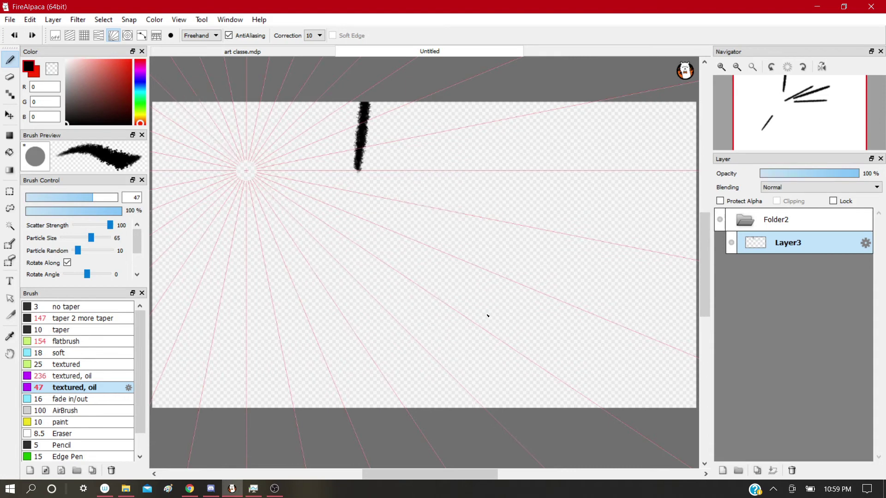
key(ctrl+z)
Step: Define a curve snap guide that spirals inward around the canvas centre, trace it with the brush, and close the guide
click(141, 35)
click(326, 166)
click(262, 238)
click(333, 340)
click(489, 319)
click(447, 193)
click(343, 221)
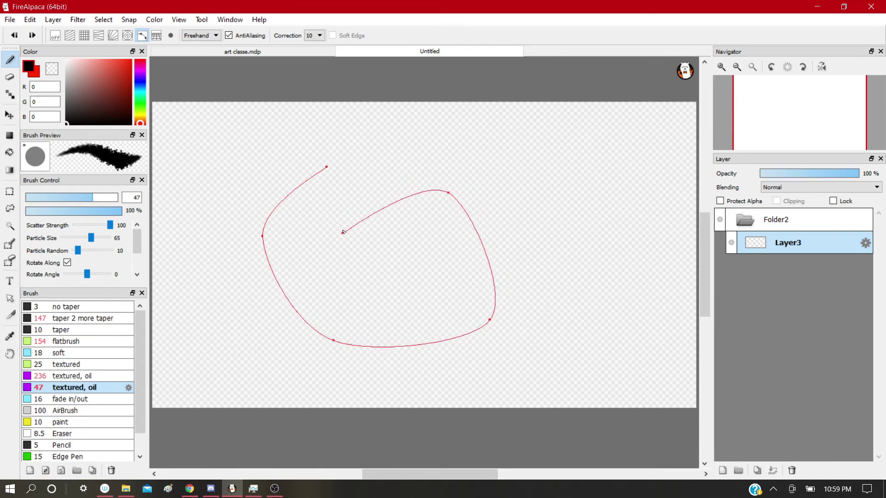
click(399, 290)
click(382, 278)
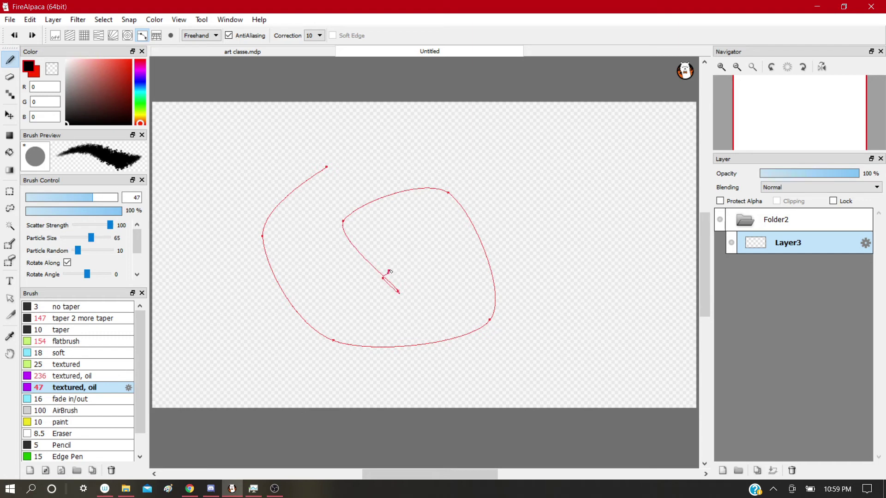
double_click(387, 274)
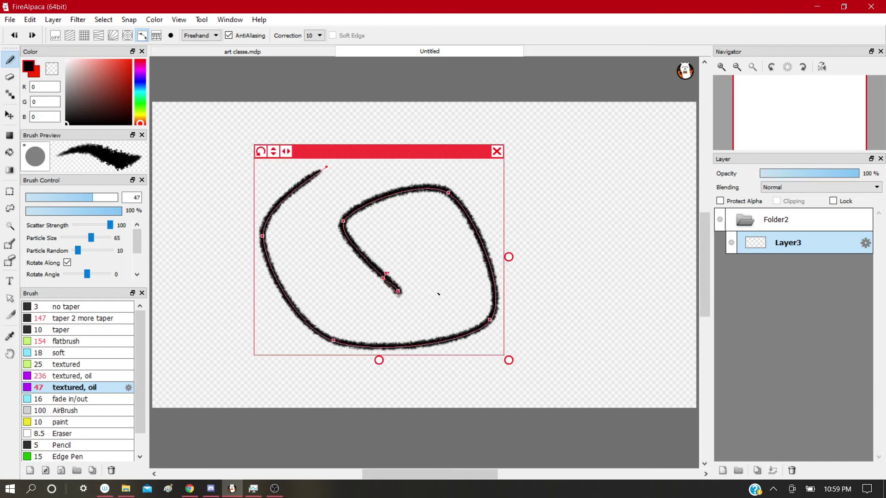
click(496, 152)
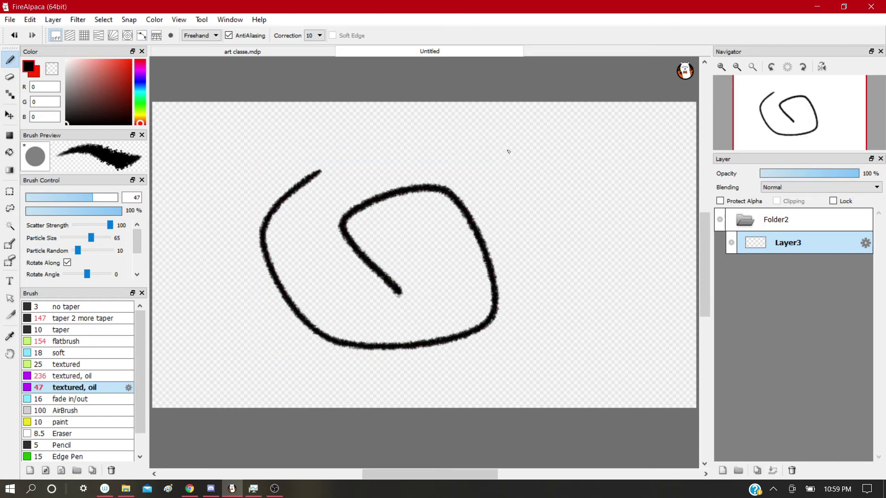
Step: Turn the curve snap back on, shift its guide toward the right, trace a second spiral, and undo both spiral strokes
key(ctrl+z)
key(ctrl+y)
click(141, 36)
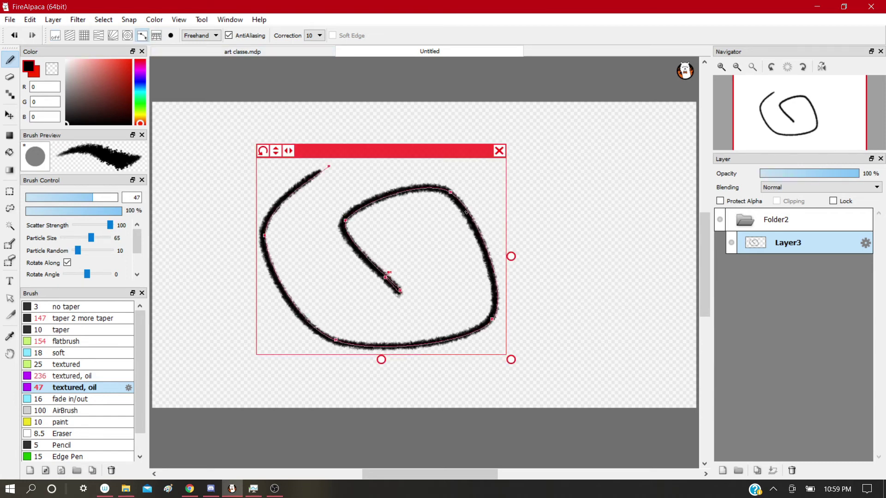
drag(438, 155, 542, 140)
mouse_move(432, 153)
mouse_down()
mouse_move(369, 242)
mouse_move(475, 249)
mouse_move(505, 277)
mouse_up()
click(604, 139)
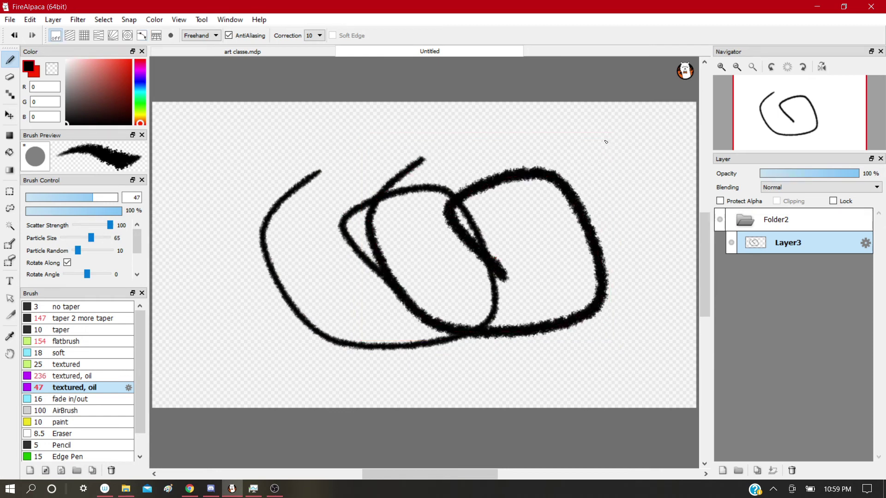
key(ctrl+z)
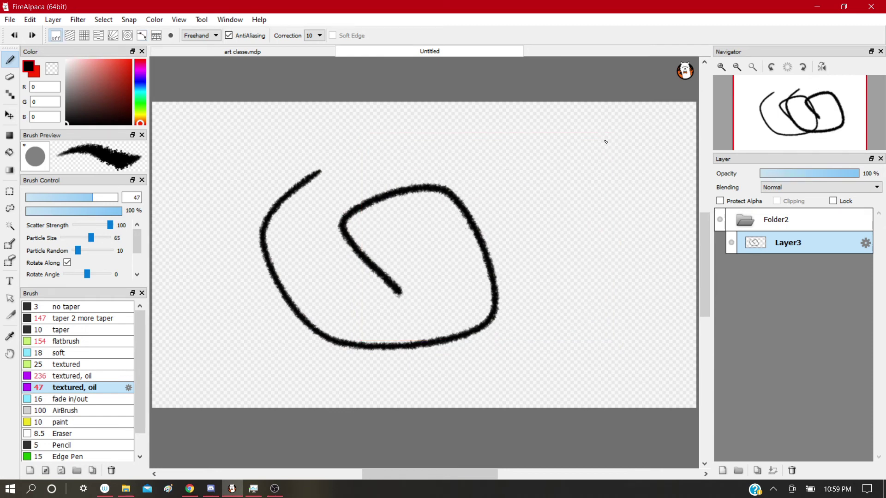
key(ctrl+z)
Step: Turn on the snap type that follows the curve snap and try horizontal and diagonal strokes, undoing each test
click(156, 36)
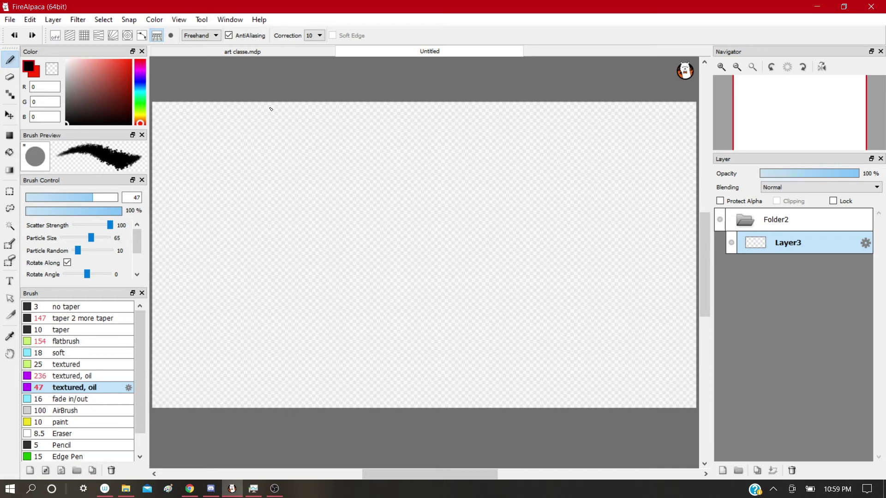
drag(327, 246, 544, 245)
key(ctrl+z)
click(157, 35)
click(157, 35)
drag(249, 193, 392, 292)
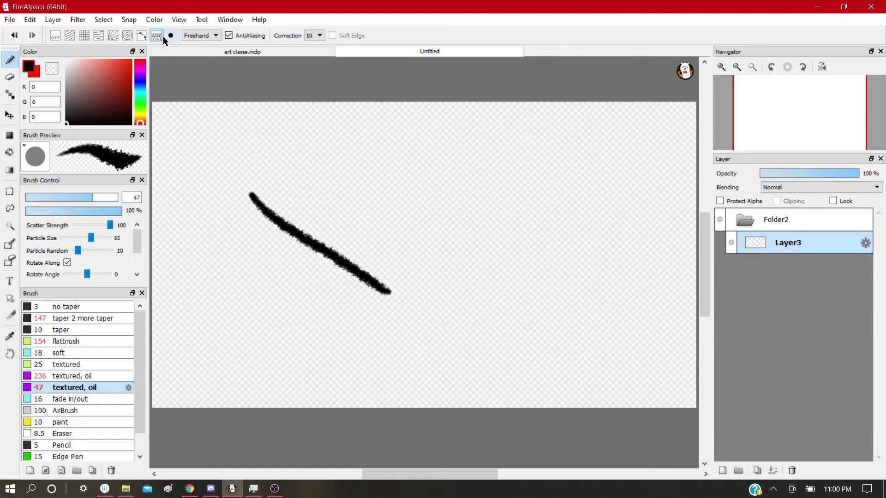
key(ctrl+z)
mouse_move(227, 158)
mouse_down()
mouse_move(277, 221)
mouse_move(271, 215)
mouse_up()
key(ctrl+z)
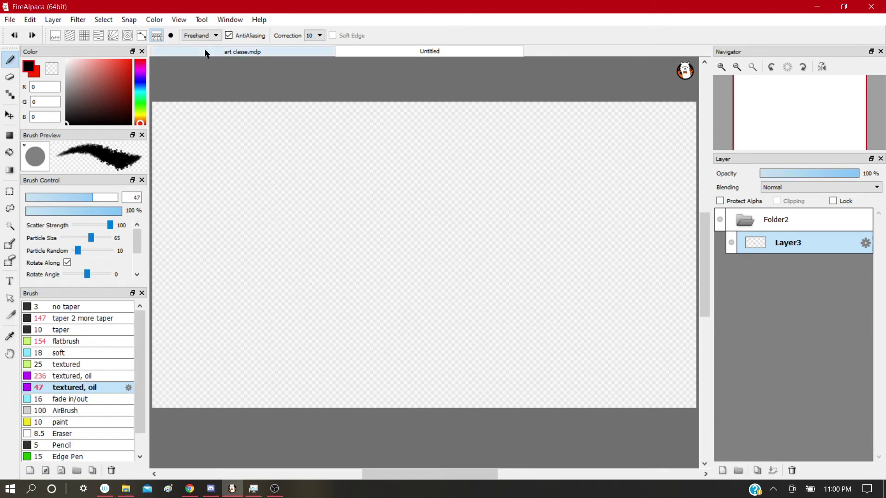
click(6, 7)
click(23, 16)
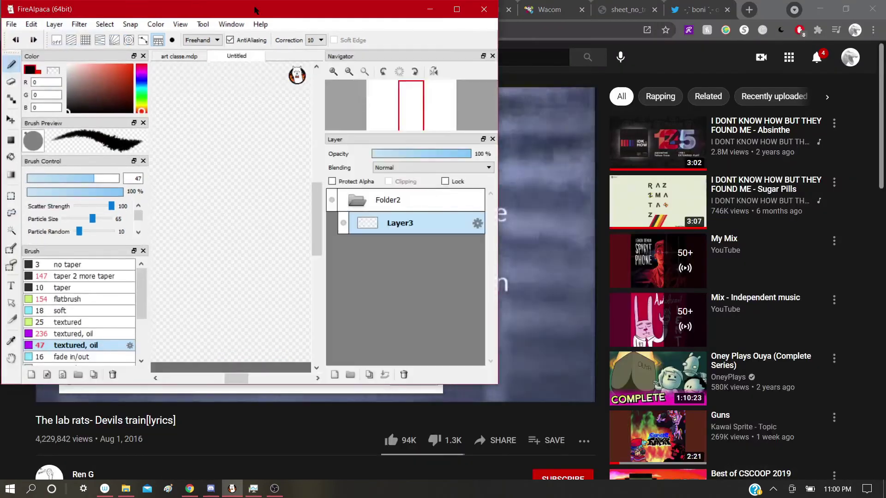
click(456, 10)
Step: Create a new document from the clipboard image and switch back to the blank untitled canvas
click(10, 19)
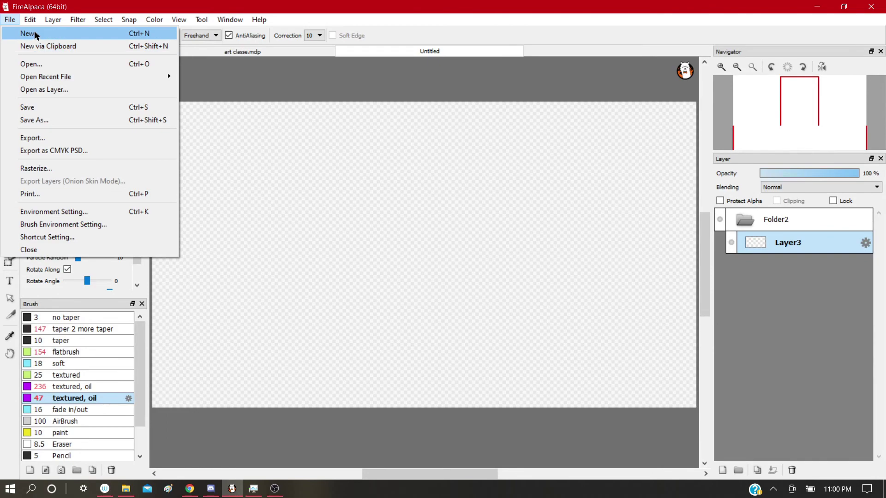
click(40, 47)
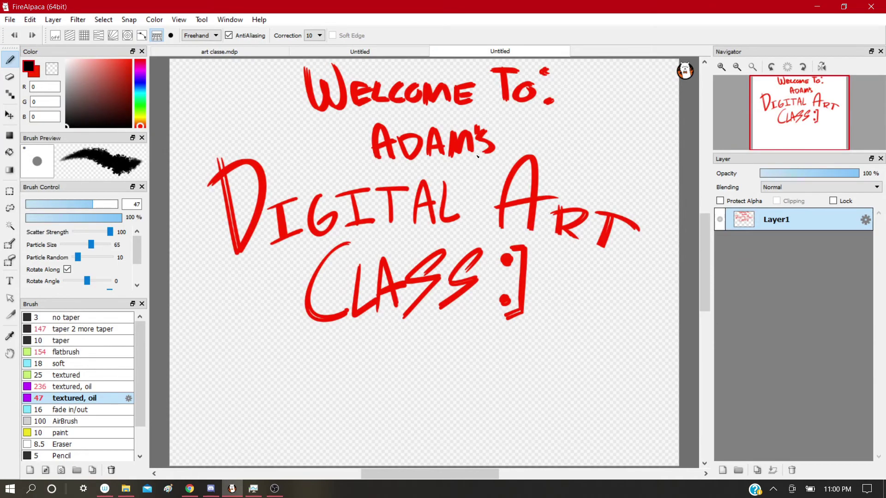
click(411, 51)
Step: Browse the saved artwork files in the Art folder as if opening an image, and leave without opening any
click(29, 20)
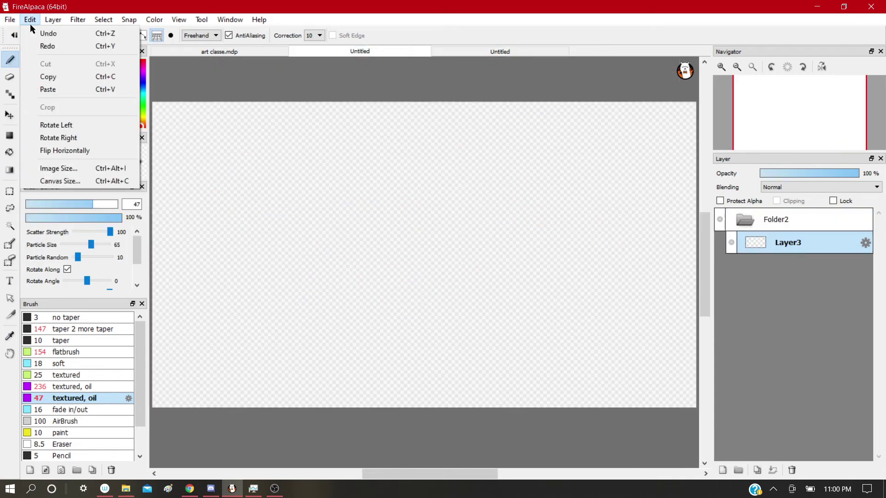
mouse_move(10, 20)
click(31, 63)
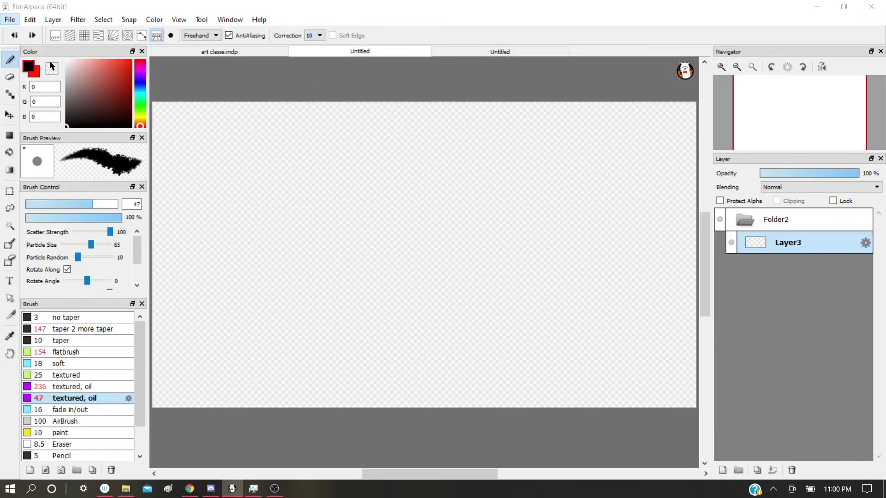
scroll(508, 184, down, 3)
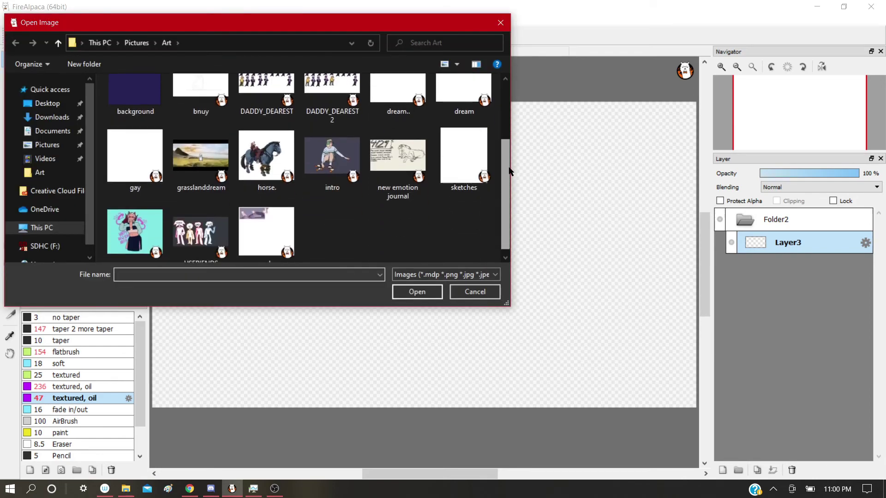
scroll(503, 139, up, 3)
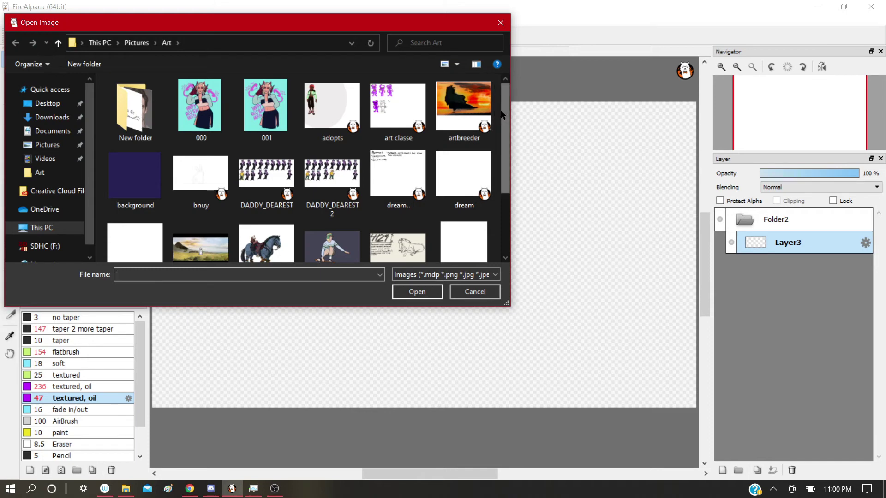
scroll(506, 162, down, 2)
scroll(508, 175, down, 1)
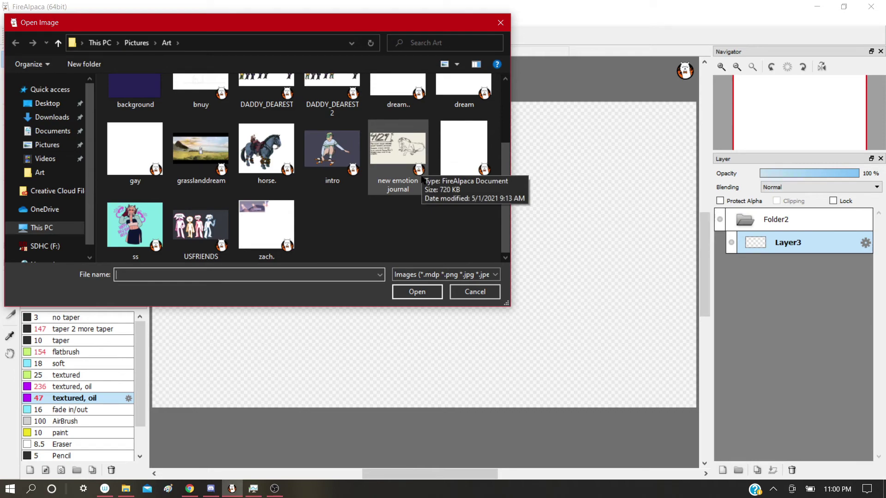
click(501, 22)
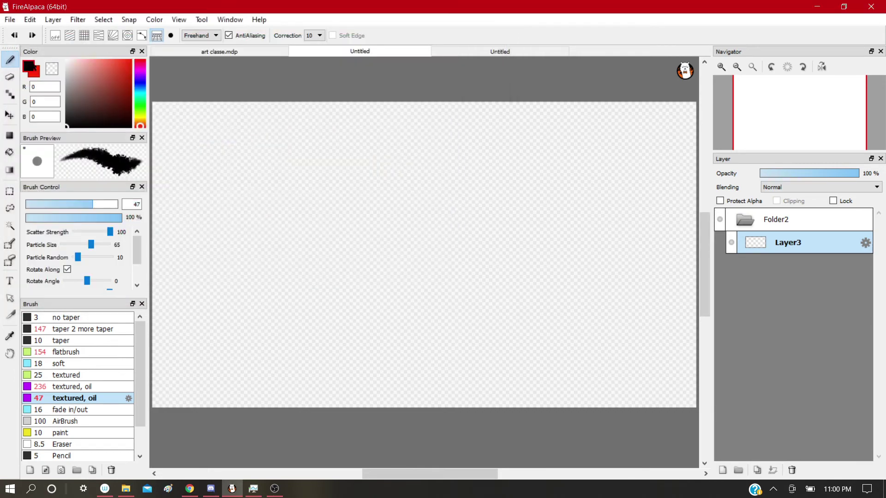
Step: Review the recent files, browse the Art folder's subfolder for an image to open as a layer, and cancel
click(10, 19)
mouse_move(52, 82)
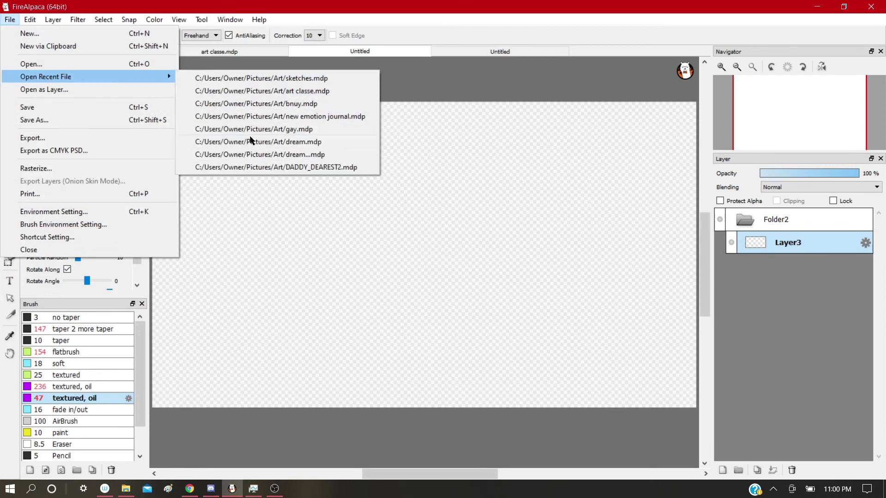
click(152, 90)
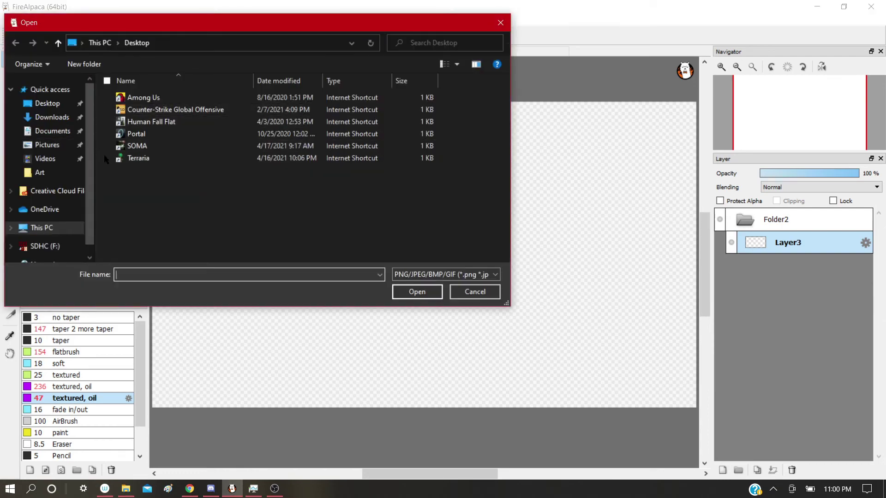
click(52, 116)
click(53, 171)
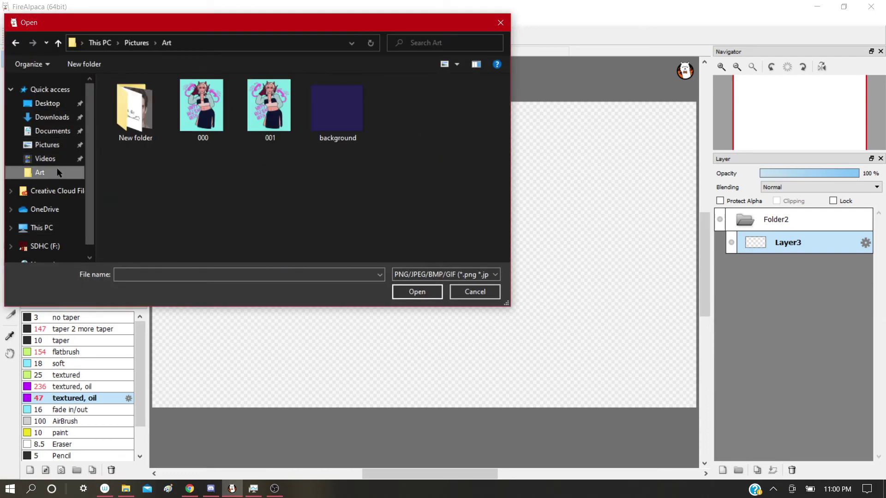
double_click(135, 107)
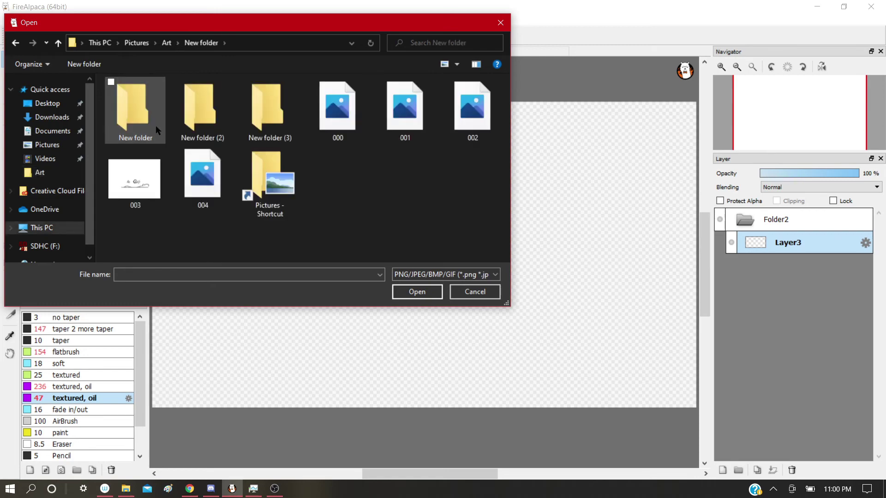
click(502, 23)
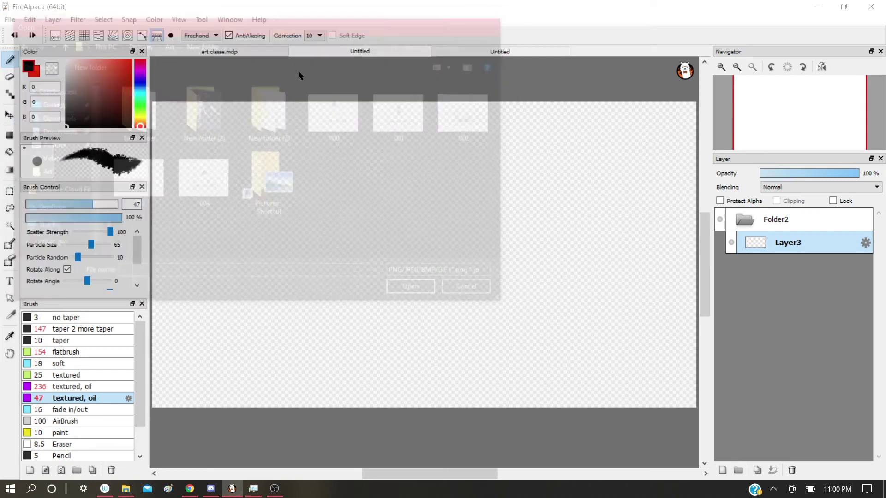
click(10, 19)
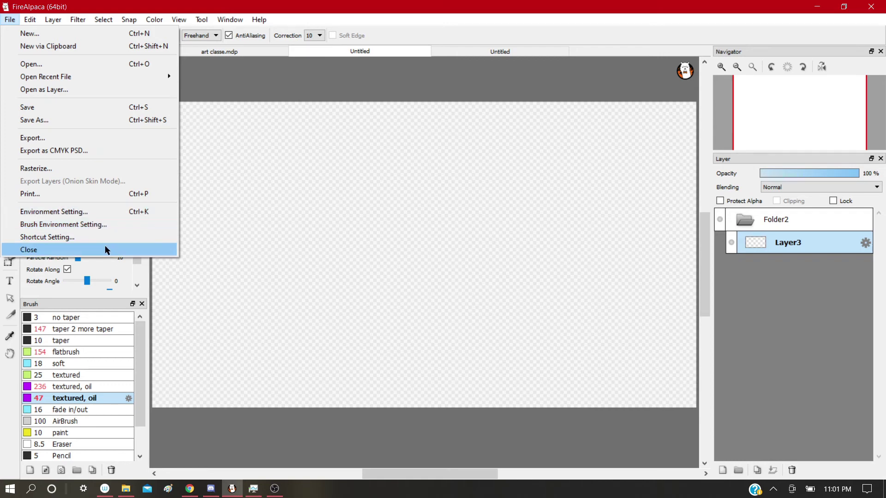
click(375, 77)
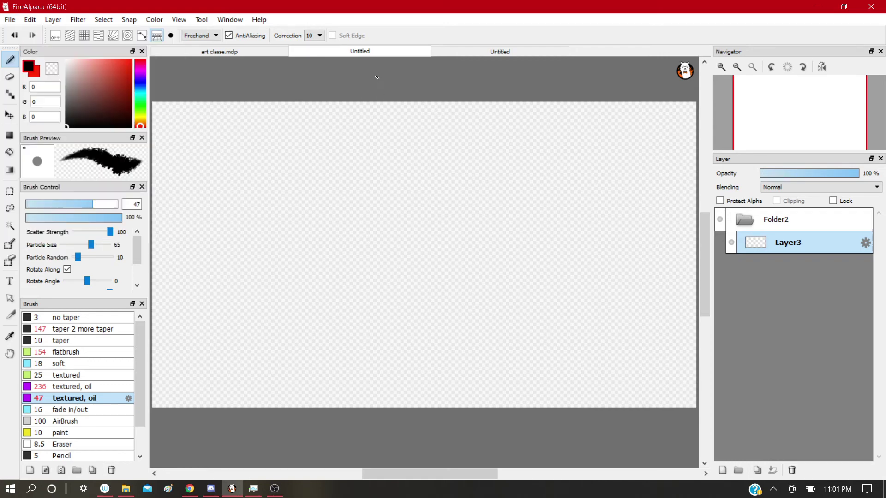
click(30, 19)
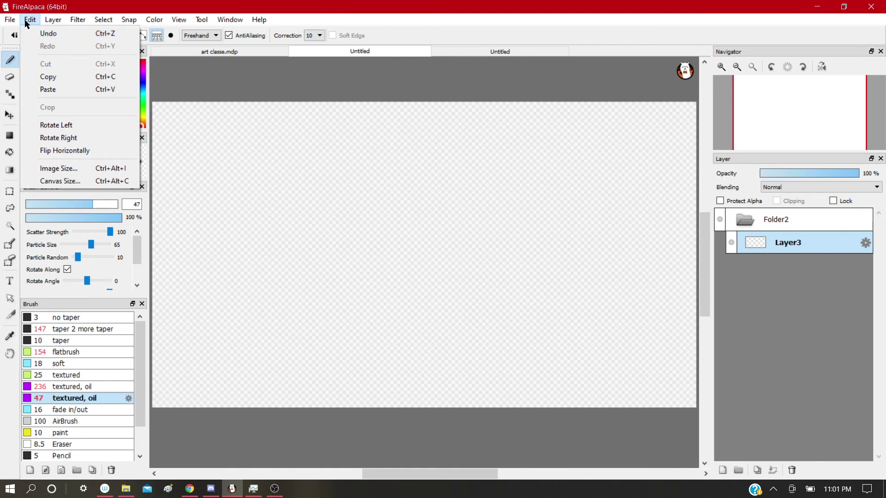
click(46, 35)
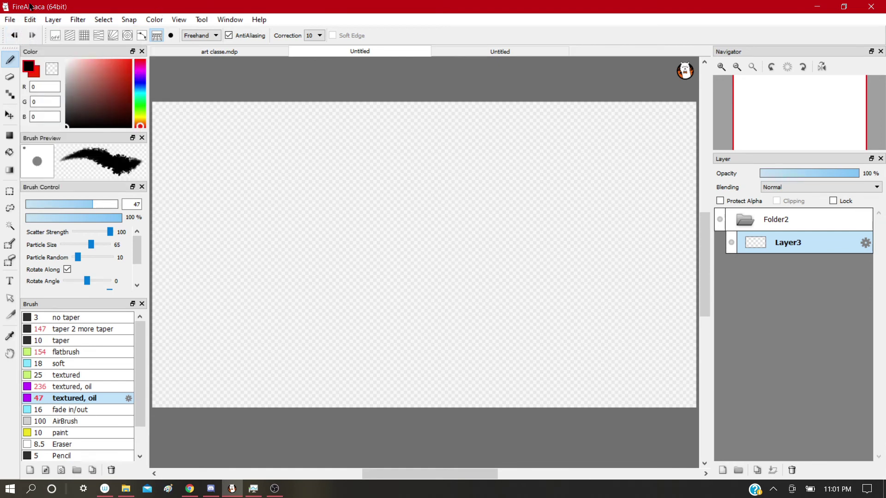
click(30, 20)
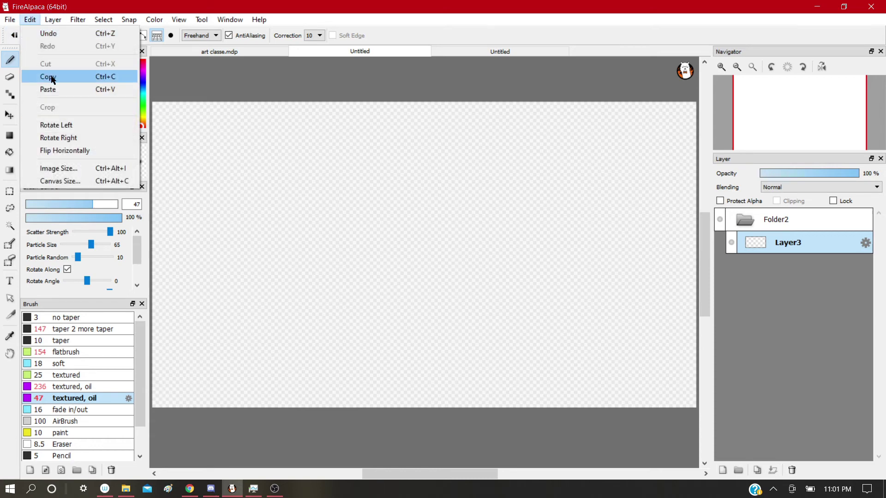
Step: Paint a looping black scribble on Layer3 with the size 47 textured, oil brush
click(7, 68)
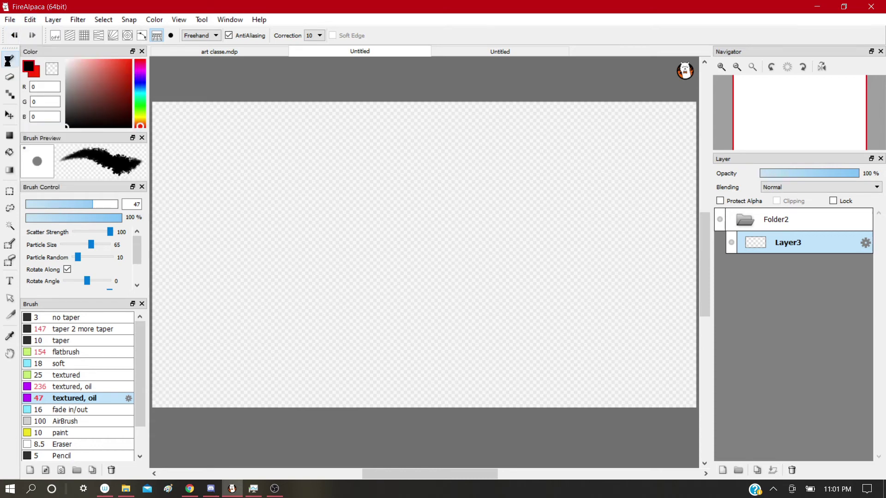
mouse_move(322, 112)
mouse_down()
mouse_move(374, 227)
mouse_move(357, 276)
mouse_up()
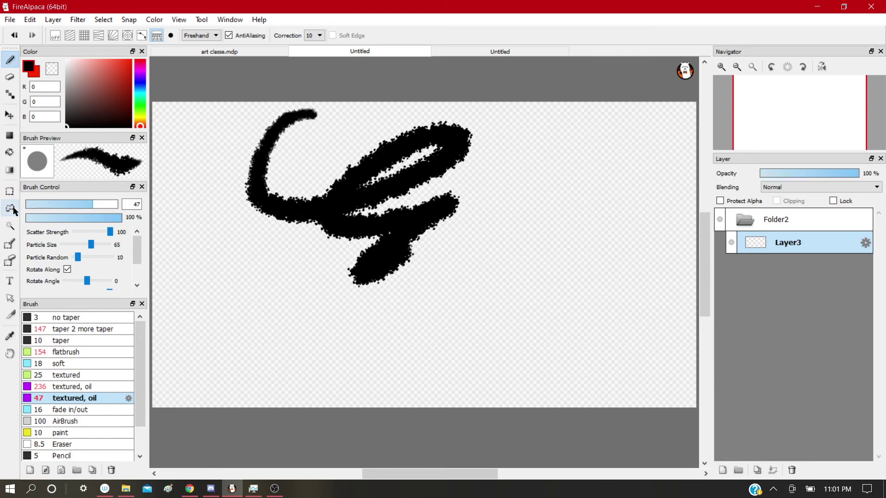
Step: Lasso the middle of the scribble, cut the selected area, and undo the deselection that follows
click(16, 209)
drag(386, 140, 390, 139)
click(30, 19)
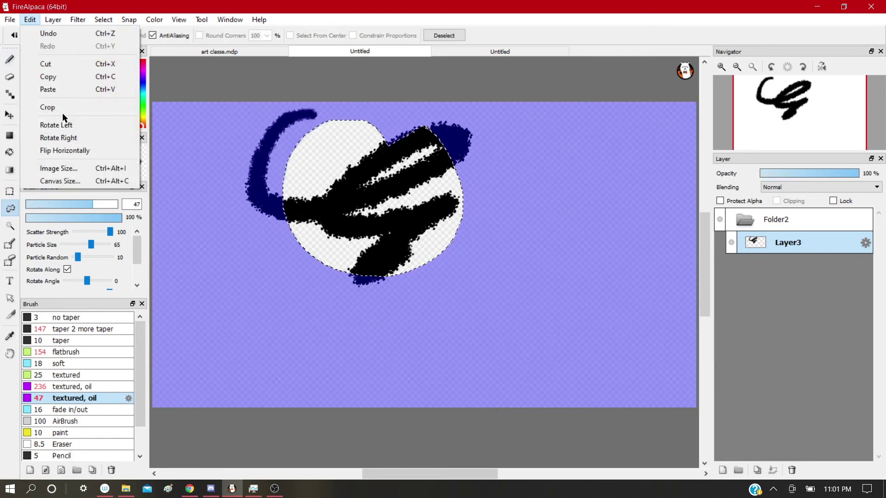
click(51, 65)
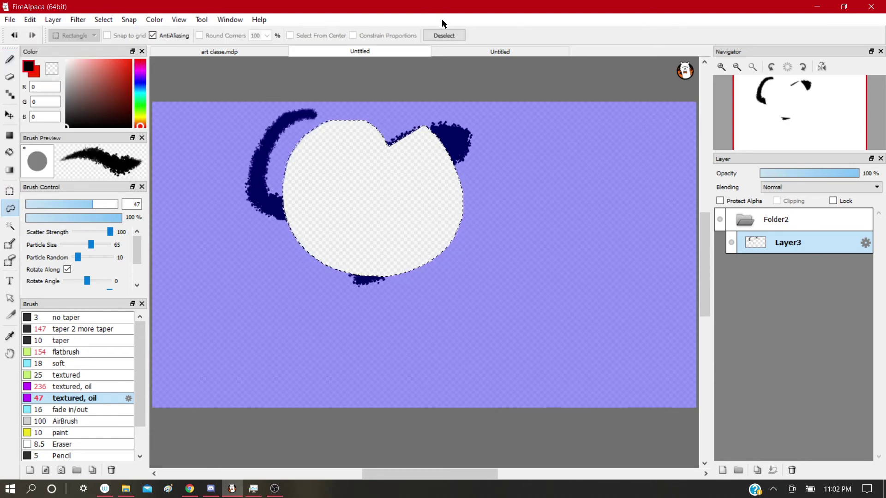
click(444, 35)
key(ctrl+z)
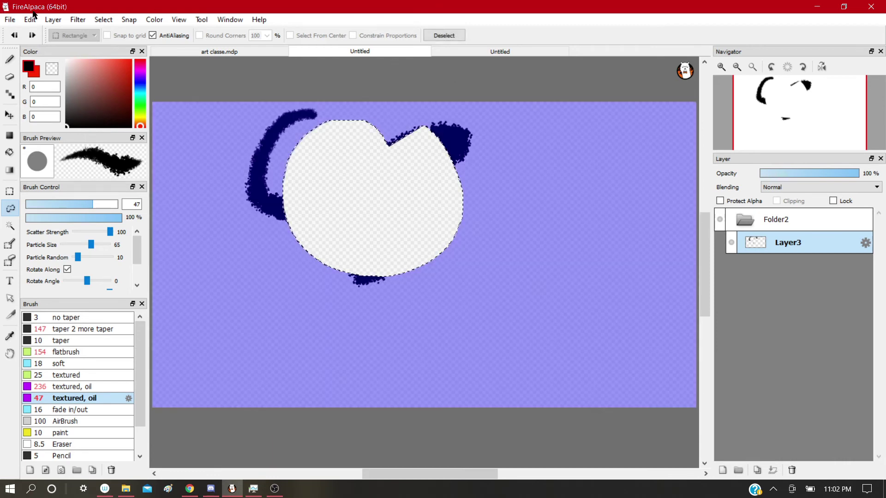
Step: Crop the canvas to the lasso selection, deleting the area outside it, and undo the deselection and crop
click(30, 19)
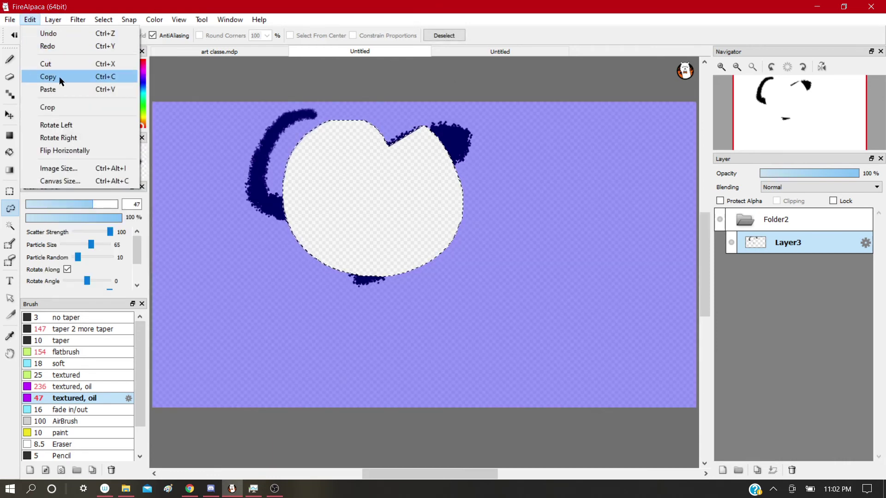
click(63, 110)
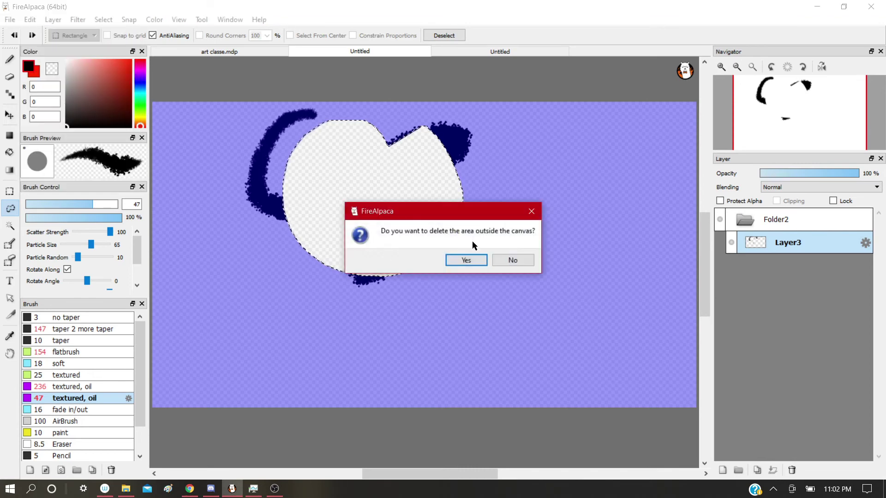
click(468, 259)
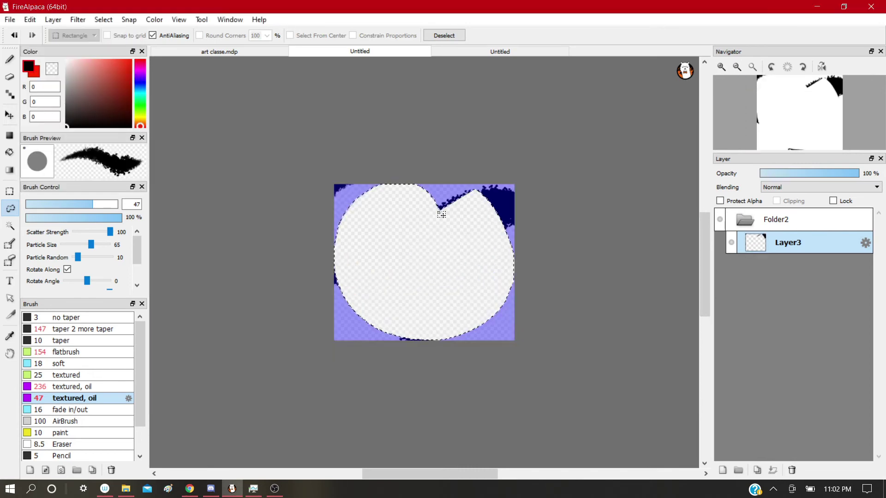
click(443, 38)
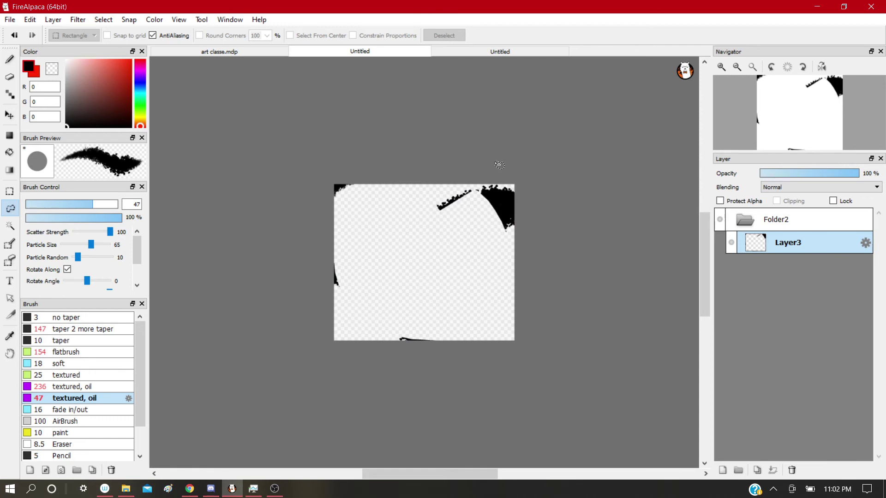
key(ctrl+z)
key(ctrl+z)
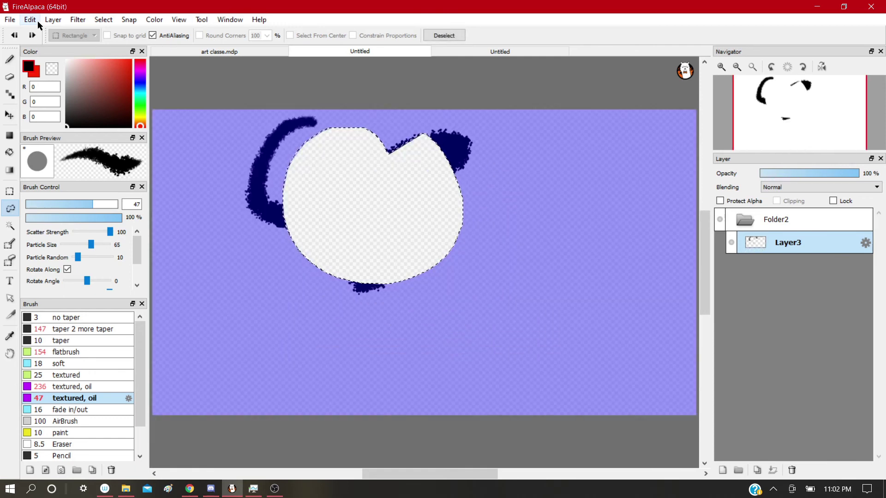
Step: Rotate the canvas left, undo back to the uncut scribble, and clear the selection
click(37, 21)
click(70, 126)
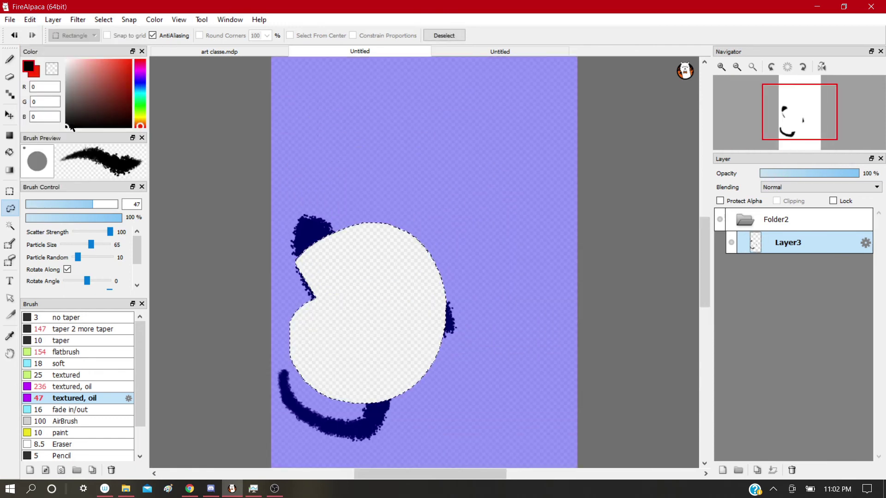
click(29, 20)
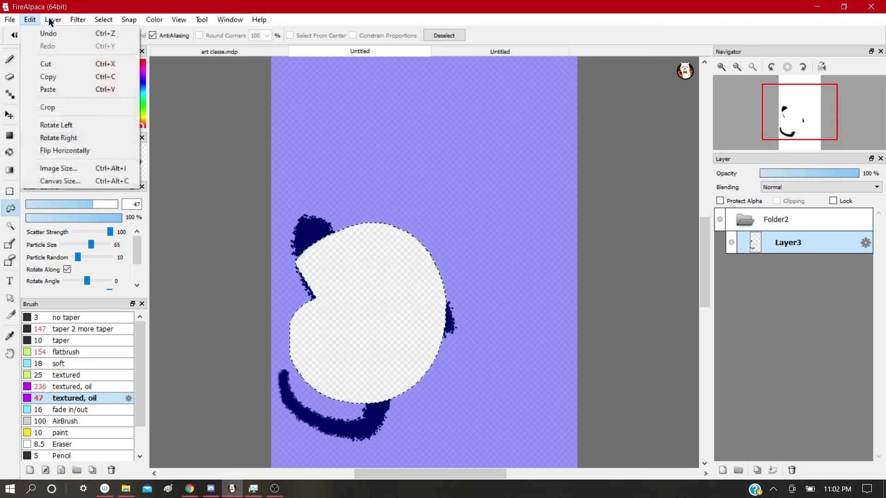
click(53, 20)
key(Escape)
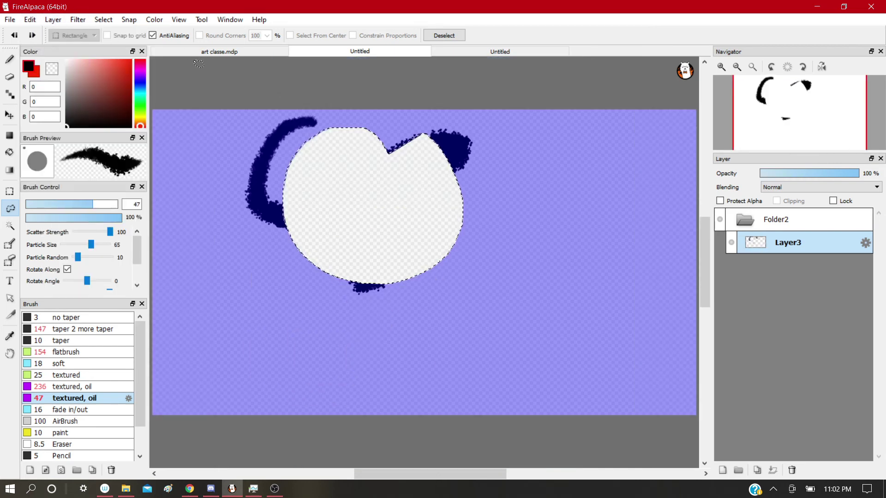
key(ctrl+z)
key(ctrl+d)
Step: Resize the image to a width of 2000 pixels with constrained proportions
click(29, 21)
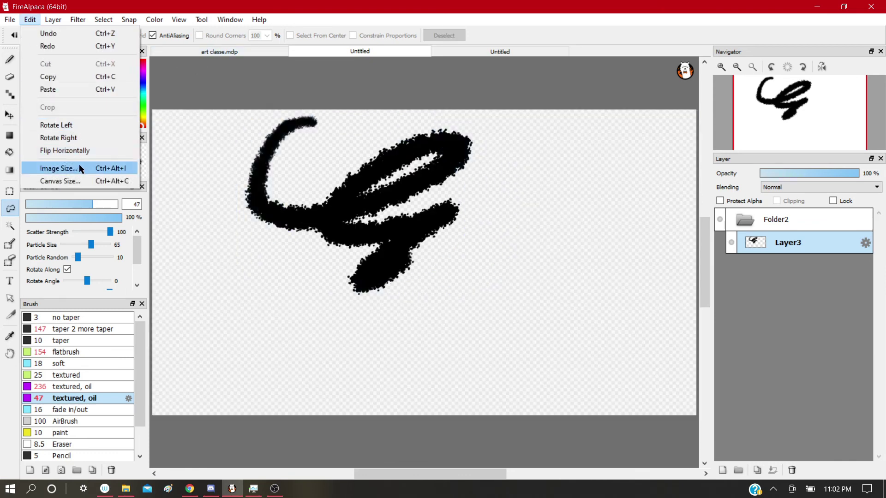
click(99, 170)
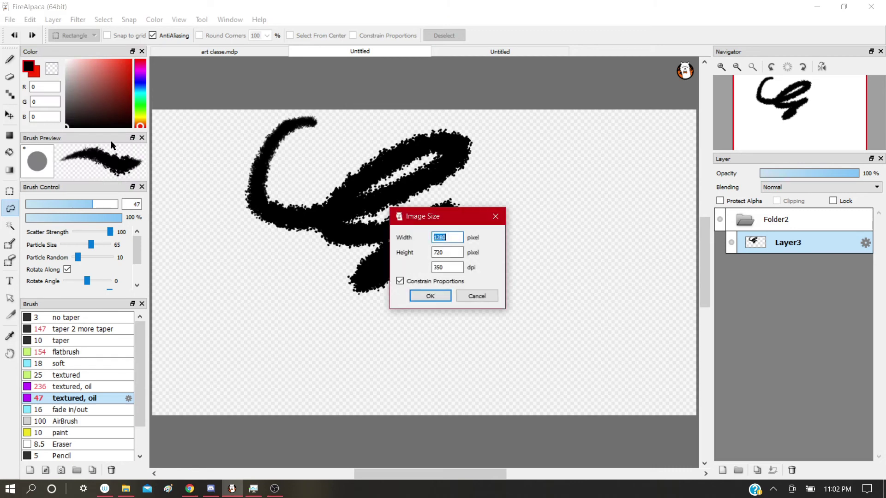
click(456, 238)
text(2000)
key(Return)
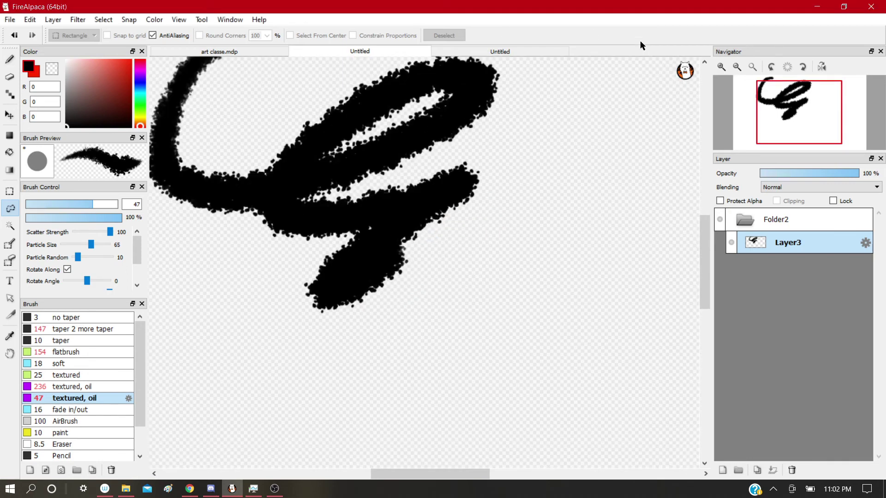
click(753, 70)
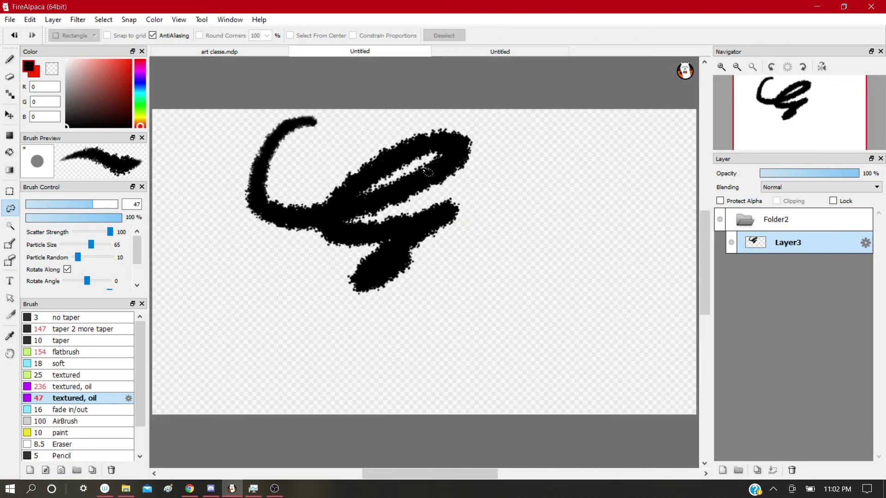
scroll(454, 167, down, 2)
scroll(459, 174, up, 1)
scroll(450, 176, down, 1)
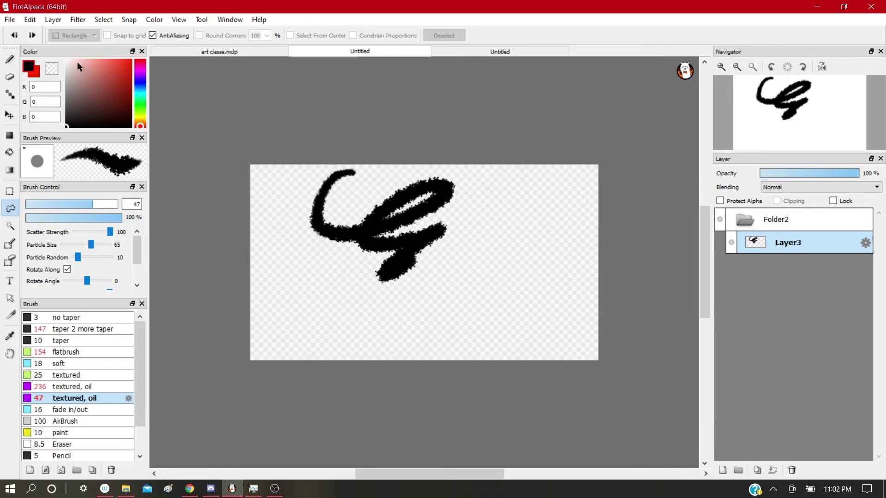
Step: Add an 8-bit stencil above Layer3
click(29, 19)
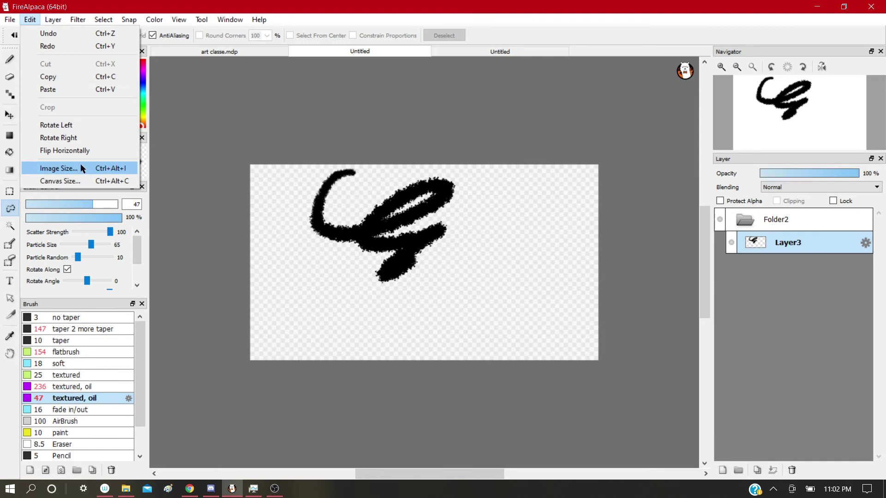
click(196, 110)
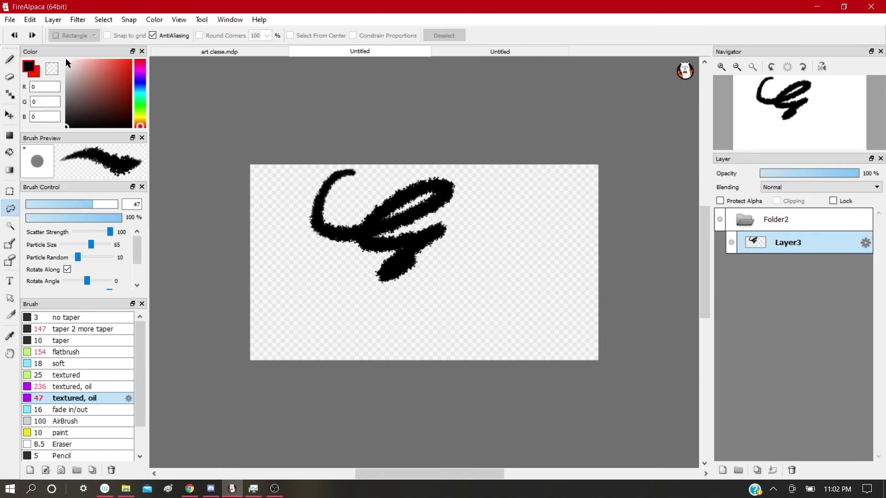
click(53, 19)
mouse_move(78, 20)
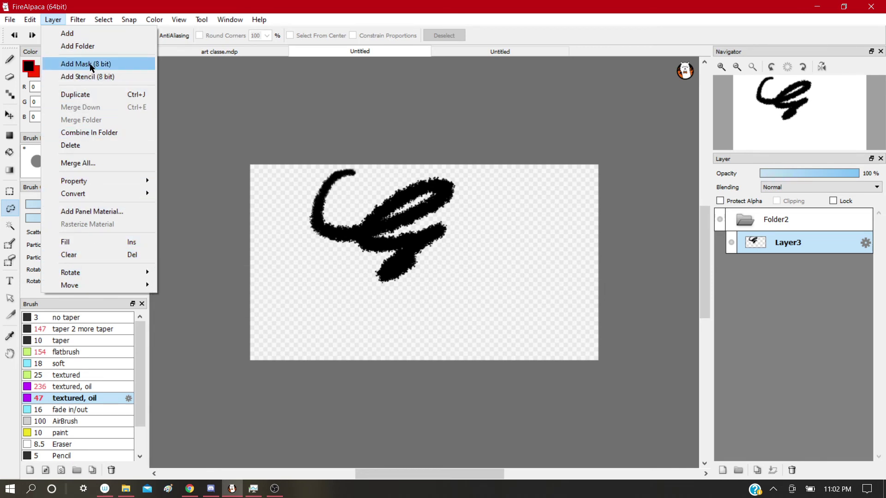
click(99, 77)
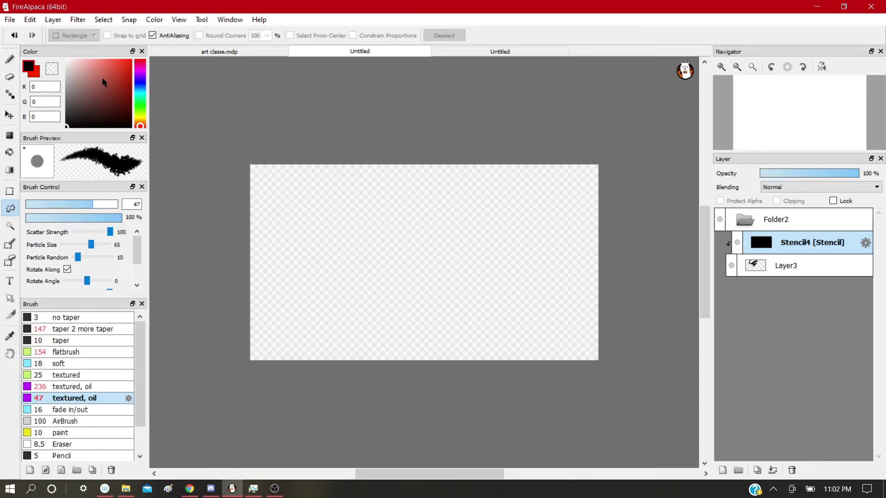
Step: Set the brush color to white with the stencil layer selected, and delete the stencil
click(774, 264)
click(766, 249)
click(10, 60)
click(90, 63)
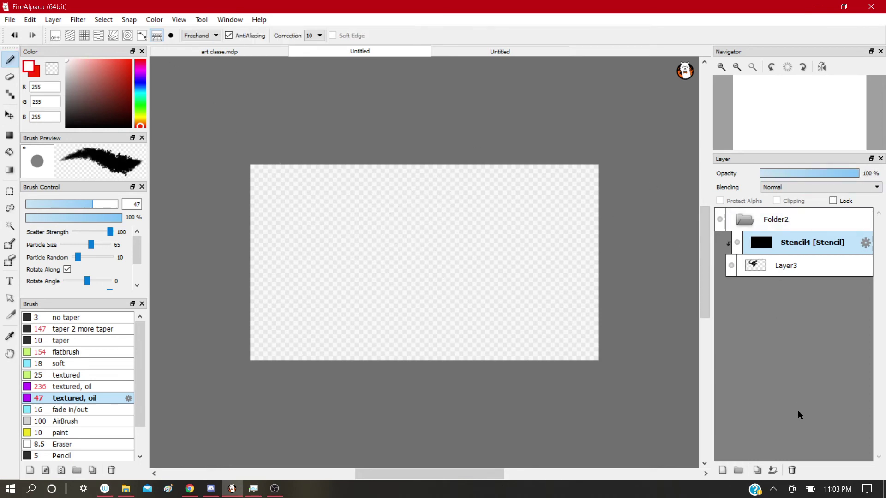
click(794, 466)
click(29, 19)
mouse_move(53, 19)
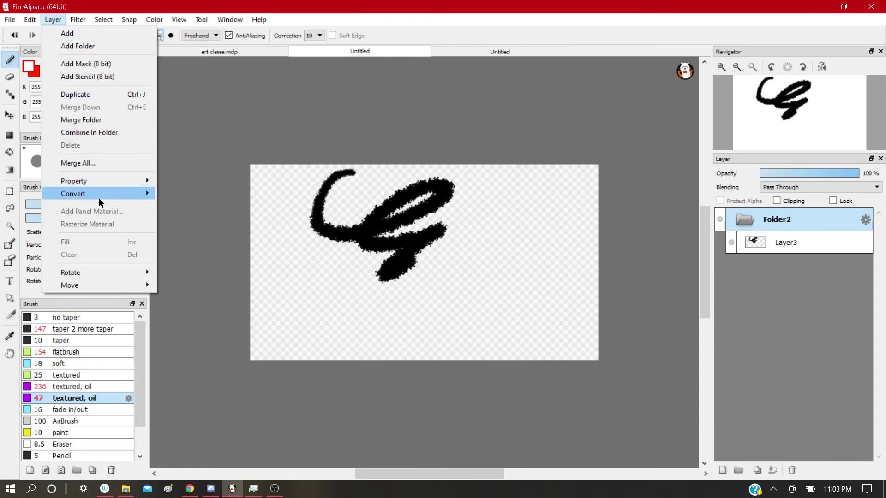
click(52, 19)
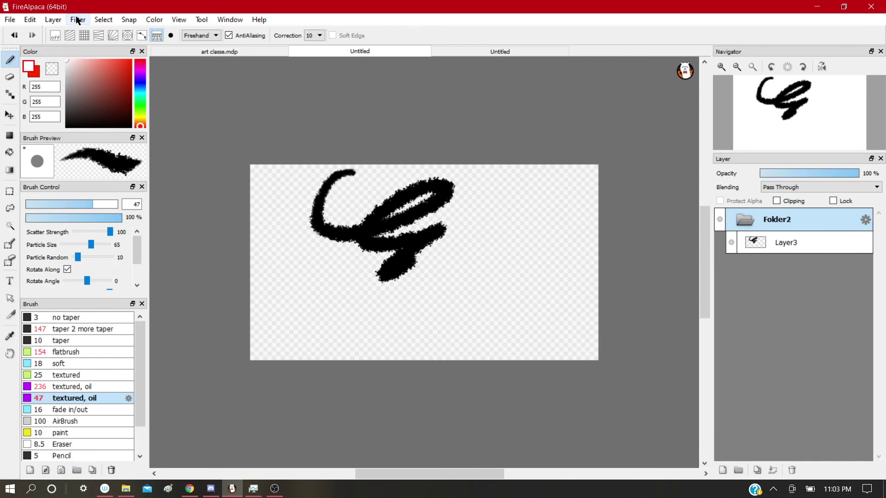
click(77, 20)
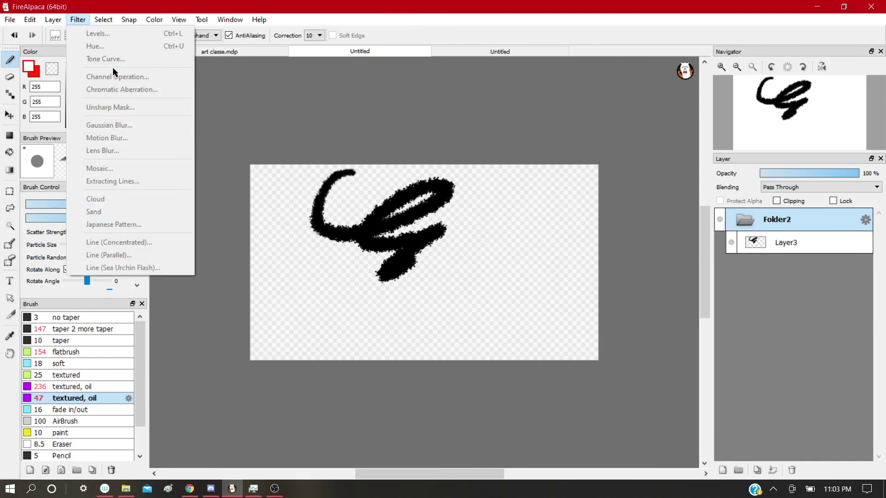
Step: Try moving the scribble with Transform and cancel the transformation
mouse_move(105, 18)
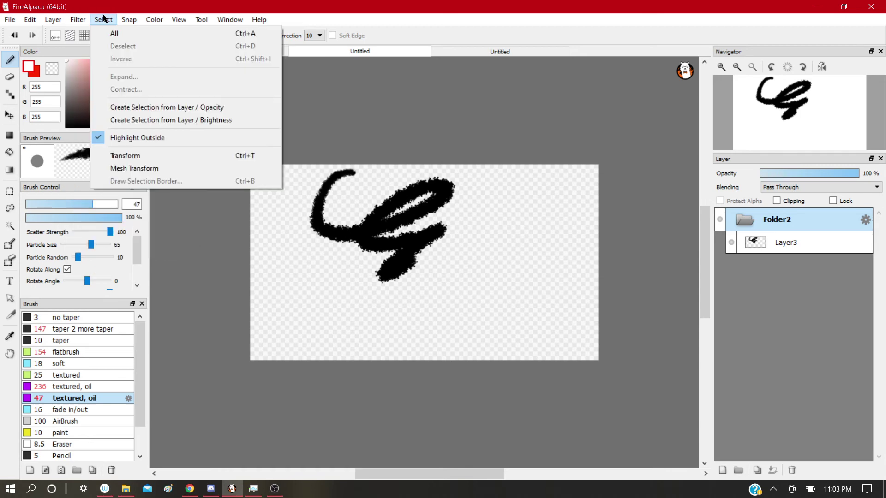
click(164, 157)
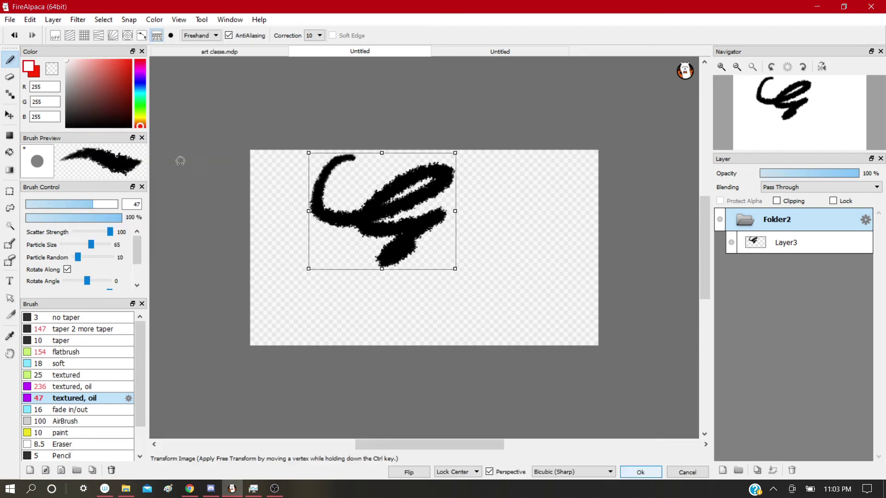
drag(390, 197, 395, 236)
click(705, 473)
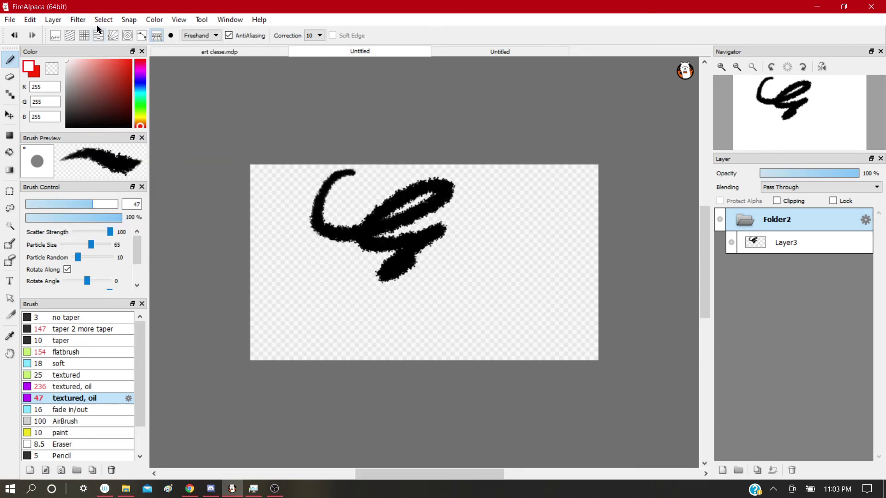
Step: Warp the scribble with a Mesh Transform of 2 columns and 2 rows, pulling the center point far to the right
click(103, 19)
click(133, 168)
click(482, 472)
click(480, 401)
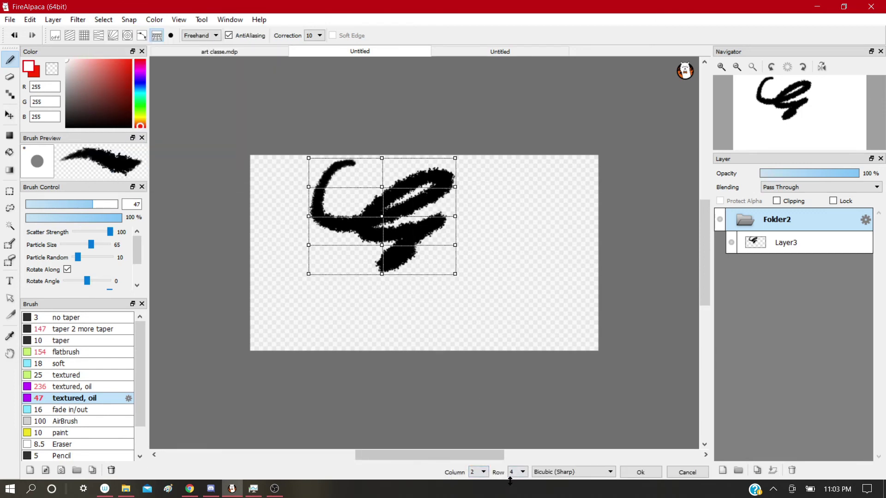
click(517, 472)
click(513, 401)
mouse_move(391, 220)
mouse_down()
mouse_move(366, 221)
mouse_move(395, 218)
mouse_move(388, 401)
mouse_move(408, 315)
mouse_move(450, 334)
mouse_move(544, 300)
mouse_move(405, 235)
mouse_move(378, 210)
mouse_move(388, 245)
mouse_move(405, 170)
mouse_move(390, 222)
mouse_move(480, 325)
mouse_move(530, 314)
mouse_move(565, 246)
mouse_move(534, 198)
mouse_move(524, 224)
mouse_move(352, 222)
mouse_move(289, 275)
mouse_move(321, 321)
mouse_move(434, 319)
mouse_move(553, 278)
mouse_move(550, 243)
mouse_up()
click(650, 474)
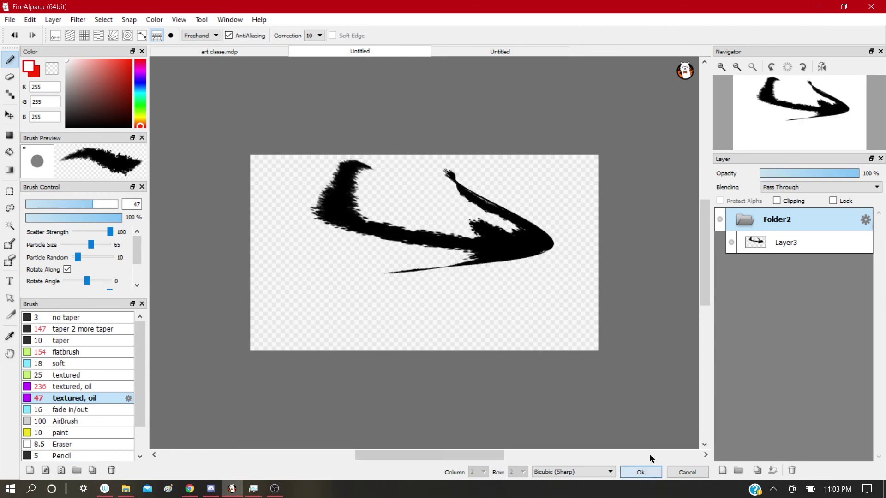
Step: Pick a dark brownish gray (RGB 68, 52, 52) on the color wheel and switch the color display back to the color bar
click(104, 21)
mouse_move(129, 20)
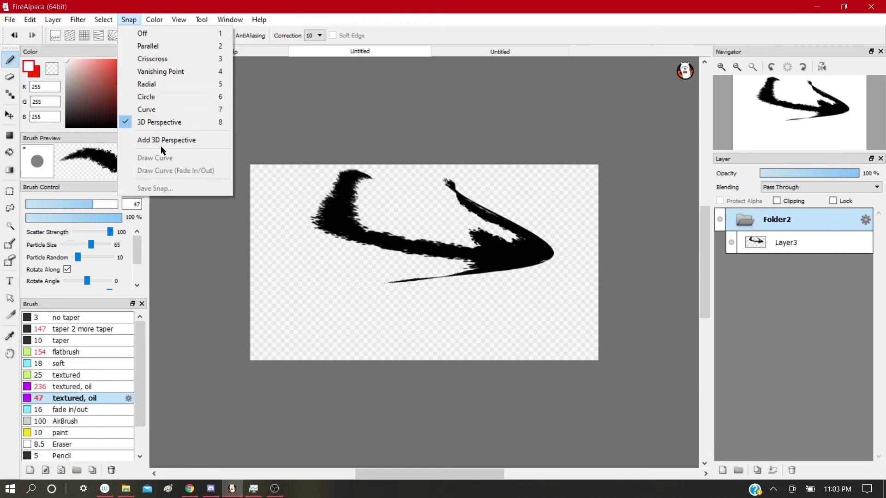
mouse_move(156, 19)
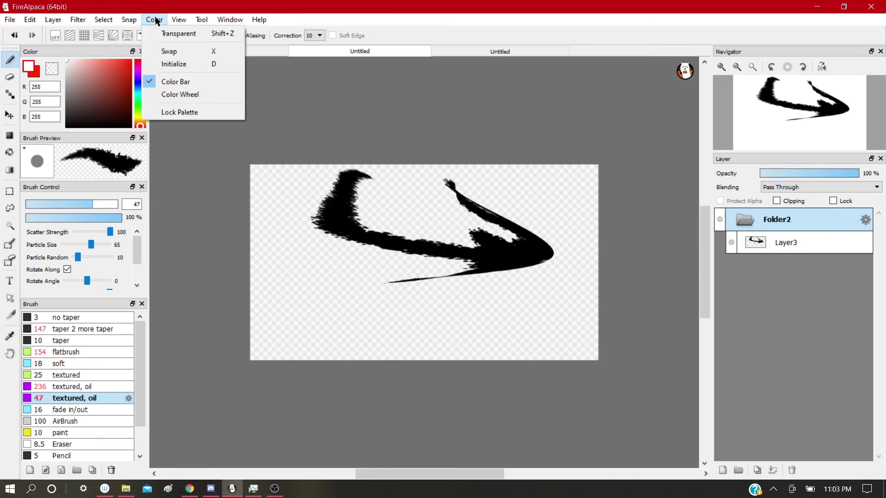
click(179, 94)
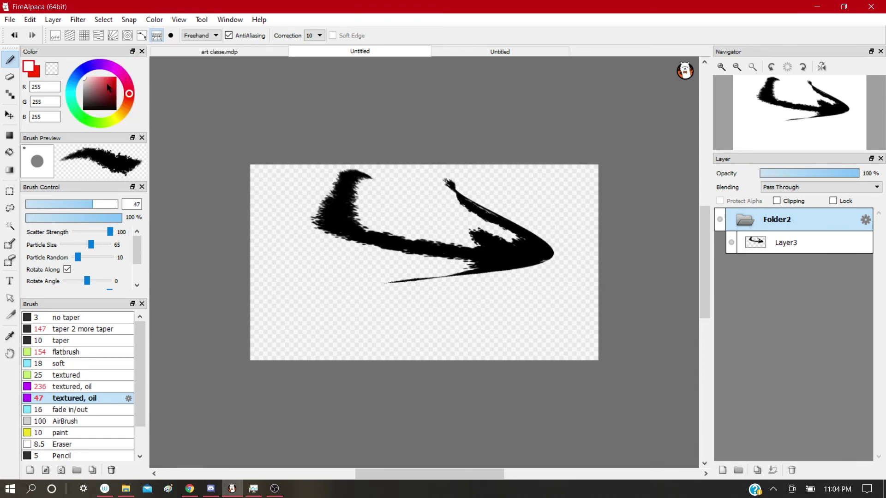
mouse_move(101, 95)
mouse_down()
mouse_move(131, 65)
mouse_move(99, 107)
mouse_move(90, 101)
mouse_up()
click(155, 19)
click(183, 82)
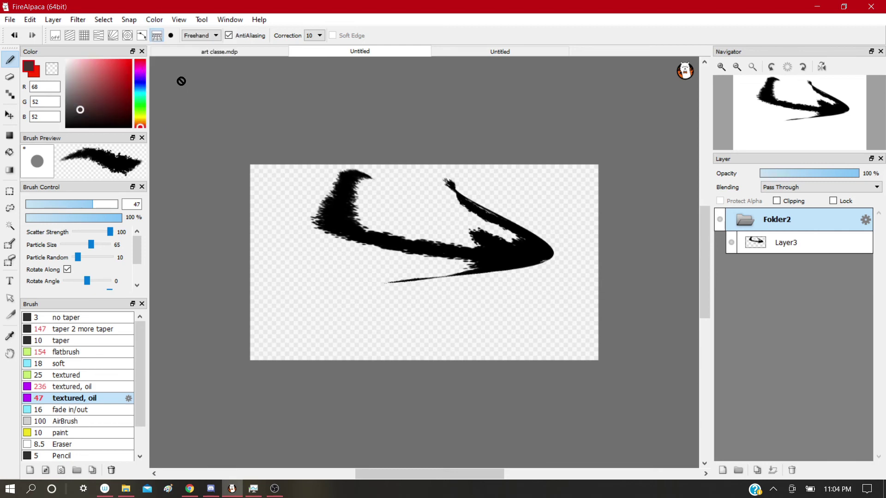
Step: Set the brush color to a dark reddish brown (RGB 99, 51, 49) and toggle Lock Palette
mouse_move(88, 79)
mouse_down()
mouse_move(85, 68)
mouse_move(81, 90)
mouse_move(101, 111)
mouse_move(98, 101)
mouse_up()
click(154, 19)
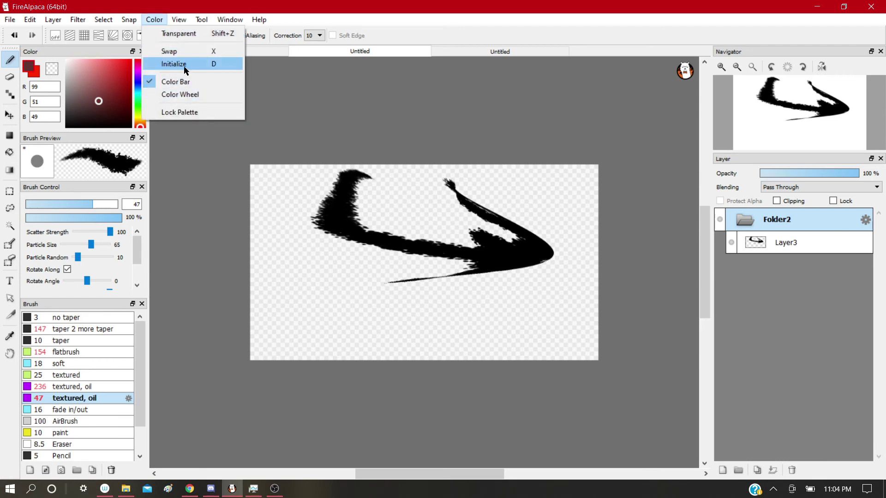
click(196, 115)
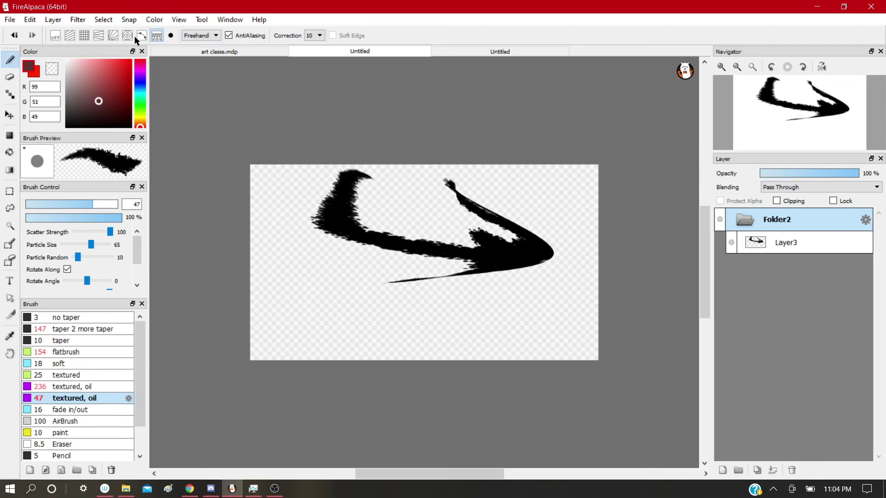
click(129, 20)
click(175, 122)
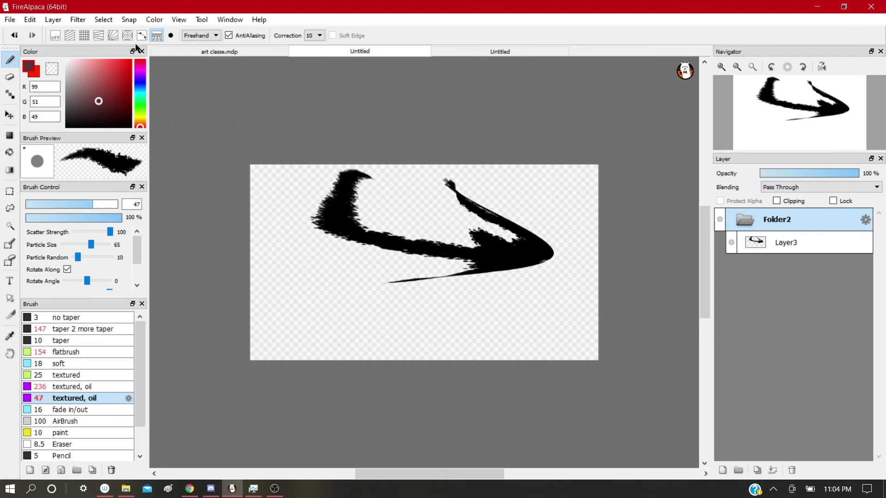
click(130, 20)
click(182, 115)
Step: Turn off the transparent background display and turn on Onion Skin Mode
click(178, 21)
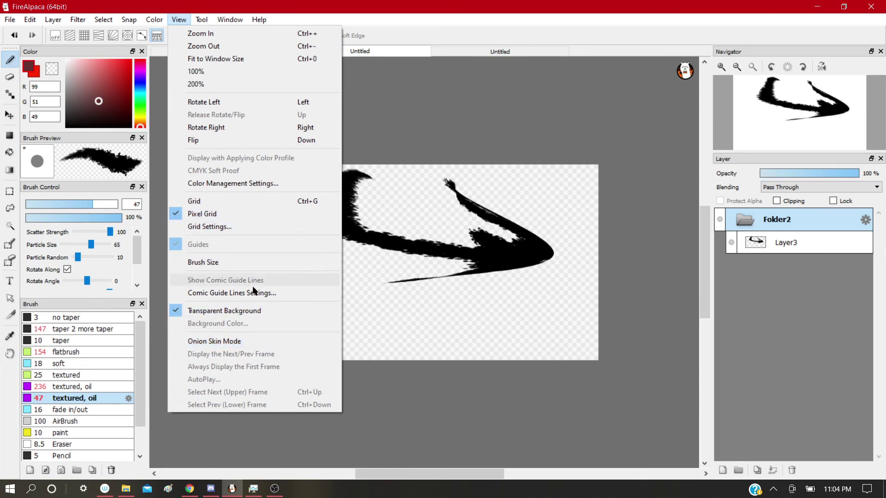
click(234, 311)
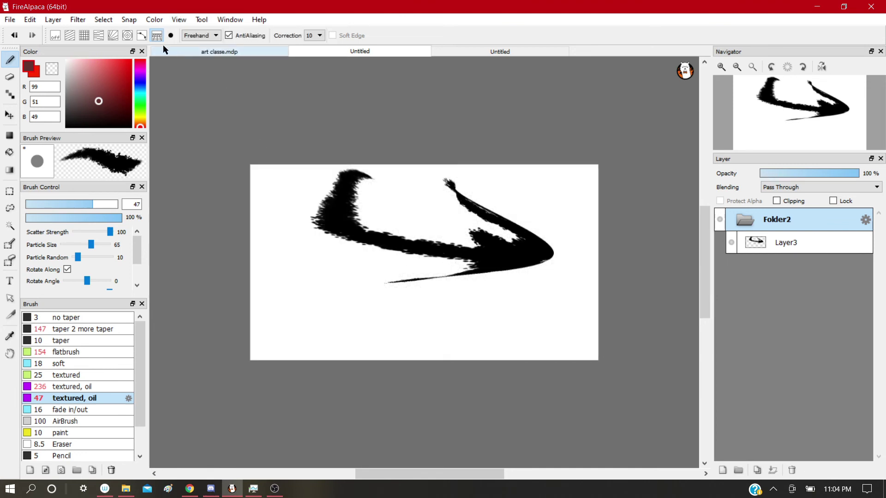
click(178, 21)
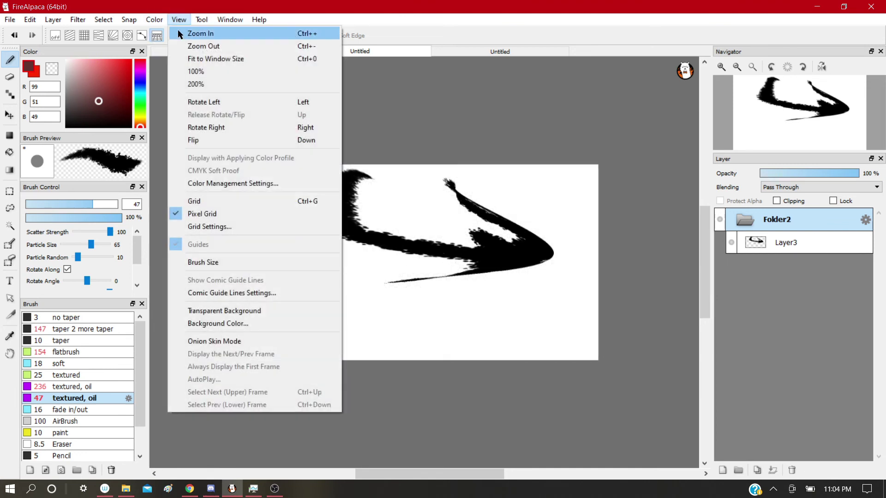
click(242, 341)
Step: Collapse Folder2 and add three new layers above it, each with its own curved brush stroke offset from the previous one
click(741, 220)
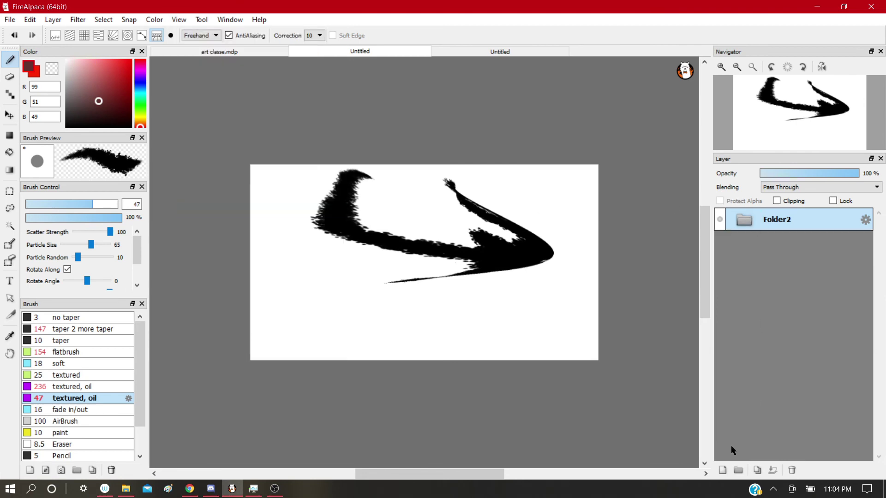
click(722, 470)
drag(434, 224, 484, 296)
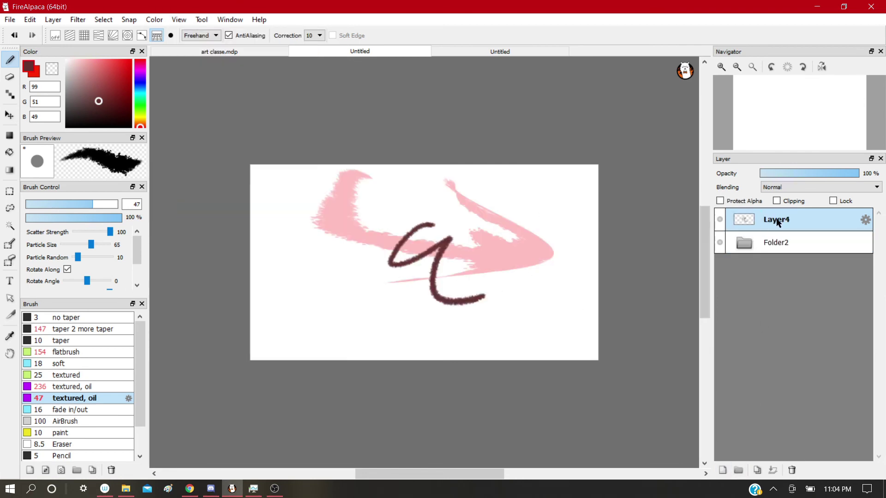
click(723, 470)
drag(473, 253, 552, 313)
click(722, 470)
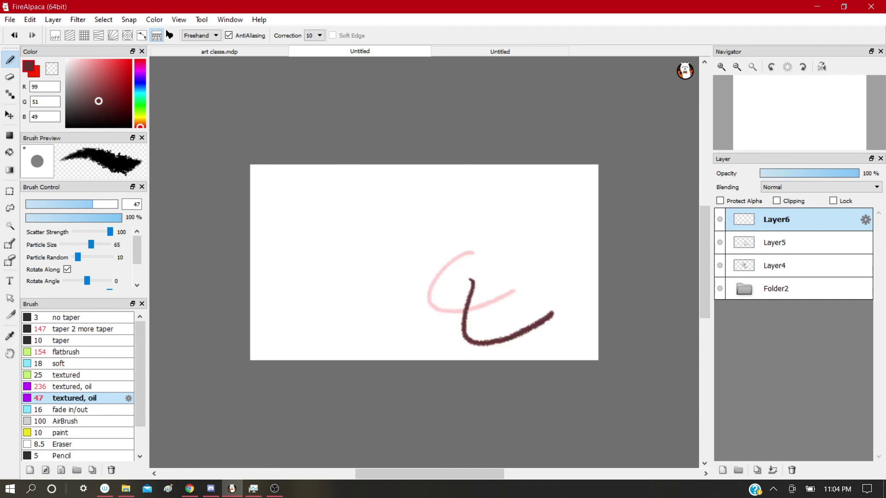
Step: Turn on Always Display the First Frame for the onion skin and select Layer5 as the current frame
click(179, 20)
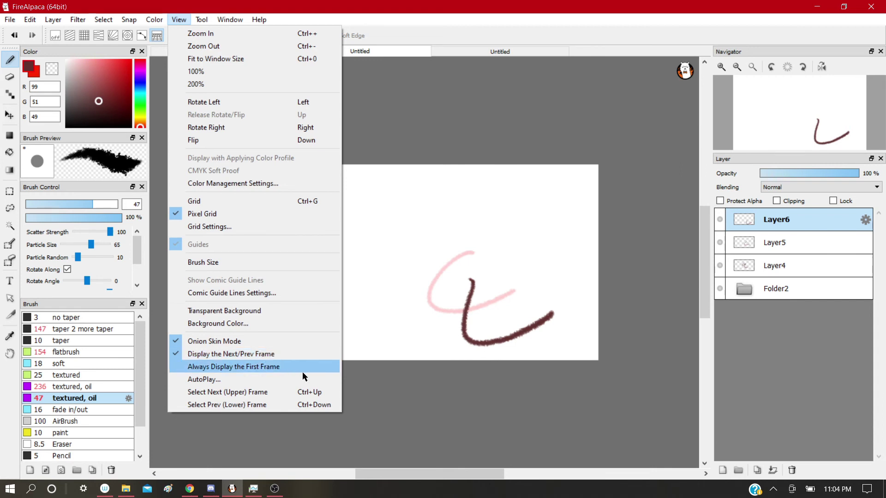
click(259, 366)
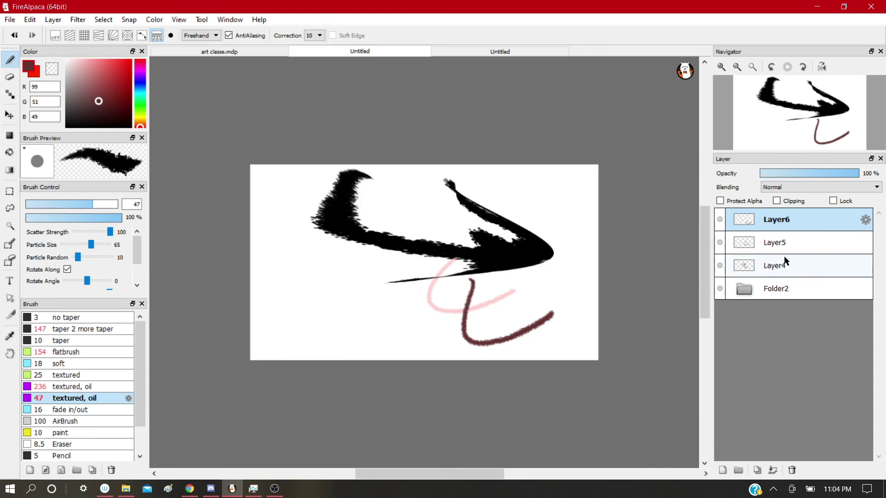
click(782, 244)
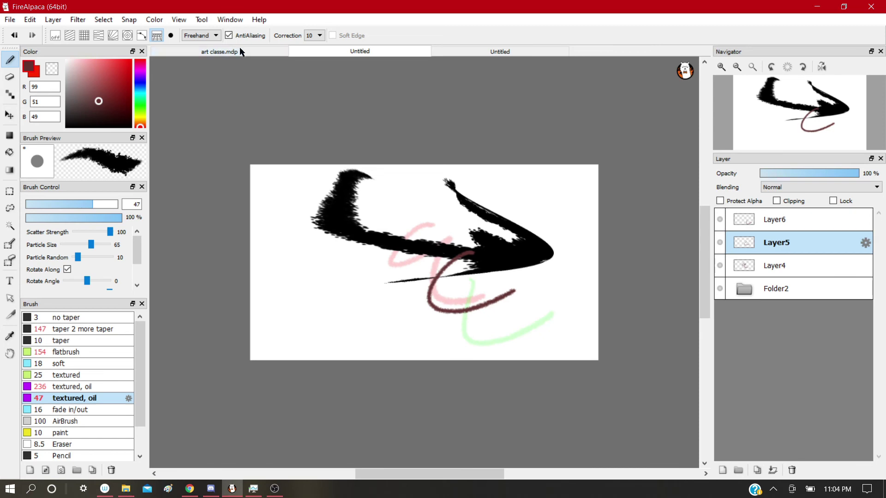
Step: Show the color Palette panel and close it again
click(201, 20)
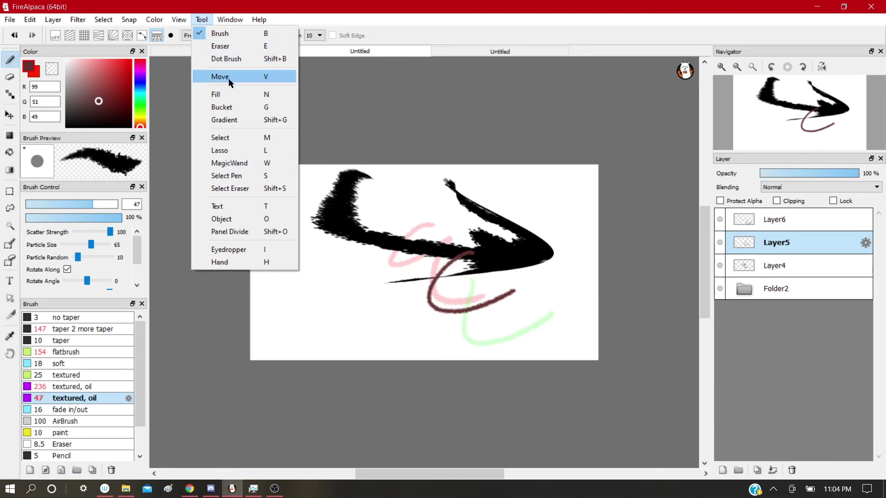
mouse_move(222, 22)
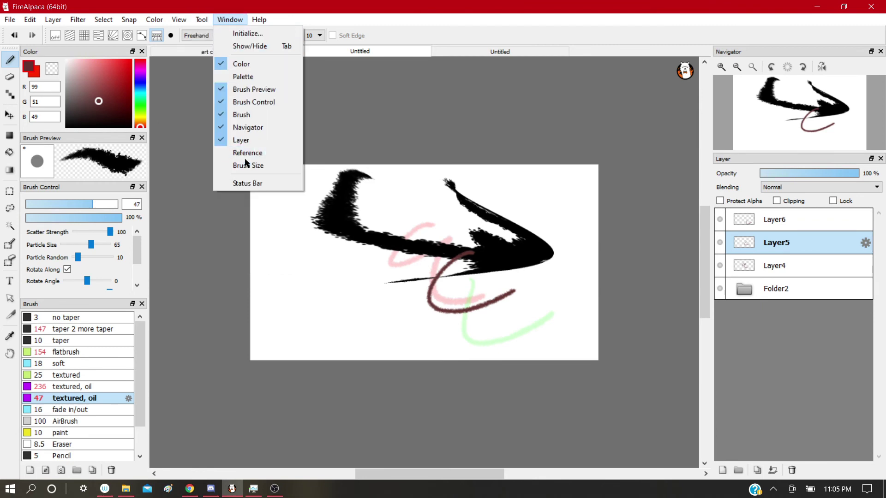
click(245, 77)
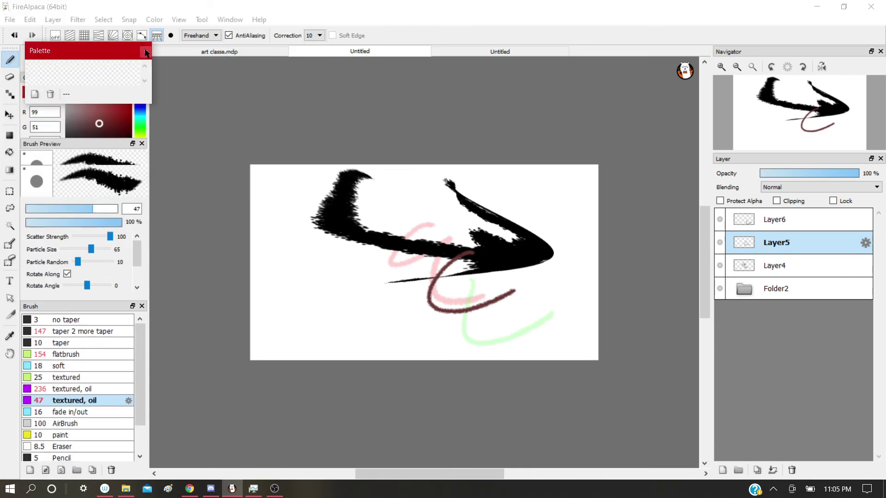
click(143, 53)
click(202, 19)
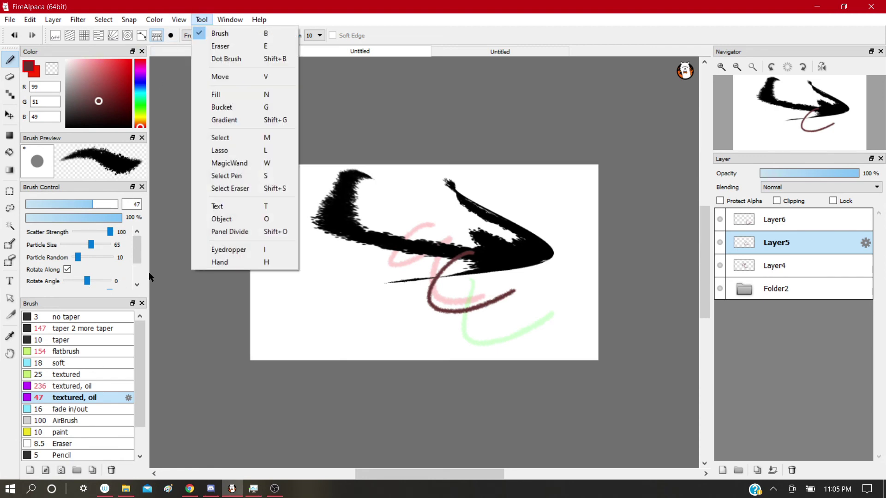
click(386, 249)
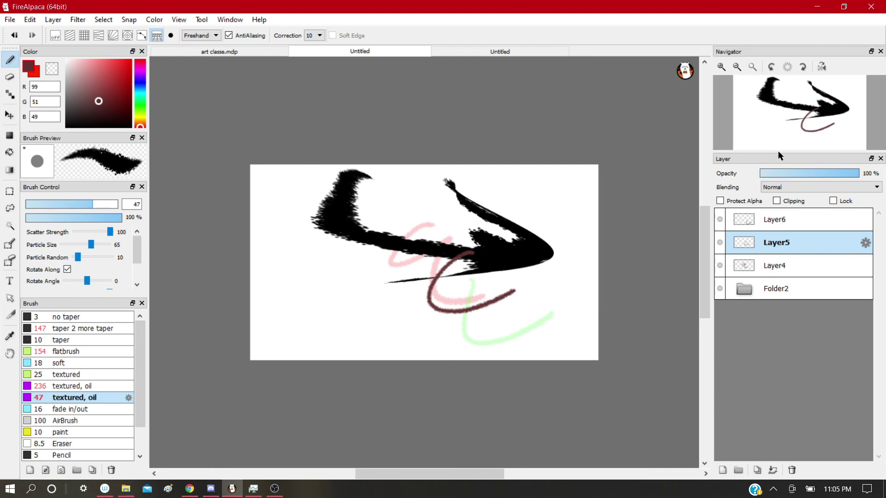
Step: Try a much taller Navigator panel, narrow the panel column slightly, and shrink the Navigator to a compact height
drag(778, 152, 780, 384)
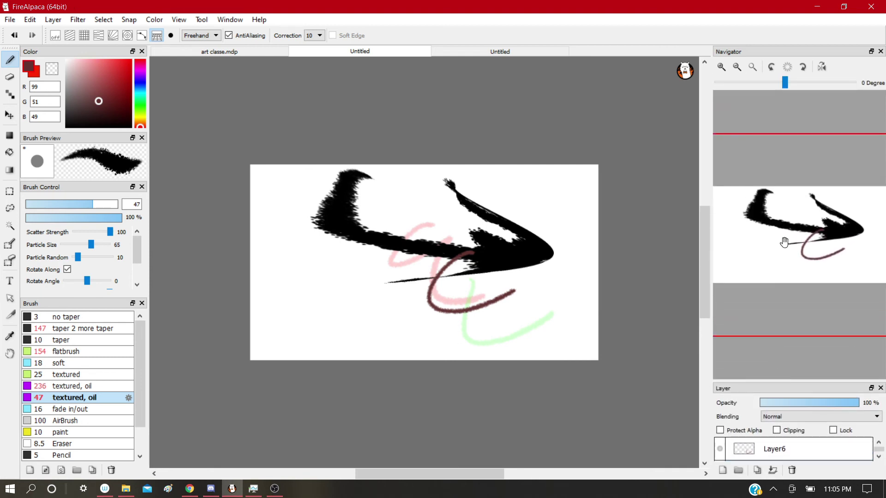
mouse_move(711, 183)
mouse_down()
mouse_move(503, 186)
mouse_move(760, 196)
mouse_move(713, 198)
mouse_up()
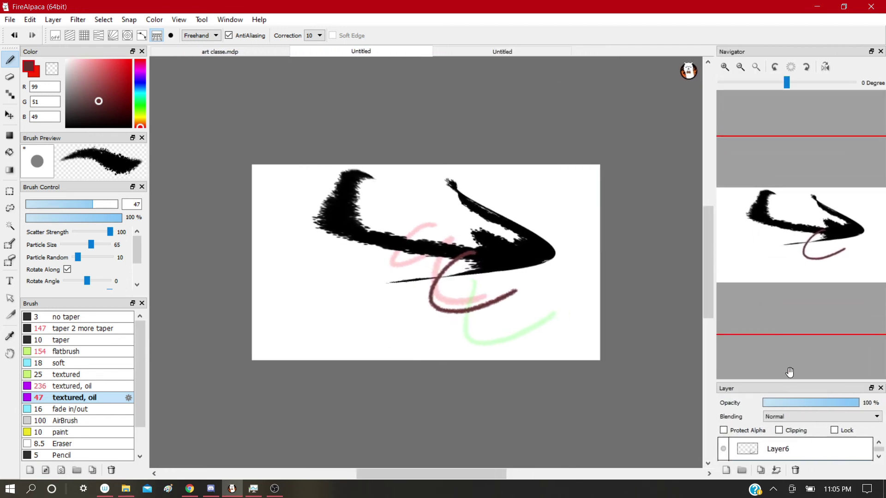
drag(788, 383, 787, 165)
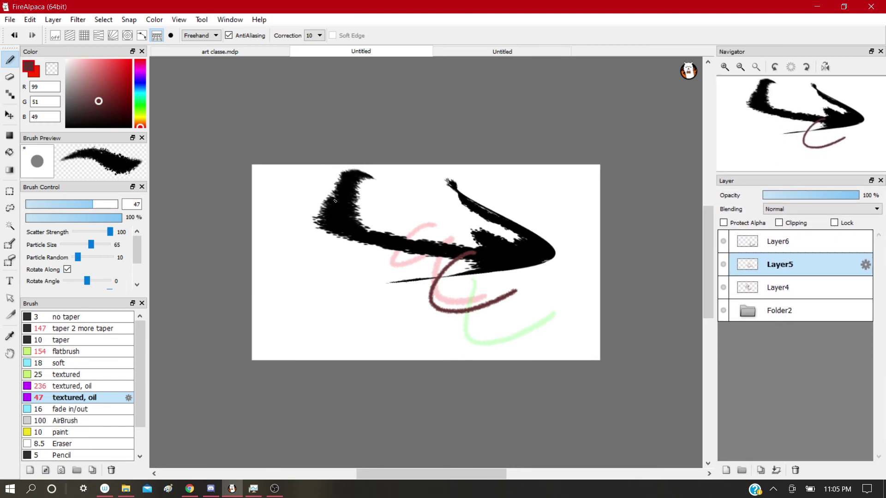
click(230, 19)
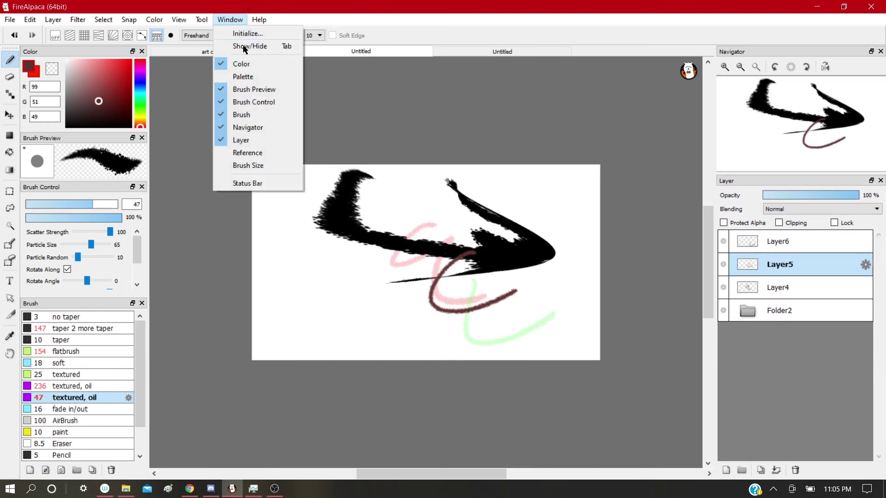
mouse_move(259, 21)
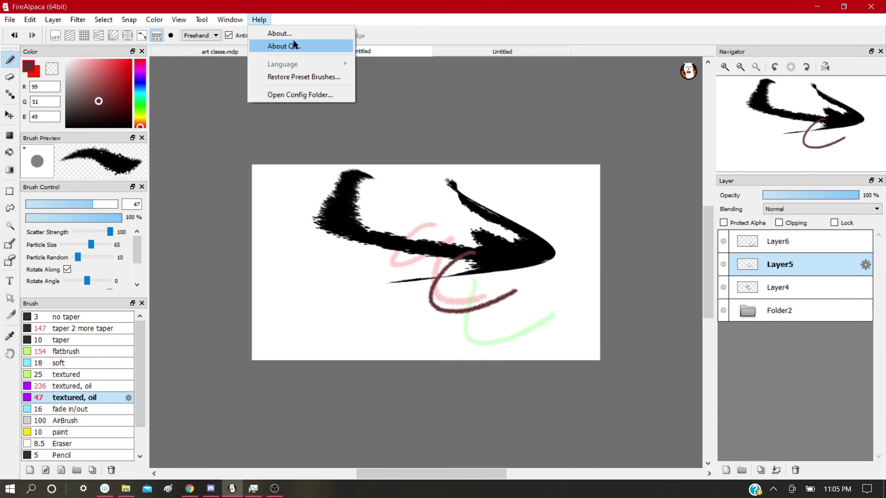
click(544, 122)
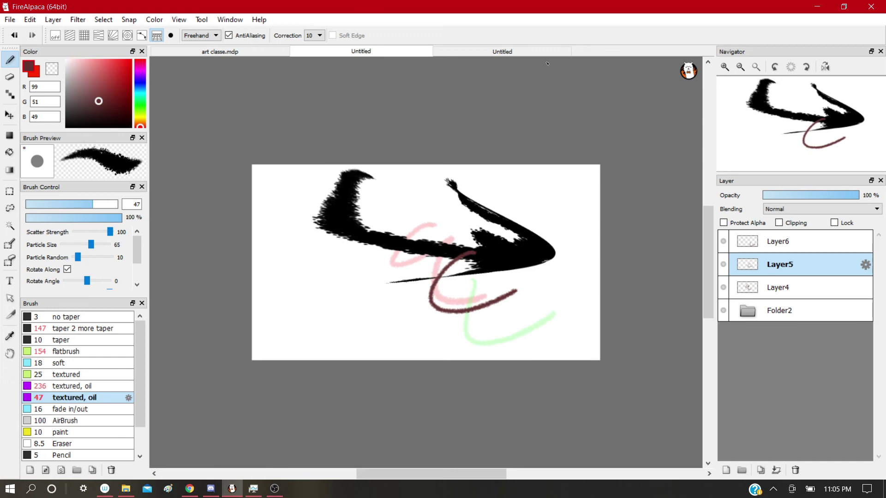
Step: Delete the three onion-skin stroke layers above Folder2
click(756, 67)
click(786, 287)
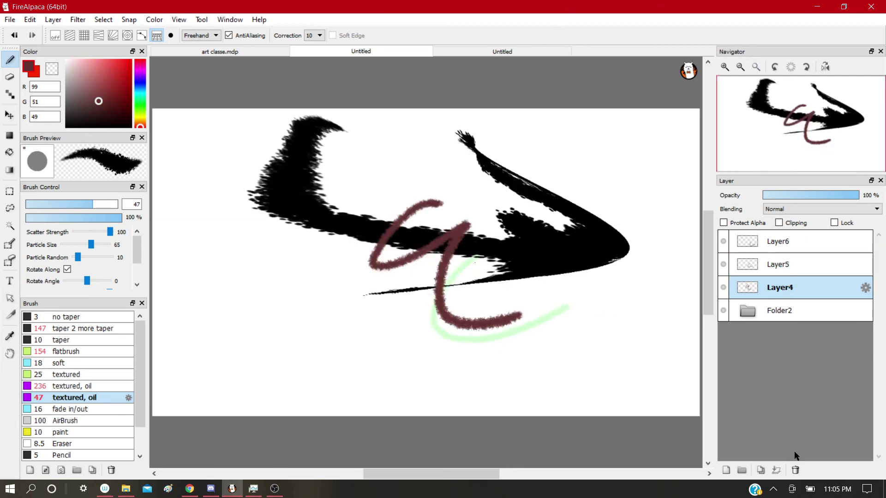
click(795, 470)
click(795, 469)
click(795, 469)
Step: Expand Folder2 and erase the entire black scribble on Layer3 with the Eraser
click(742, 241)
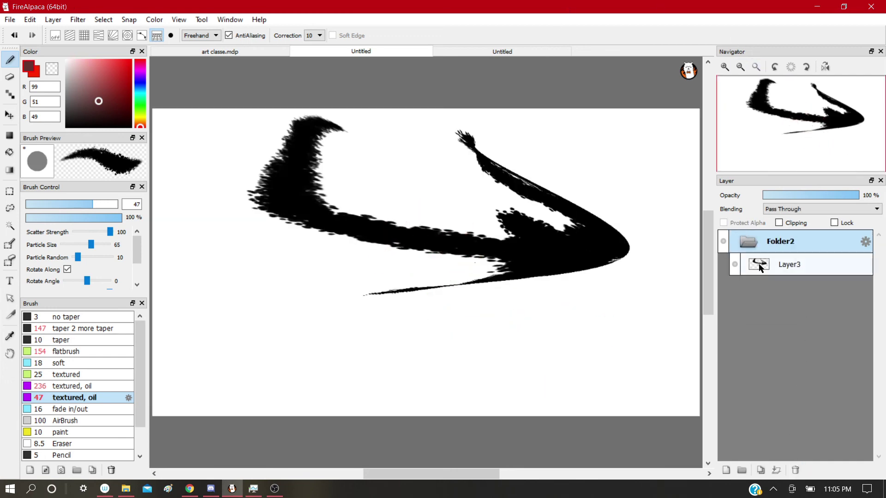
click(757, 263)
click(9, 77)
mouse_move(346, 184)
mouse_down()
mouse_move(259, 215)
mouse_move(519, 254)
mouse_move(404, 339)
mouse_up()
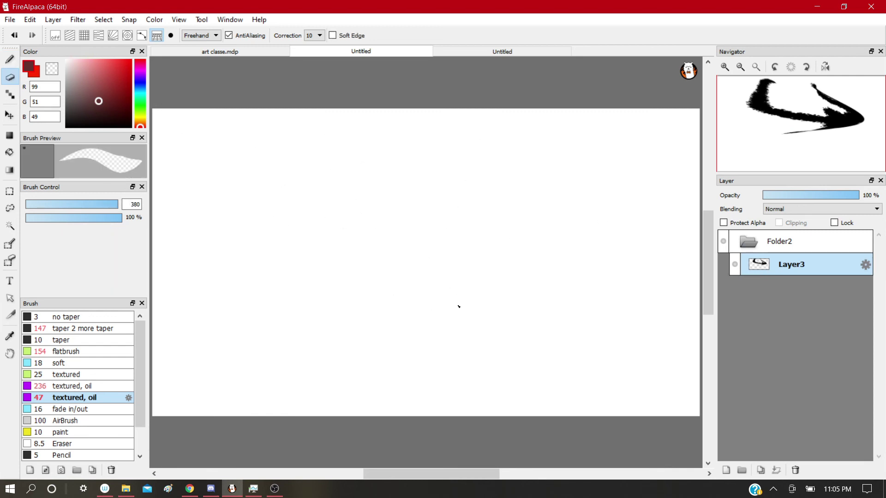
Step: Try the eraser's size and opacity controls, leaving the size at 10 and the opacity at 100 %
click(739, 67)
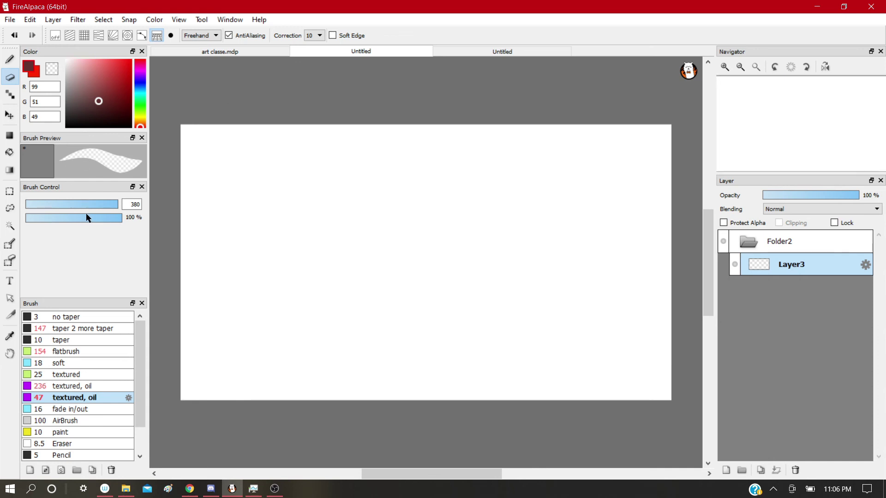
click(77, 205)
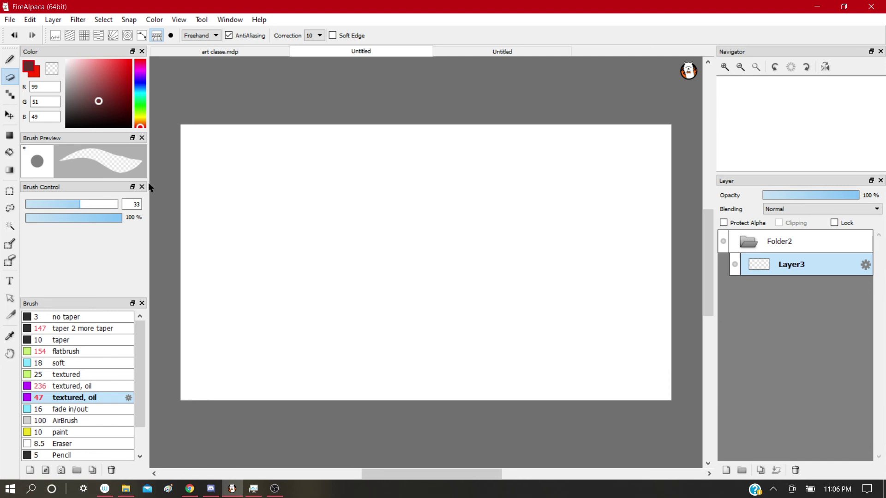
drag(80, 219, 122, 216)
click(44, 204)
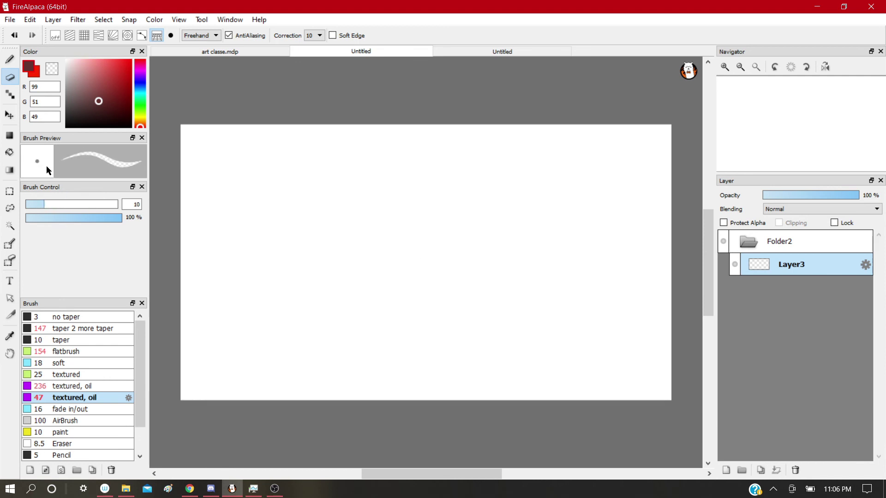
Step: Paint a large zigzag scribble across the canvas on Layer3 with the textured, oil brush
click(740, 68)
click(725, 67)
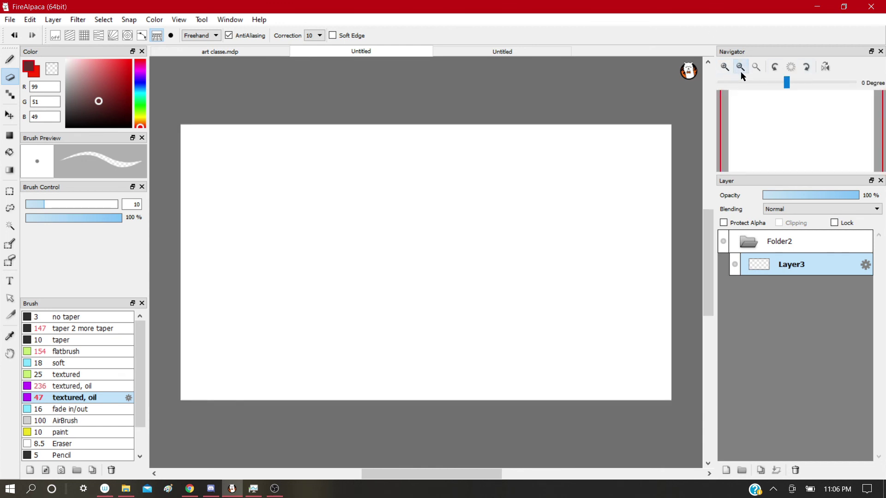
click(820, 70)
click(9, 59)
mouse_move(367, 236)
mouse_down()
mouse_move(407, 198)
mouse_move(535, 318)
mouse_move(575, 321)
mouse_up()
Step: Flip the canvas view back and forth repeatedly to compare the scribble with its mirror image
click(825, 68)
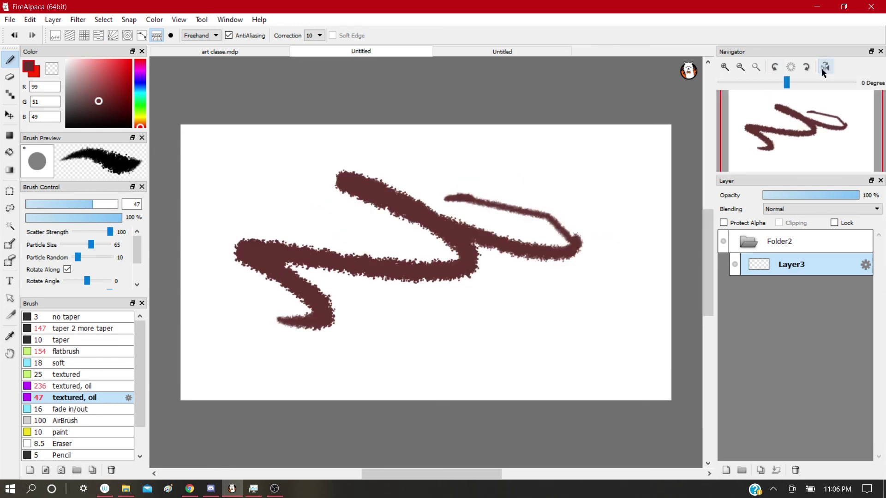
click(825, 68)
click(825, 68)
click(826, 68)
click(826, 68)
click(826, 68)
click(826, 68)
mouse_move(810, 113)
click(826, 67)
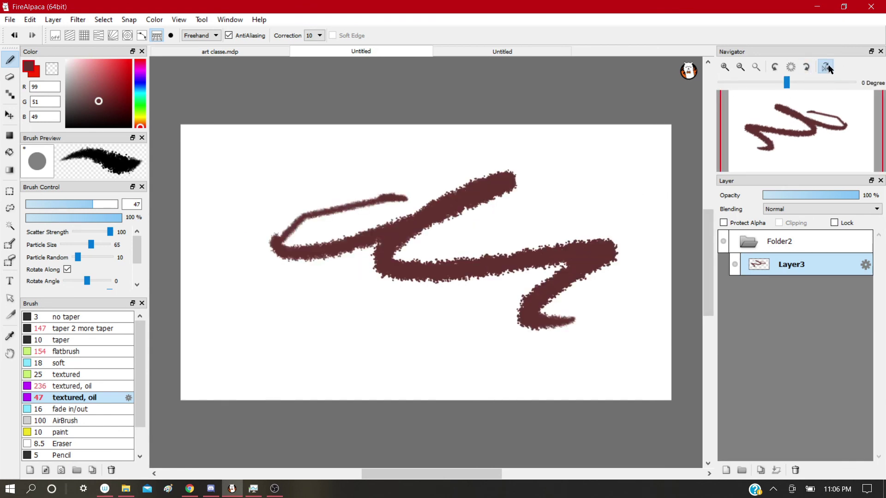
click(826, 68)
Step: Draw a small simple face in the empty area below the scribble and check it with the canvas view flipped
mouse_move(499, 314)
mouse_down()
mouse_move(522, 362)
mouse_move(560, 288)
mouse_move(528, 312)
mouse_move(549, 308)
mouse_move(528, 338)
mouse_move(534, 346)
mouse_up()
mouse_move(795, 72)
click(824, 67)
click(825, 67)
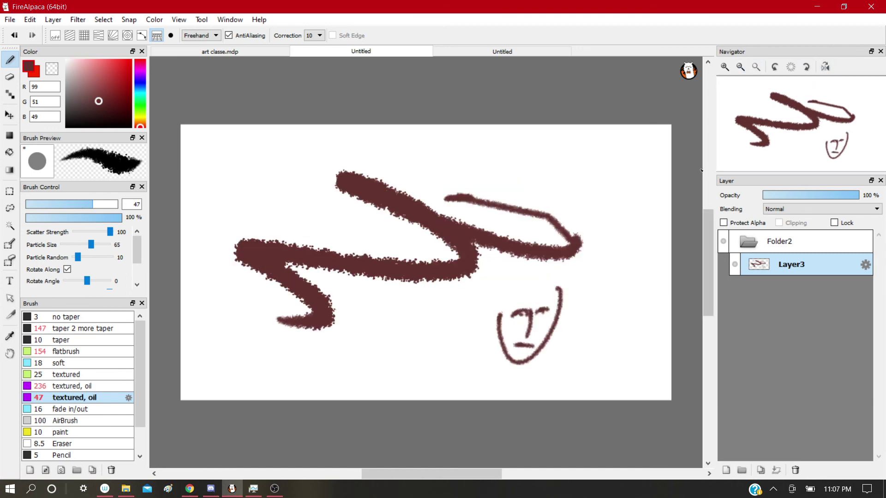
Step: Rotate the canvas view until it is upside down and paint two curved strokes beside the face
click(774, 69)
click(774, 69)
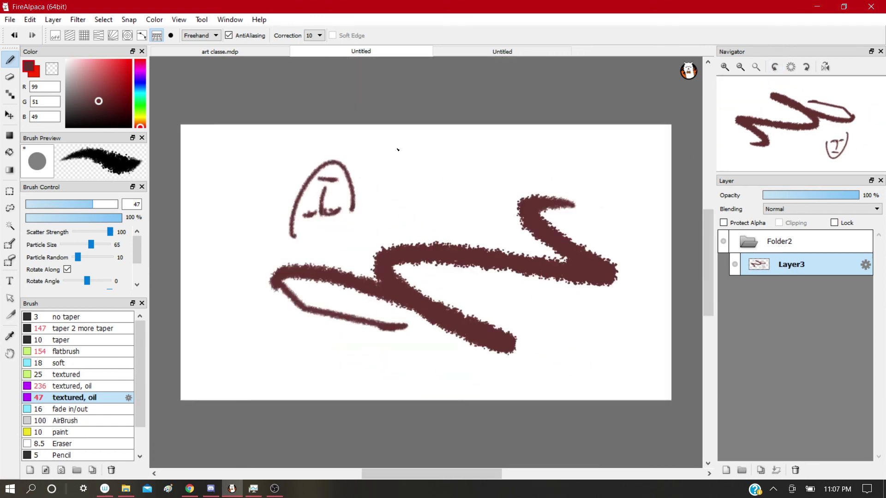
mouse_move(396, 147)
mouse_down()
mouse_move(403, 214)
mouse_move(424, 223)
mouse_up()
mouse_move(412, 170)
mouse_down()
mouse_move(421, 198)
mouse_move(469, 223)
mouse_up()
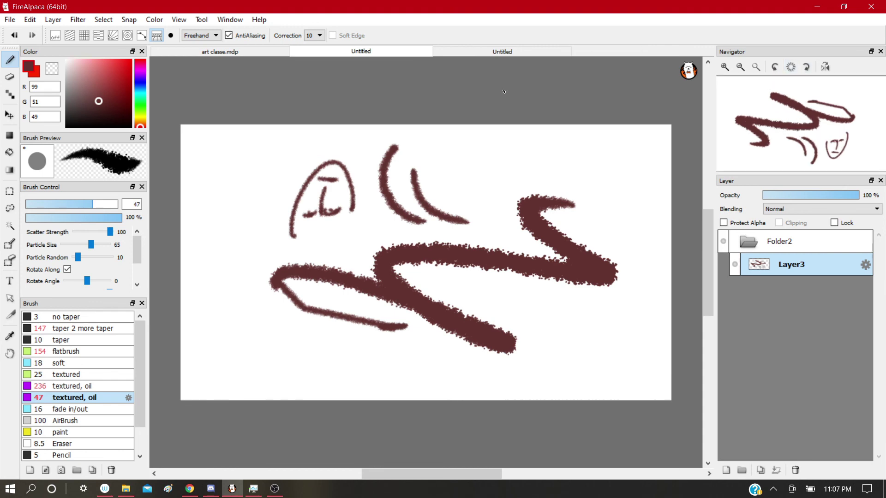
Step: Paint more curved strokes beside the existing pair in the upside-down view and turn the canvas view upright again
drag(482, 209, 431, 148)
mouse_move(499, 202)
mouse_down()
mouse_move(464, 137)
mouse_move(482, 147)
mouse_up()
click(807, 66)
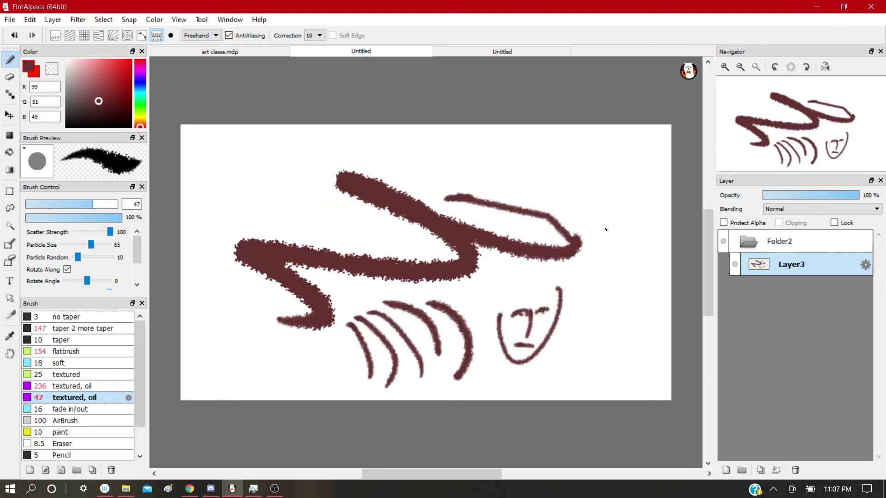
Step: Paint several curved strokes above the zigzag, at the canvas's upper right and upper middle
drag(593, 145, 590, 249)
drag(574, 175, 587, 244)
drag(562, 141, 575, 229)
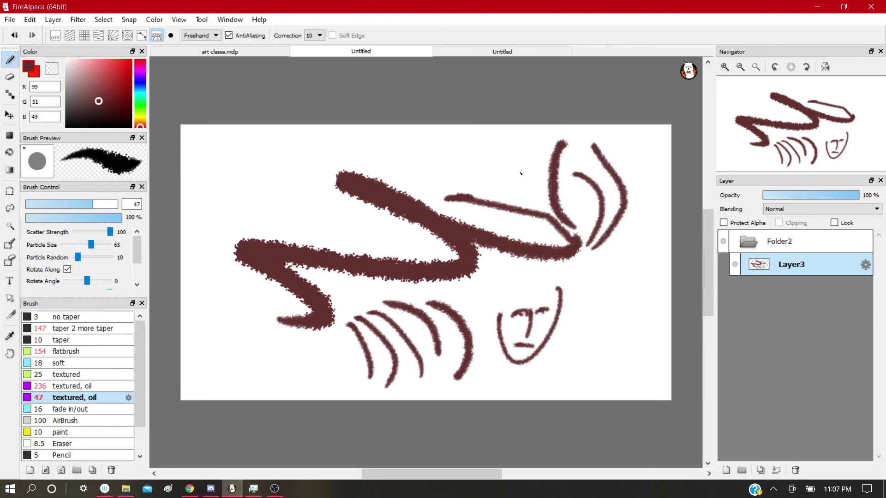
drag(444, 139, 446, 199)
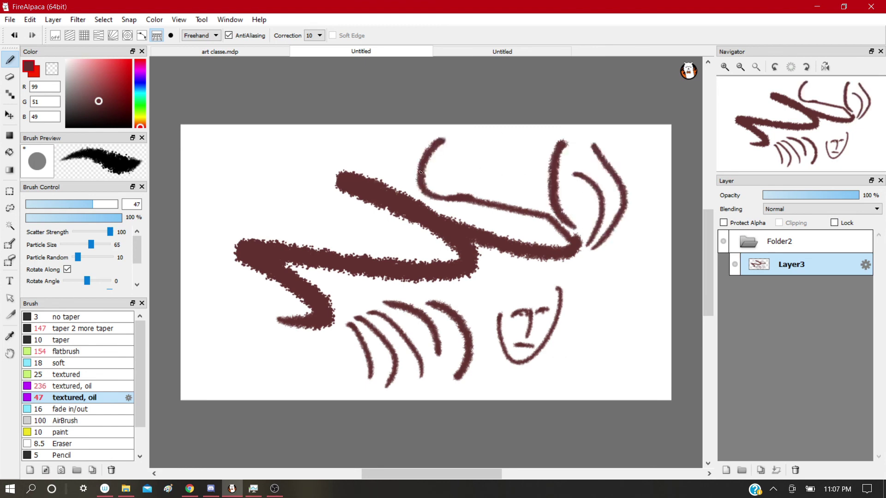
Step: Draw curved arrows above and below the left end of the zigzag
drag(250, 147, 275, 230)
drag(247, 203, 262, 238)
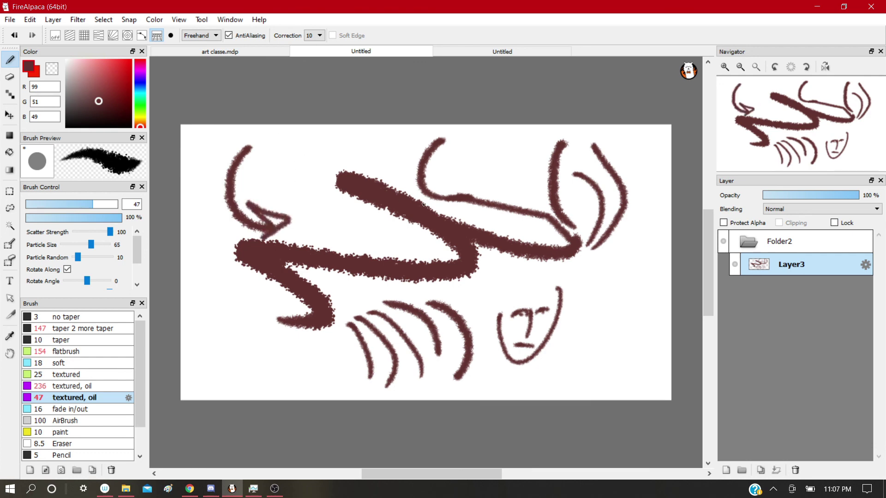
mouse_move(333, 229)
mouse_down()
mouse_move(294, 220)
mouse_move(299, 141)
mouse_move(293, 175)
mouse_up()
drag(269, 153, 307, 139)
mouse_move(353, 226)
mouse_down()
mouse_move(312, 198)
mouse_move(345, 155)
mouse_move(330, 168)
mouse_move(357, 169)
mouse_up()
drag(326, 170, 349, 155)
mouse_move(230, 276)
mouse_down()
mouse_move(208, 317)
mouse_move(273, 352)
mouse_up()
mouse_move(227, 329)
mouse_down()
mouse_move(249, 343)
mouse_move(245, 373)
mouse_up()
Step: Rename Layer3 as q35uy and give it the Watercolor edge effect with a width of 10 px
mouse_move(805, 61)
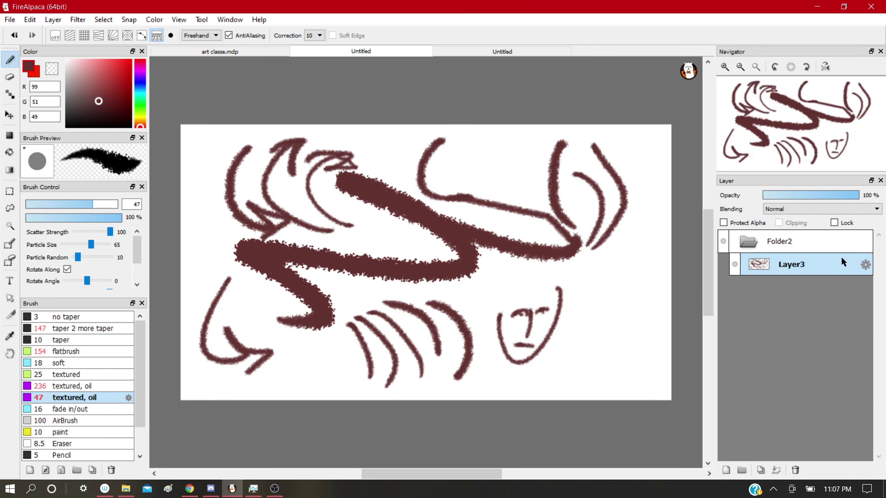
click(865, 265)
text(q35uy)
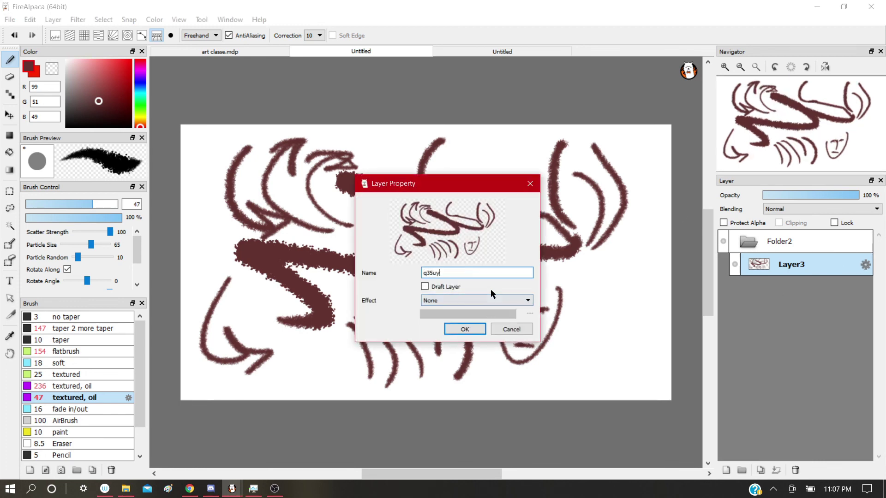
click(452, 300)
click(458, 315)
drag(459, 317, 517, 314)
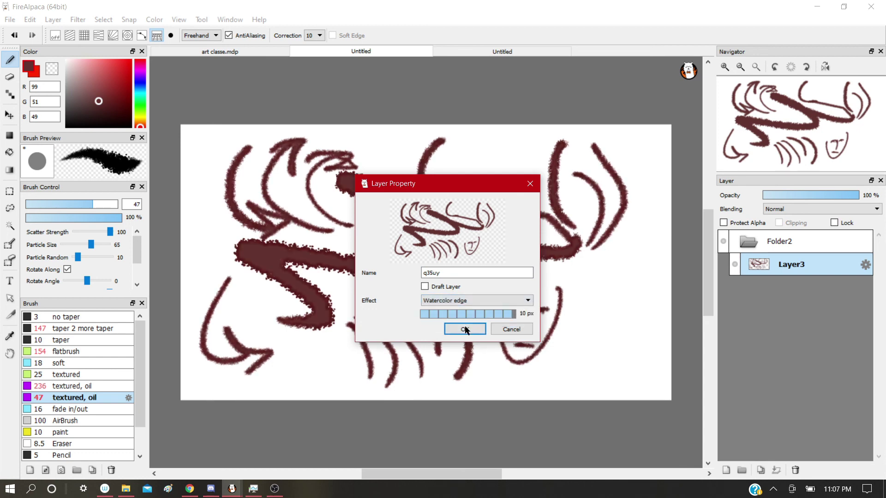
click(465, 328)
Step: Paint a thick extra stroke inside the zigzag's bend to examine the watercolor edge up close, with the whole canvas back in view at the end
click(725, 67)
click(725, 67)
click(724, 67)
mouse_move(501, 341)
mouse_down()
mouse_move(485, 247)
mouse_move(427, 191)
mouse_move(427, 219)
mouse_up()
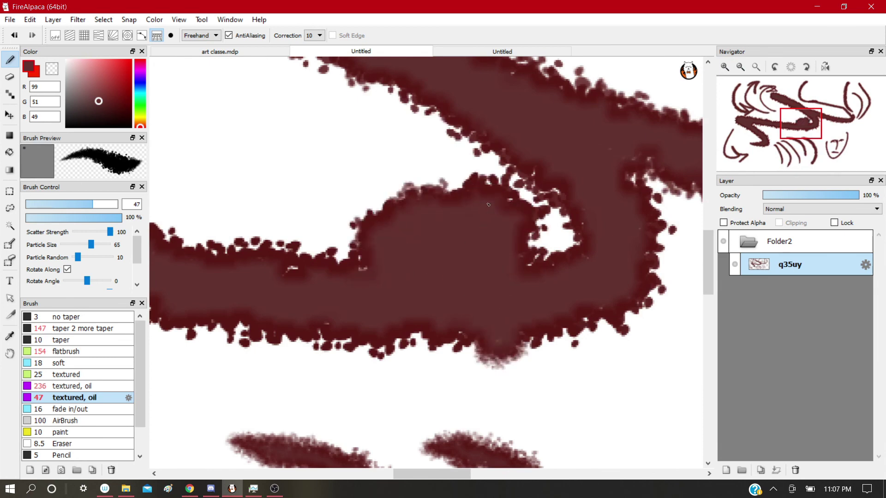
click(756, 67)
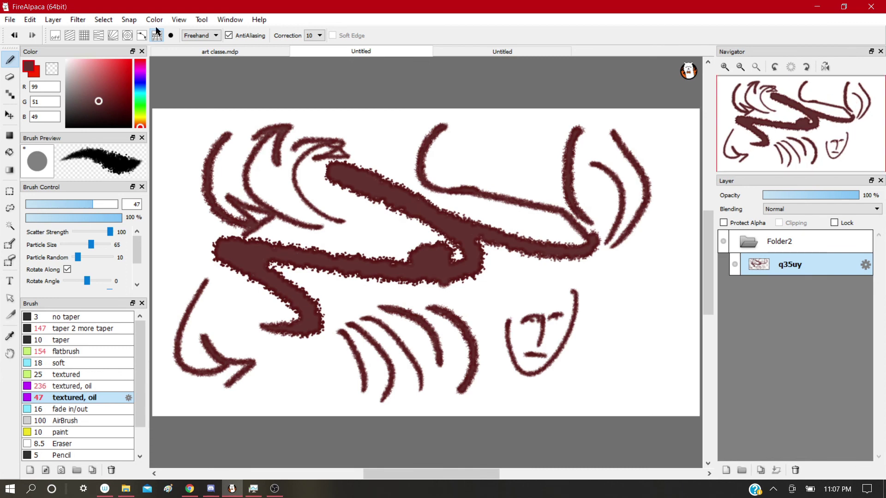
Step: Set the brush Correction to 40 and paint a long looping stroke around the face
click(314, 35)
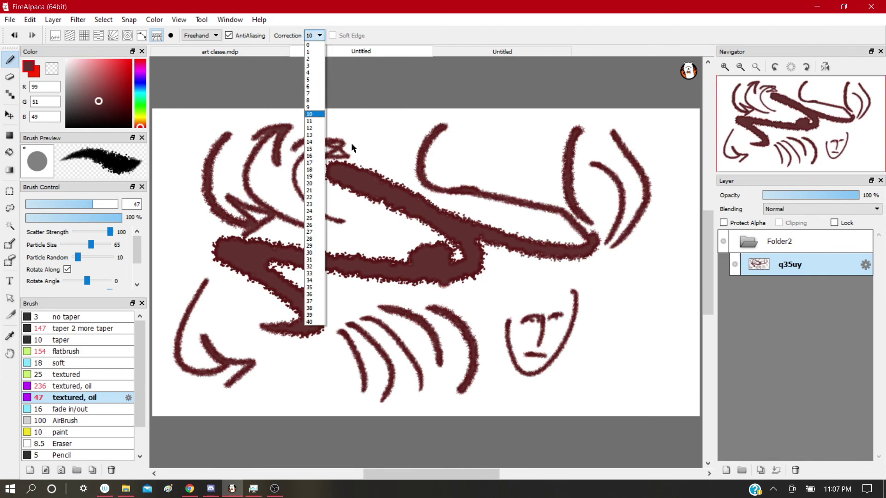
click(313, 322)
mouse_move(507, 307)
mouse_down()
mouse_move(646, 360)
mouse_move(659, 277)
mouse_move(611, 324)
mouse_up()
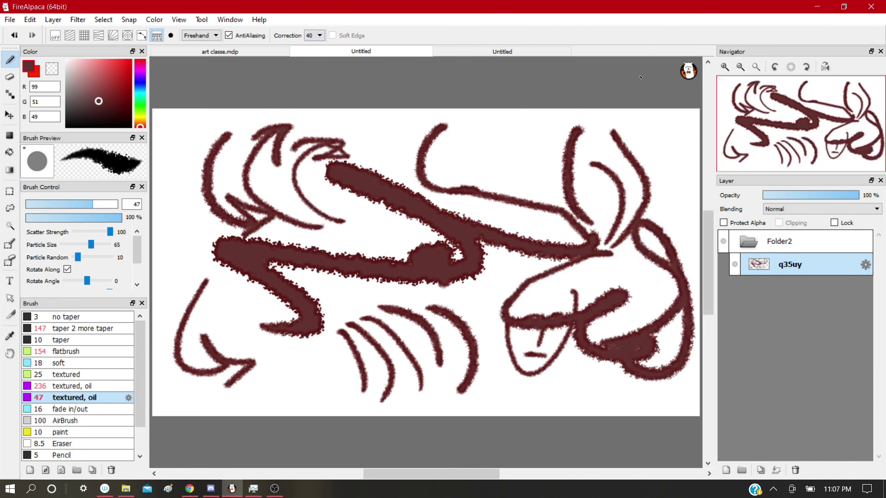
Step: Undo the layer property change and all painted strokes until the layer is empty
key(ctrl+z)
key(ctrl+z)
key(ctrl+z)
key(ctrl+z)
key(ctrl+z)
key(ctrl+z)
key(ctrl+z)
key(ctrl+z)
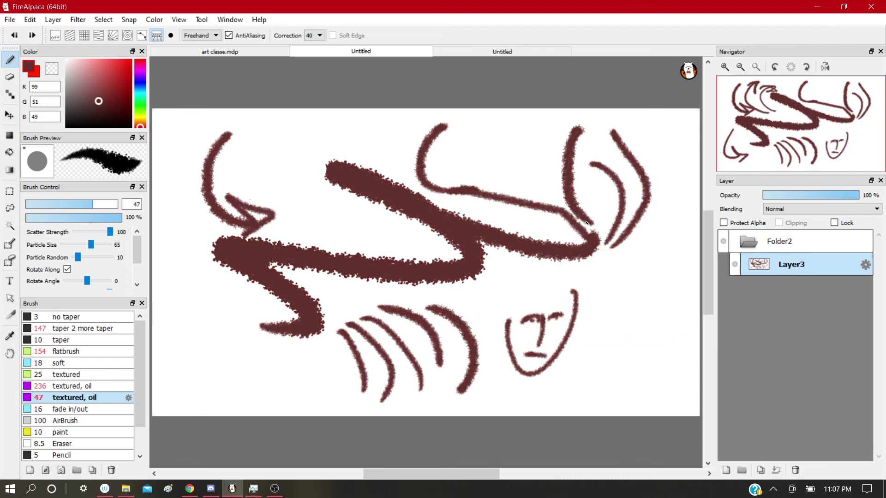
key(ctrl+z)
key(ctrl+z)
key(ctrl+z)
key(ctrl+z)
key(ctrl+z)
key(ctrl+z)
key(ctrl+z)
key(ctrl+z)
key(ctrl+z)
key(ctrl+z)
key(ctrl+z)
key(ctrl+z)
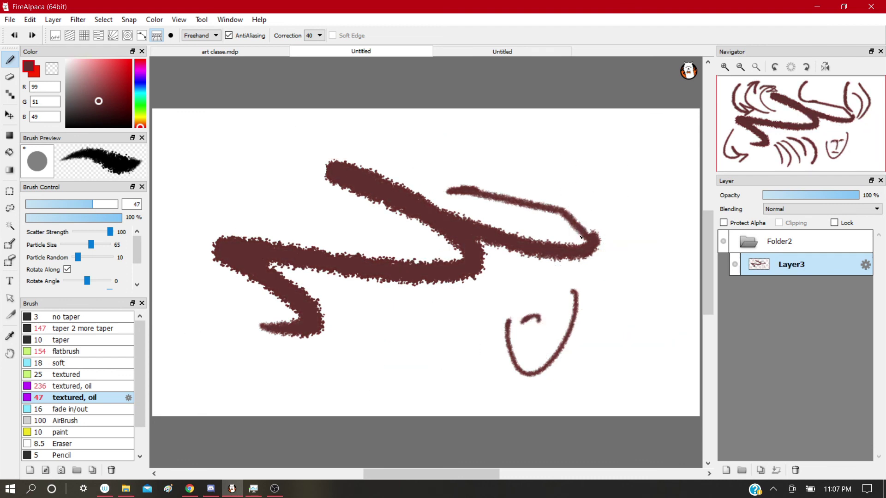
key(ctrl+z)
Step: Paint a smoothed looping test stroke, undo it, and paint a larger looping stroke across the canvas's left half
mouse_move(362, 196)
mouse_down()
mouse_move(321, 298)
mouse_move(444, 324)
mouse_move(530, 273)
mouse_up()
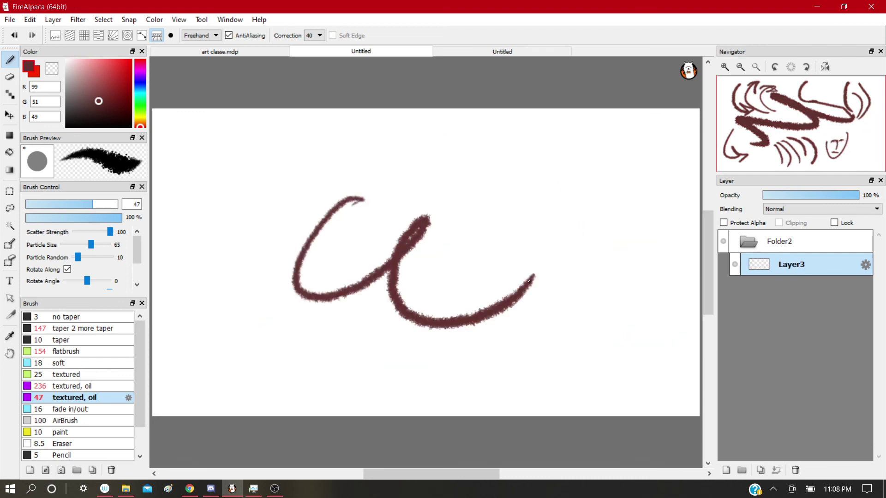
key(ctrl+z)
mouse_move(418, 175)
mouse_down()
mouse_move(378, 202)
mouse_move(496, 265)
mouse_move(507, 260)
mouse_up()
Step: Set the brush Correction to 0, paint a second looping stroke beside the first for comparison, and undo both strokes
click(310, 36)
click(310, 39)
mouse_move(533, 173)
mouse_down()
mouse_move(511, 250)
mouse_move(602, 295)
mouse_up()
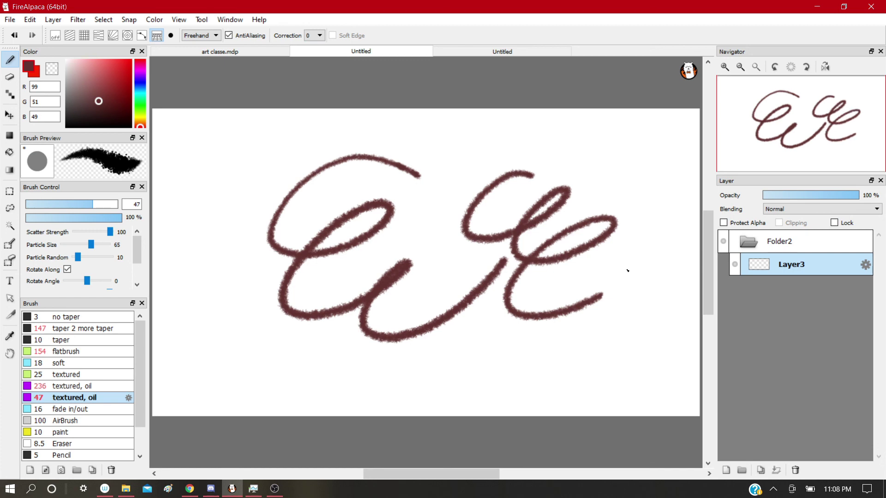
key(ctrl+z)
key(ctrl+z)
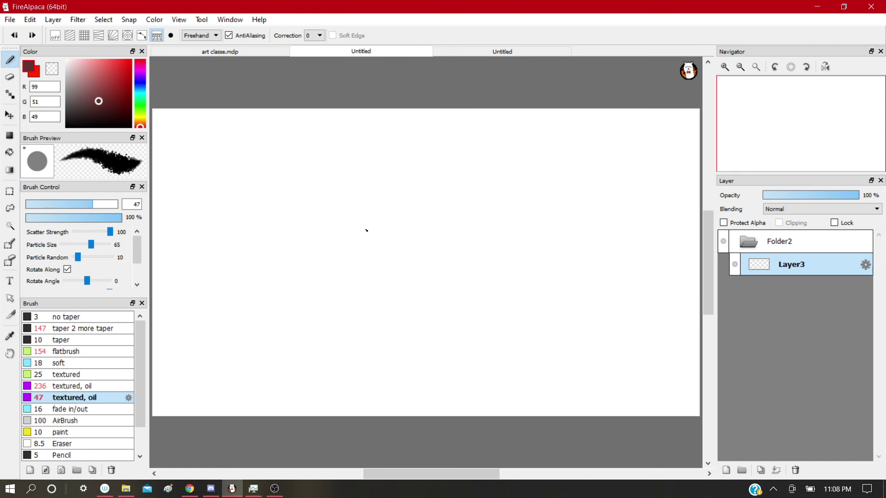
Step: Switch to Wacom Desktop Center and review the tablet's pen settings for FireAlpaca and the On-Screen Controls
click(105, 489)
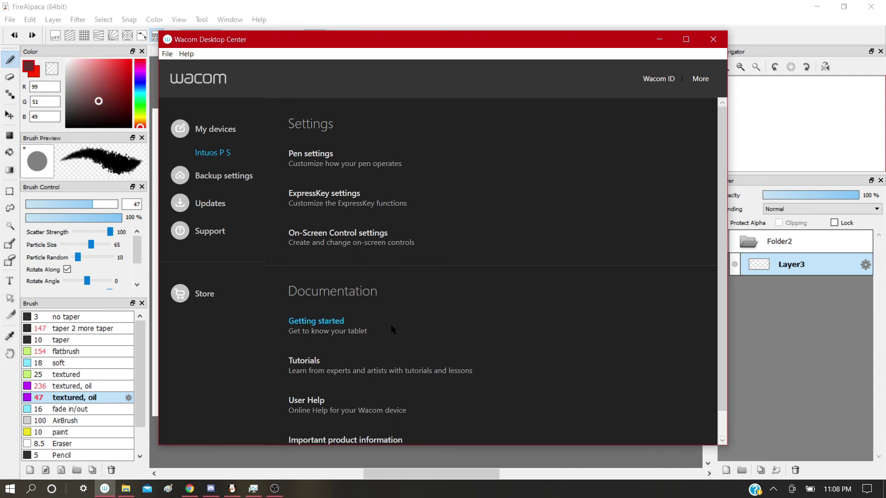
click(325, 155)
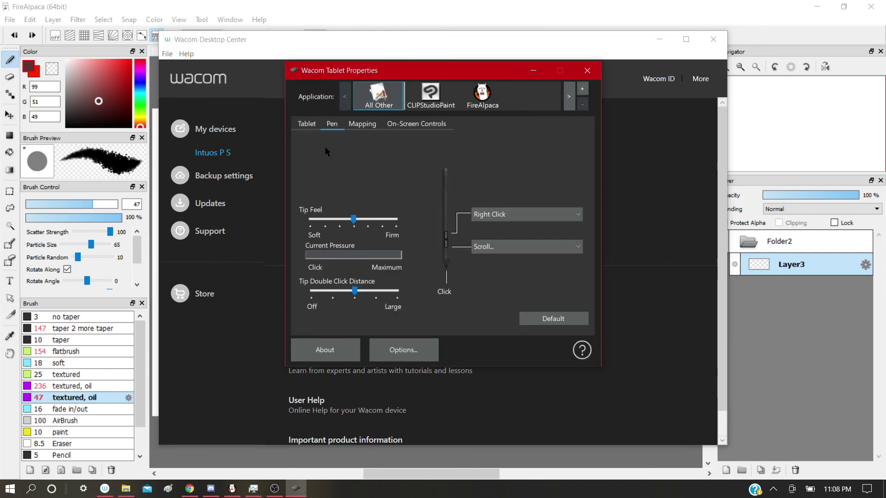
click(482, 98)
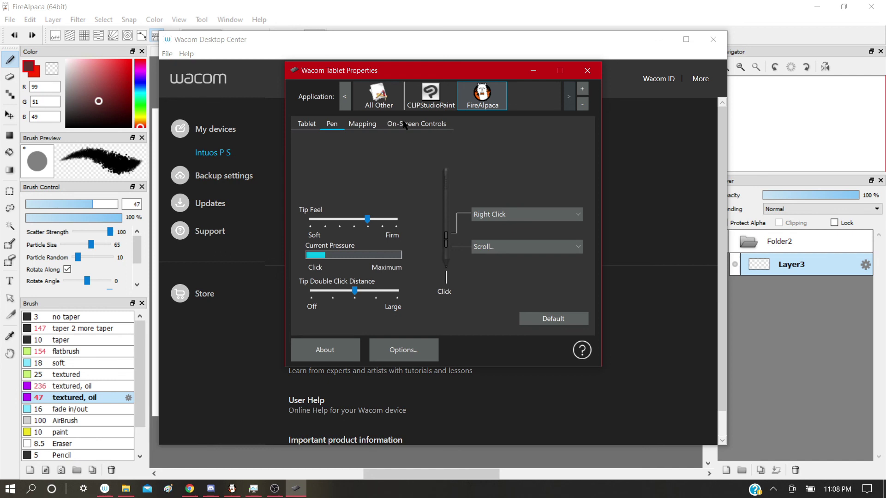
click(402, 124)
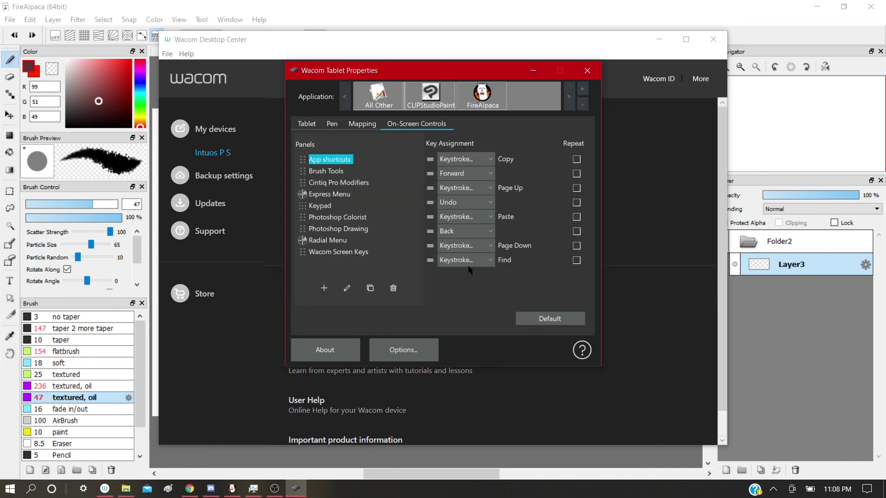
Step: Review FireAlpaca's tablet mapping and compare the ExpressKeys of CLIPStudioPaint and All Other, closing the tablet properties
click(371, 125)
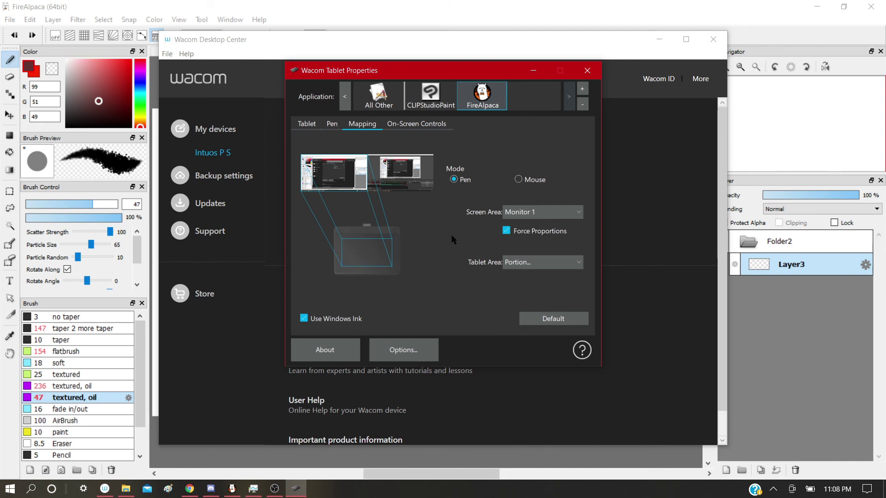
click(307, 124)
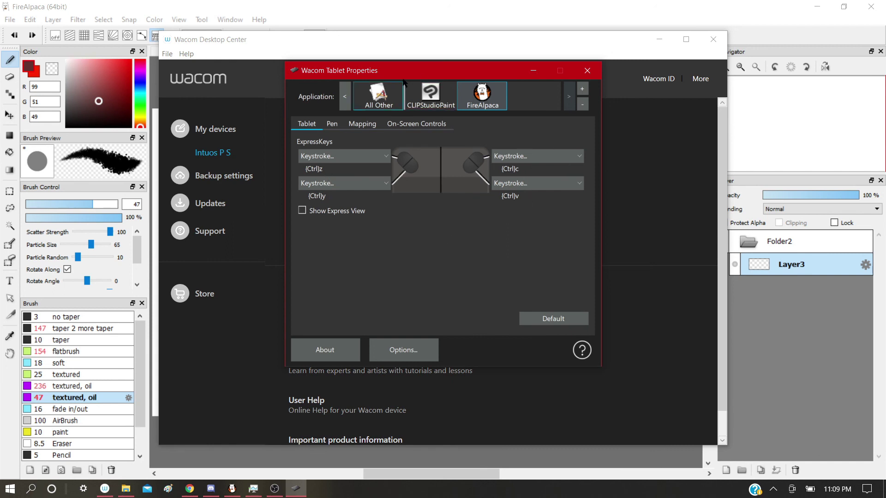
click(429, 109)
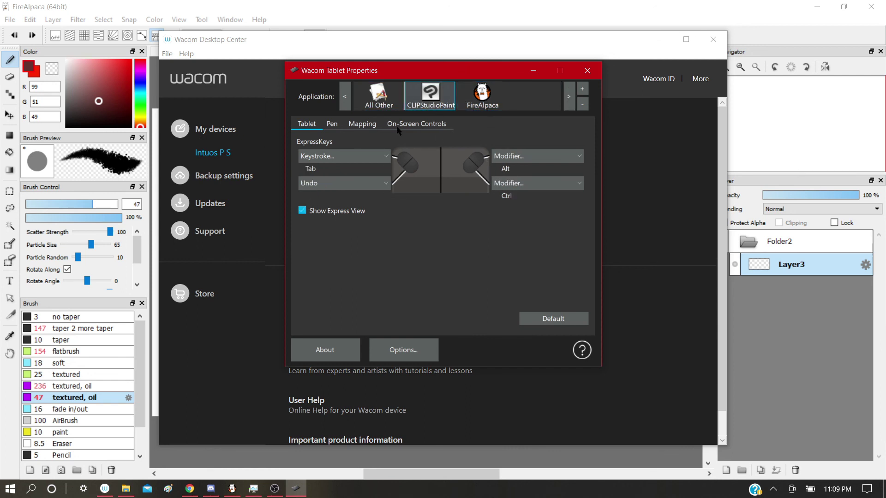
click(378, 105)
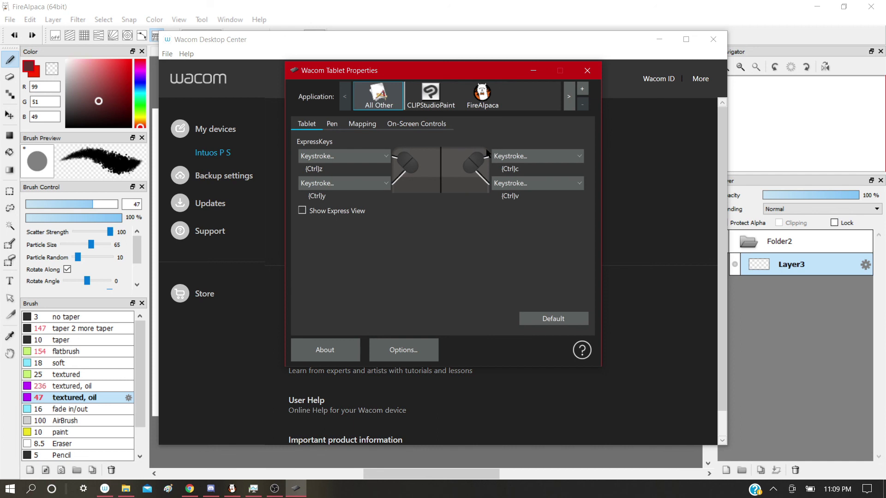
click(583, 72)
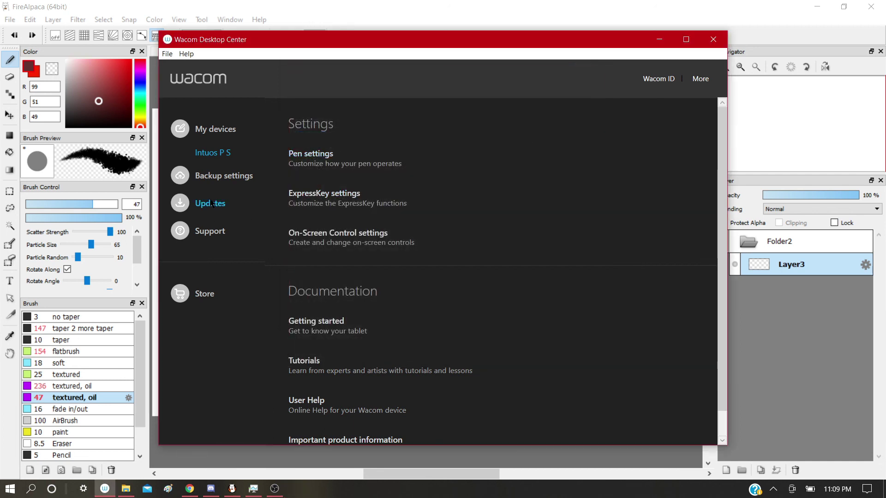
Step: Look through Wacom Desktop Center's backup settings, updates and support options
click(222, 176)
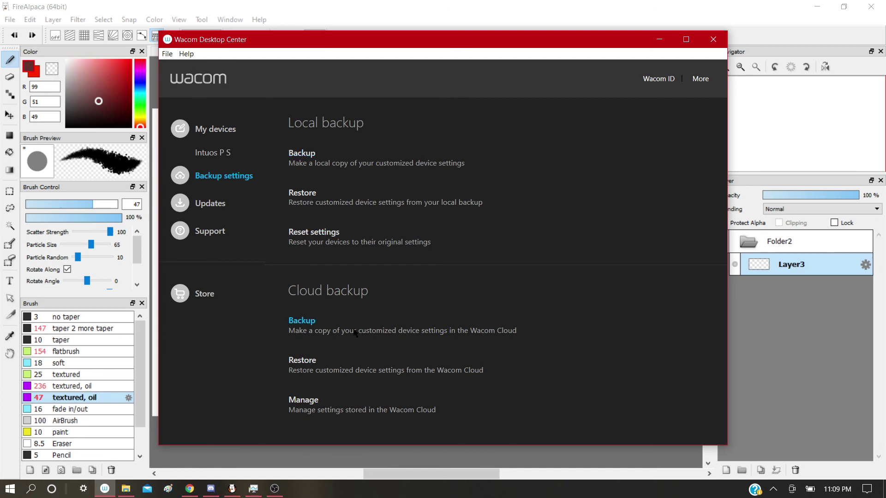
click(206, 204)
click(223, 229)
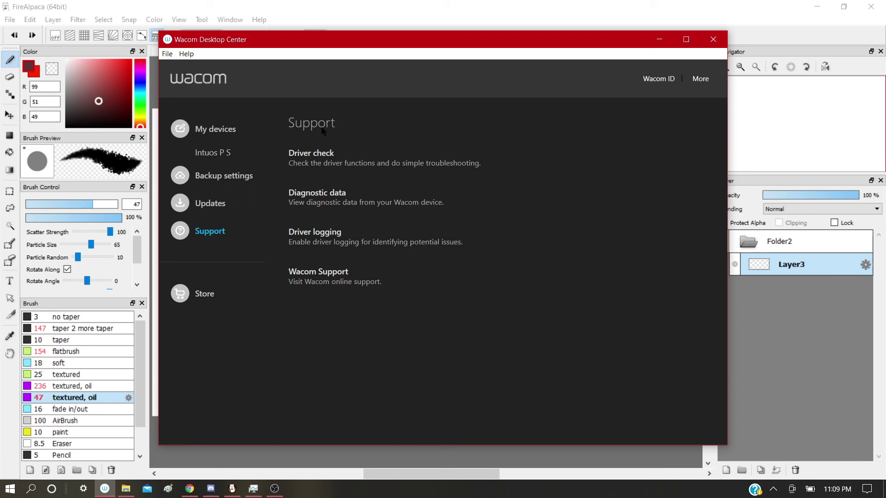
Step: Run the Wacom driver check, restart the driver, and close Wacom Desktop Center to return to FireAlpaca
click(311, 152)
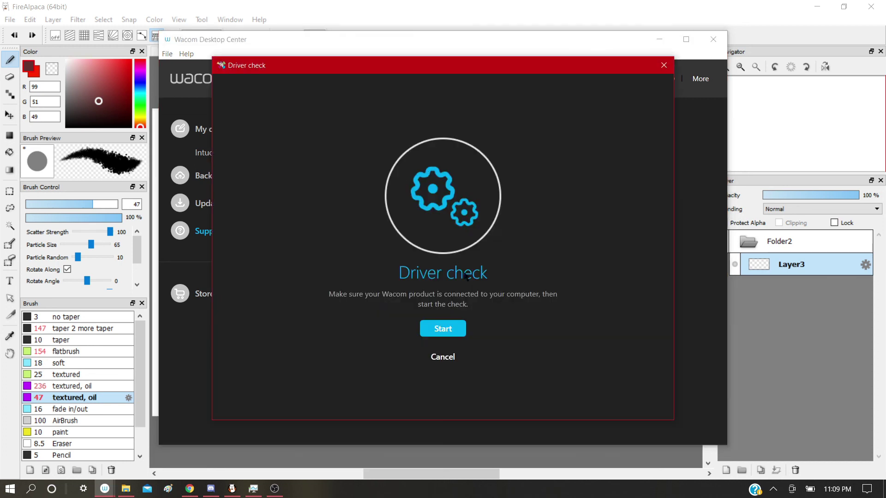
click(452, 328)
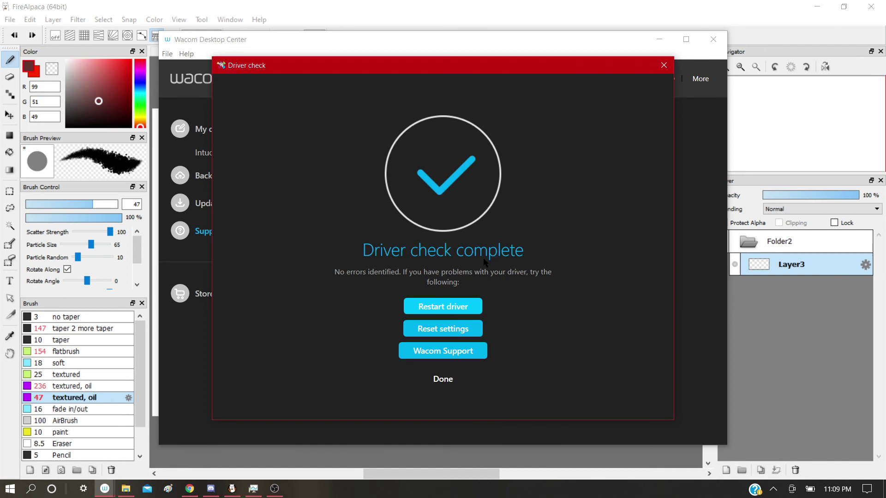
click(445, 306)
click(443, 331)
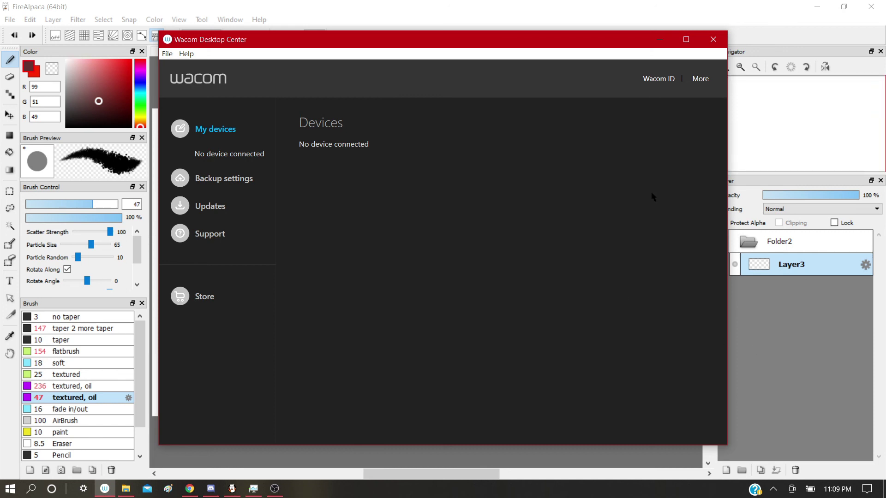
click(714, 39)
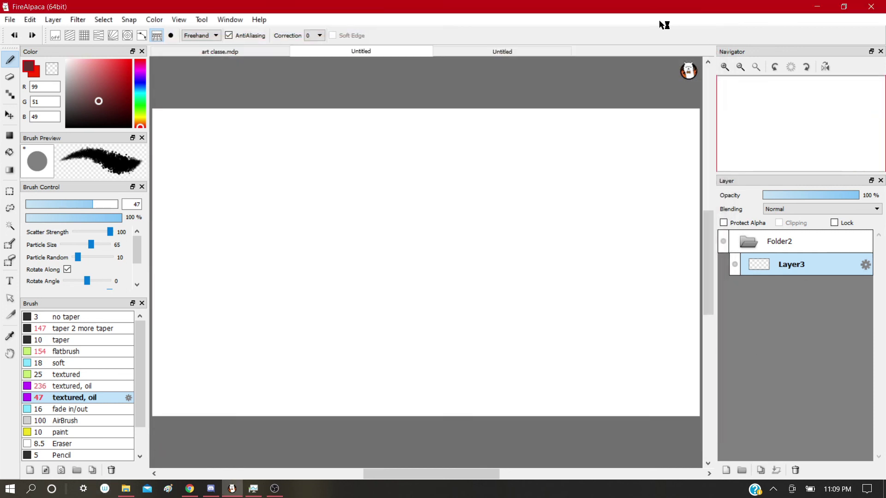